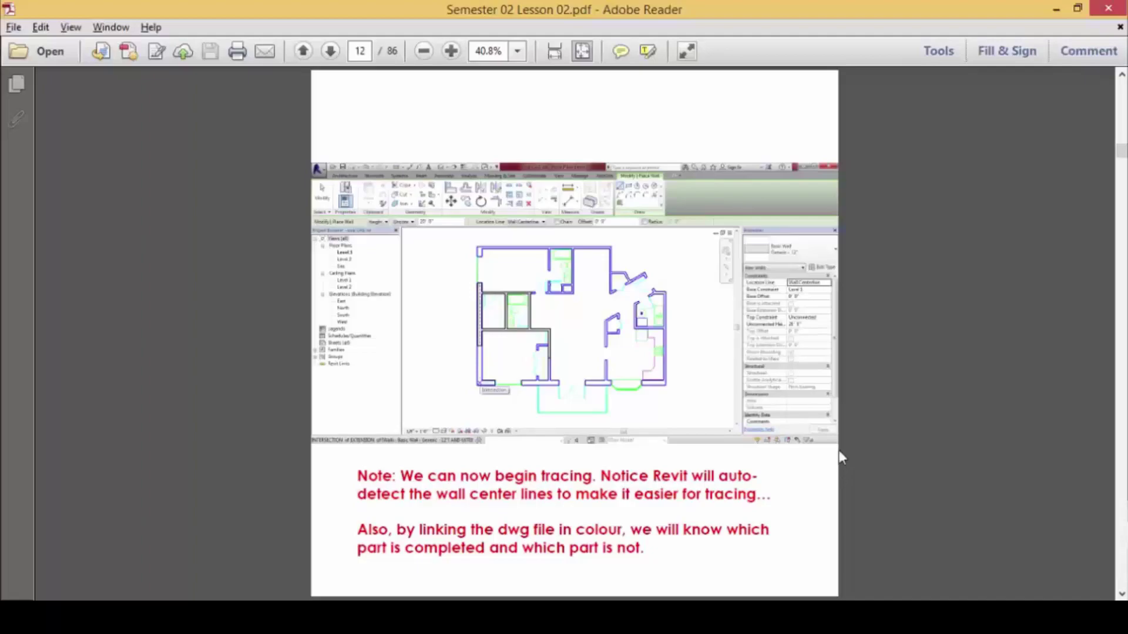
- Switch to Revit and start the Wall command with the Basic Wall type Generic - 5"
{"action": "key", "text": "alt+Tab"}
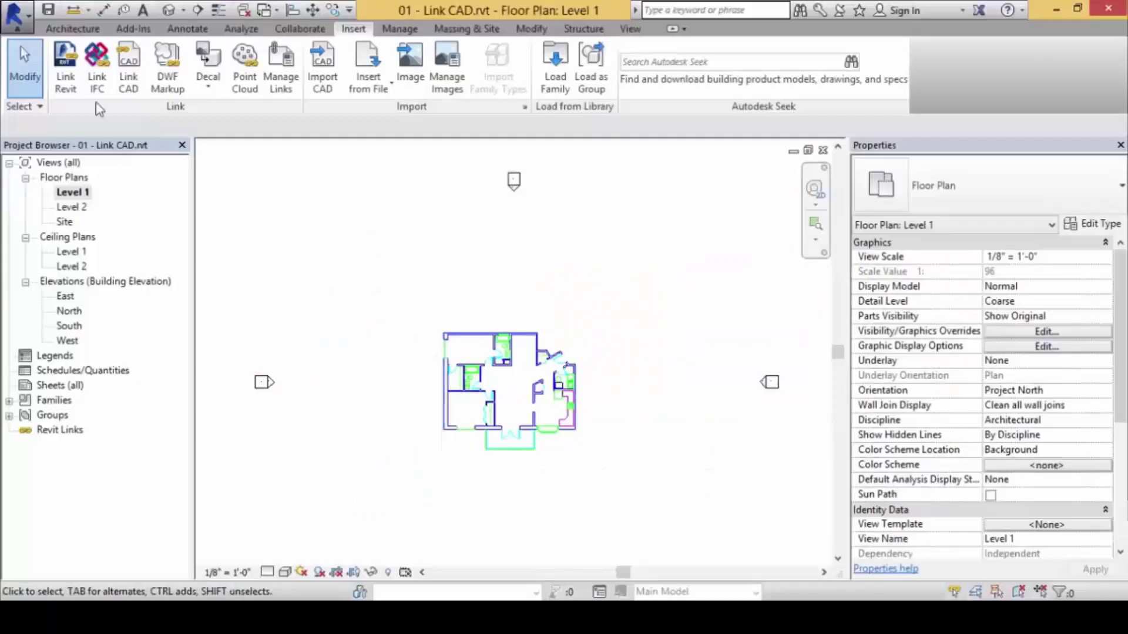
{"action": "left_click", "coordinate": [72, 28]}
{"action": "left_click", "coordinate": [69, 77]}
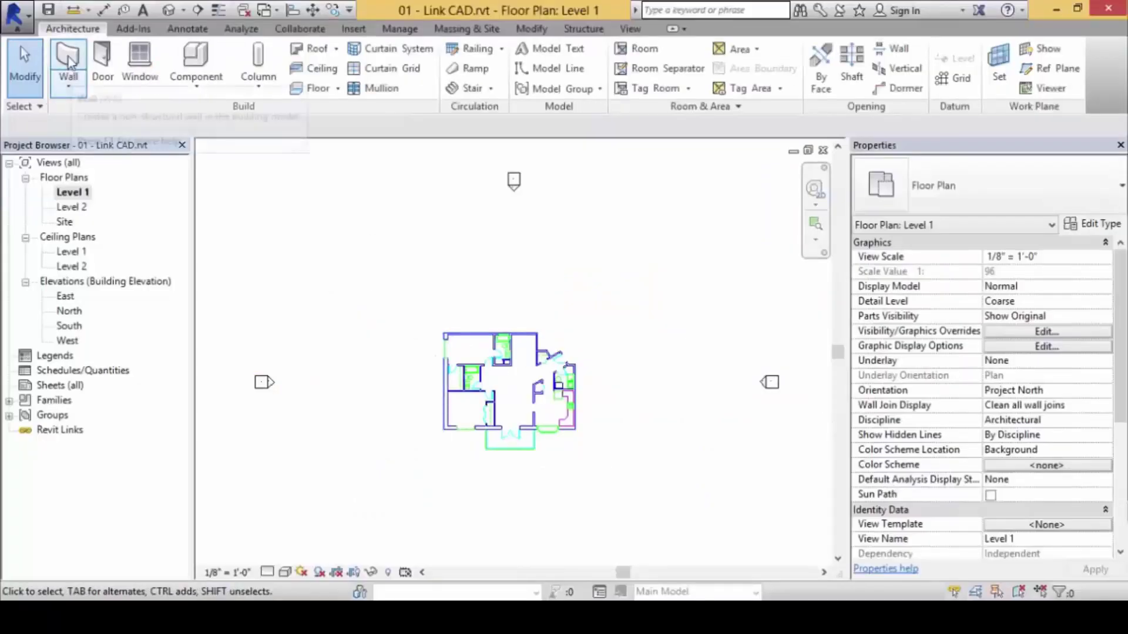
{"action": "left_click", "coordinate": [1035, 188]}
{"action": "scroll", "coordinate": [975, 352], "scroll_direction": "up", "scroll_amount": 3}
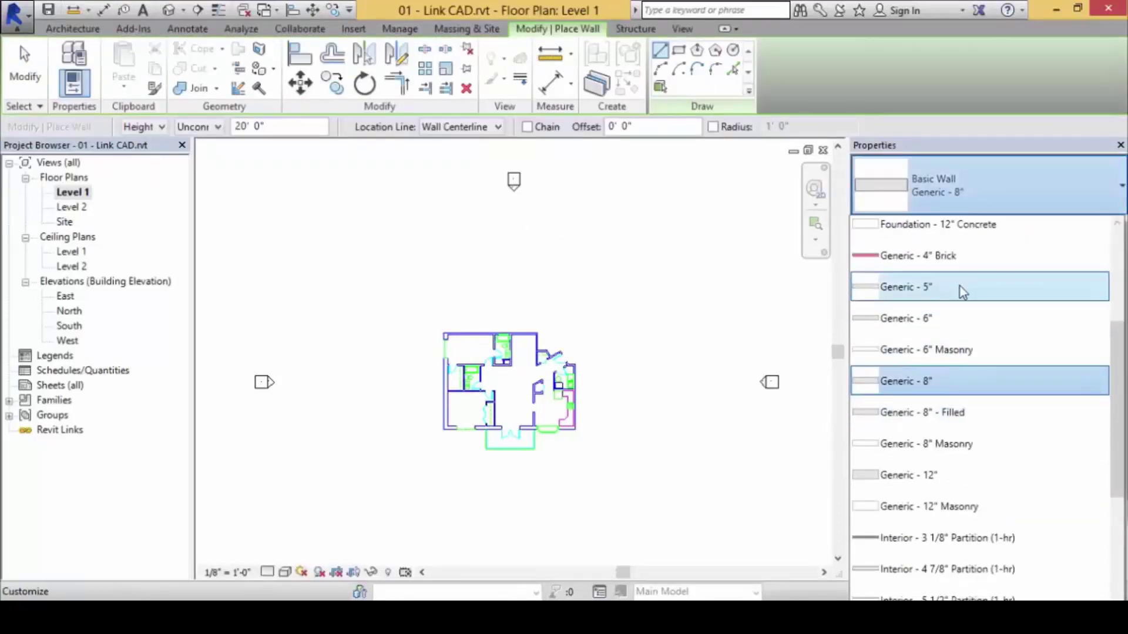
{"action": "left_click", "coordinate": [960, 286]}
{"action": "left_click", "coordinate": [985, 199]}
{"action": "scroll", "coordinate": [993, 317], "scroll_direction": "up", "scroll_amount": 3}
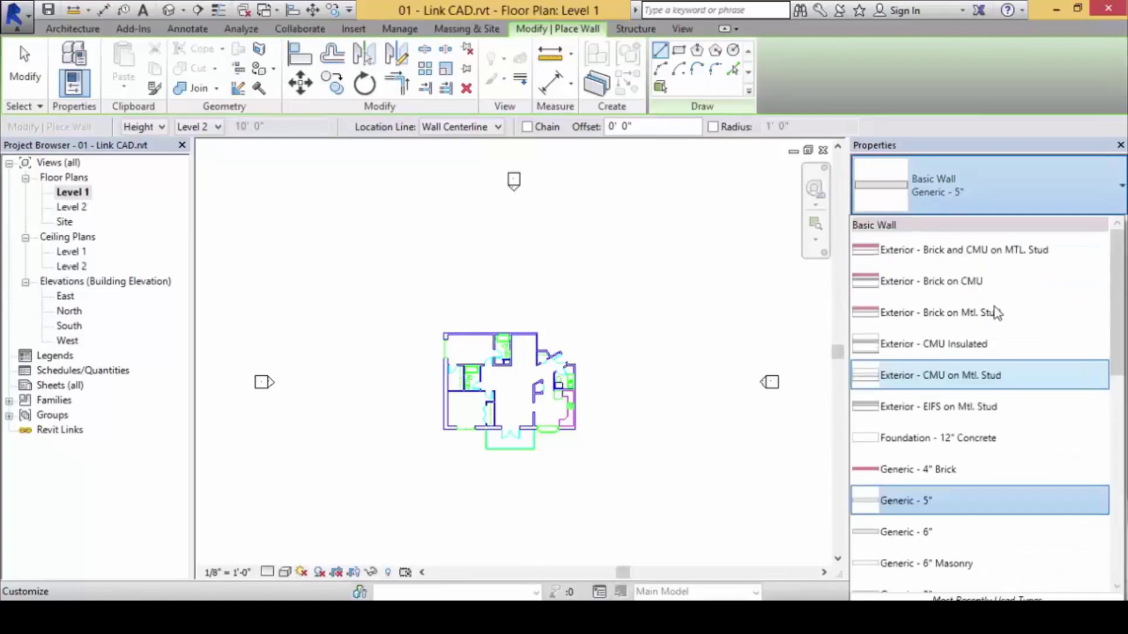
{"action": "left_click", "coordinate": [980, 502]}
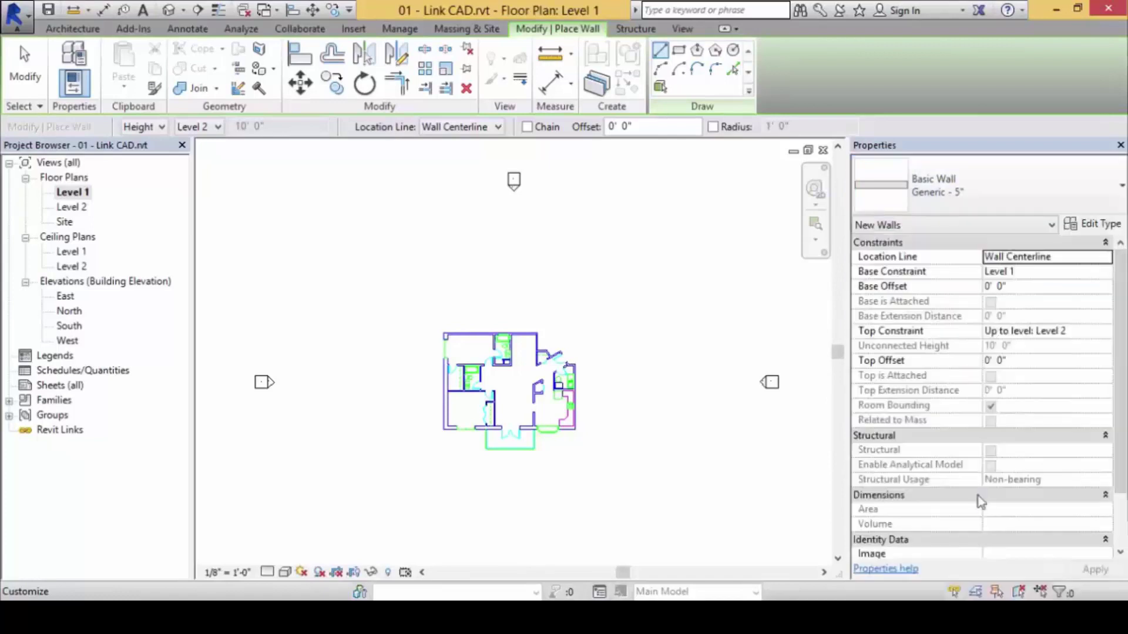
- Trace a vertical wall 6'-0" long at the plan's upper-left corner and a horizontal wall along the upper exterior edge
{"action": "scroll", "coordinate": [407, 370], "scroll_direction": "up", "scroll_amount": 3}
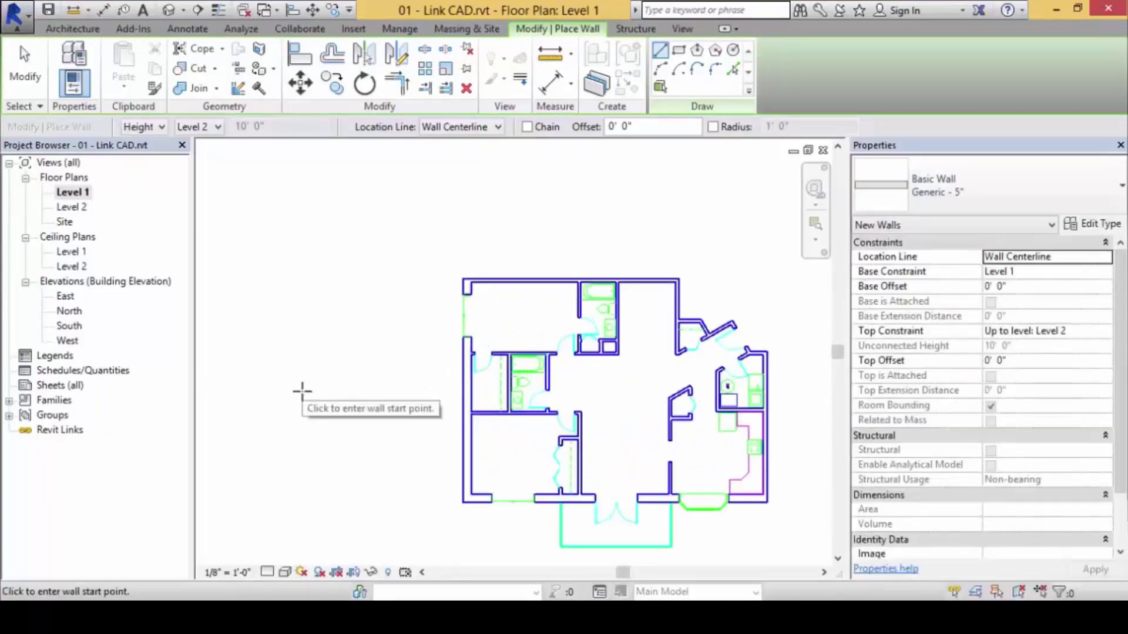
{"action": "scroll", "coordinate": [461, 337], "scroll_direction": "up", "scroll_amount": 2}
{"action": "scroll", "coordinate": [467, 332], "scroll_direction": "down", "scroll_amount": 1}
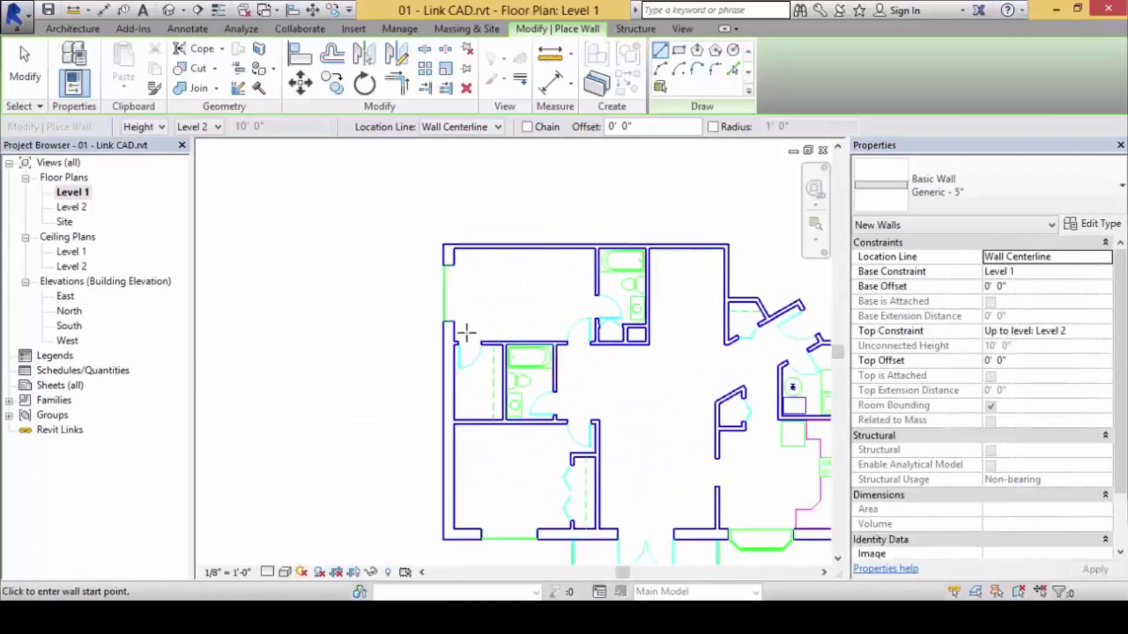
{"action": "scroll", "coordinate": [466, 332], "scroll_direction": "down", "scroll_amount": 1}
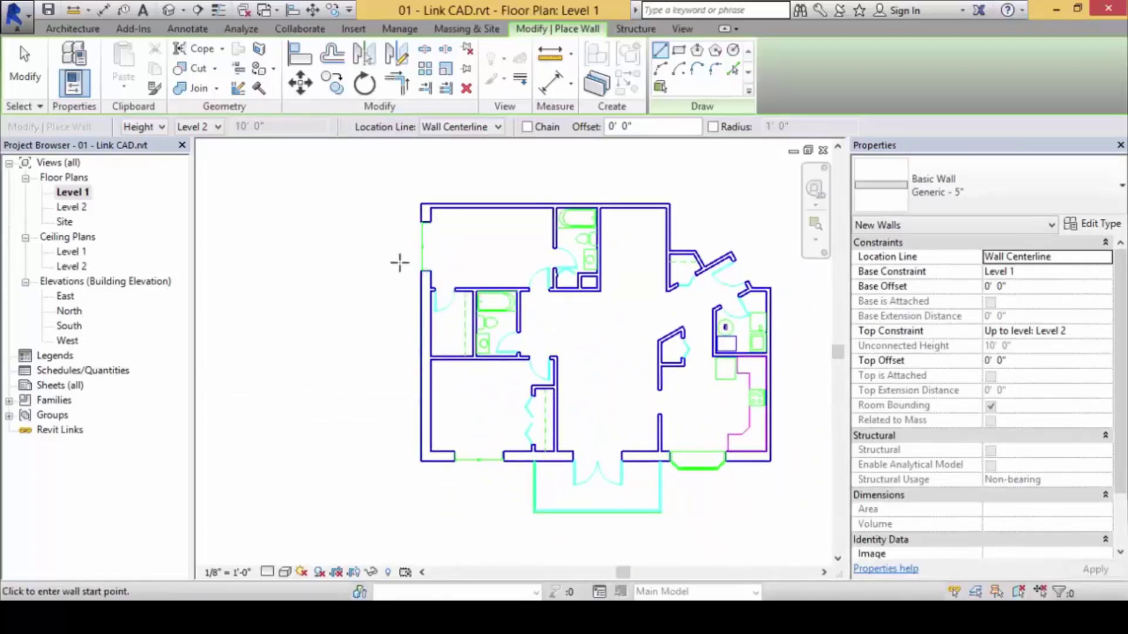
{"action": "left_click", "coordinate": [427, 219]}
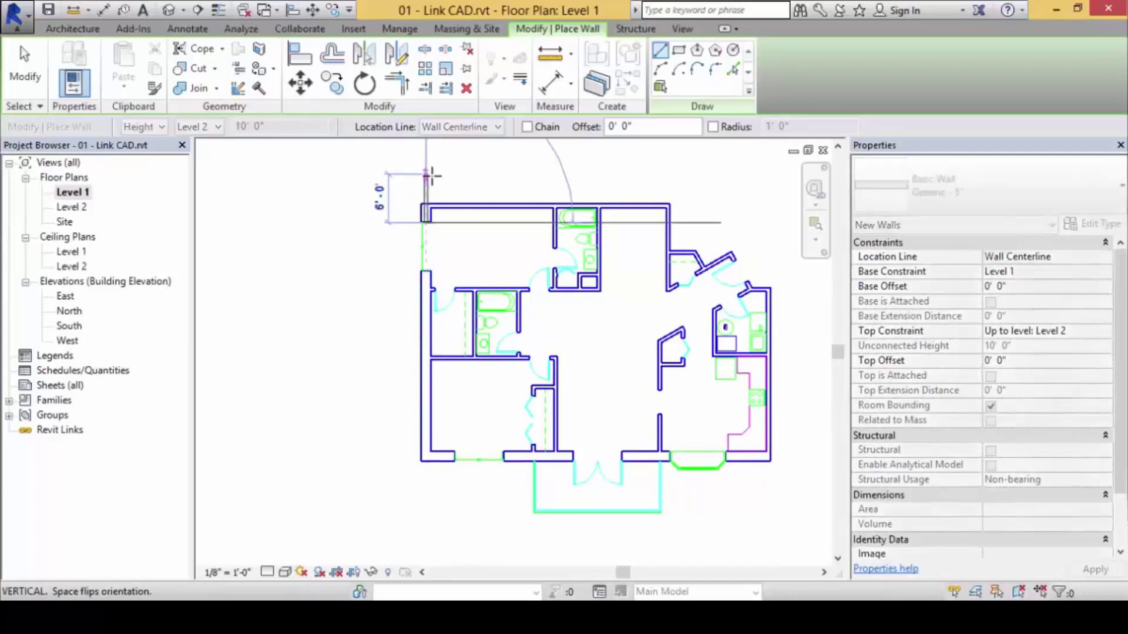
{"action": "left_click", "coordinate": [426, 175]}
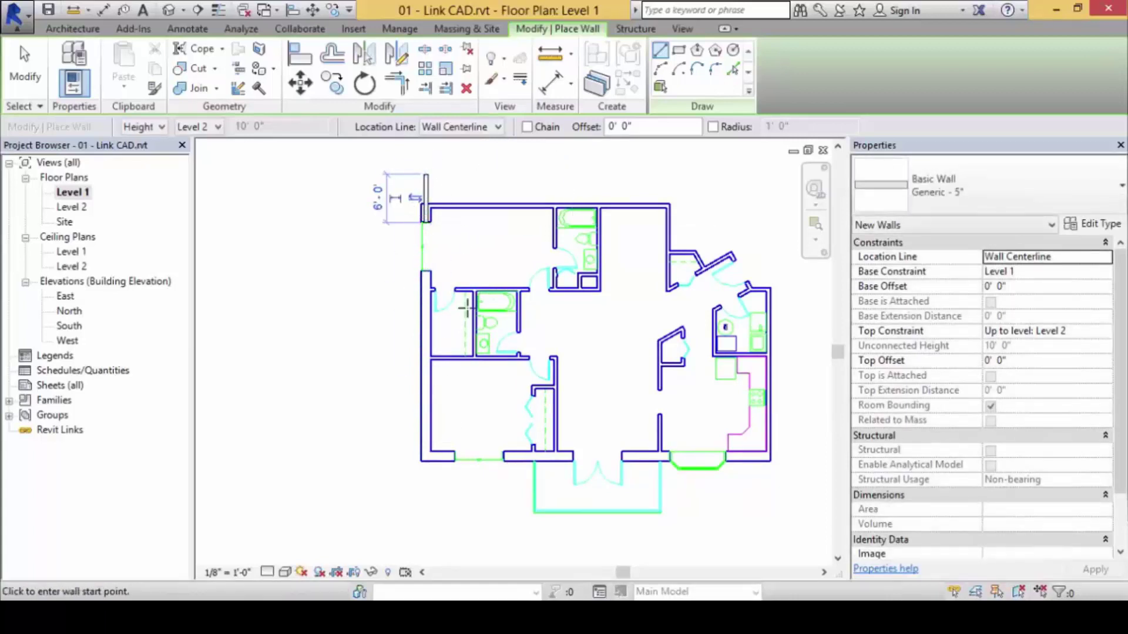
{"action": "left_click", "coordinate": [427, 206]}
{"action": "left_click", "coordinate": [702, 204]}
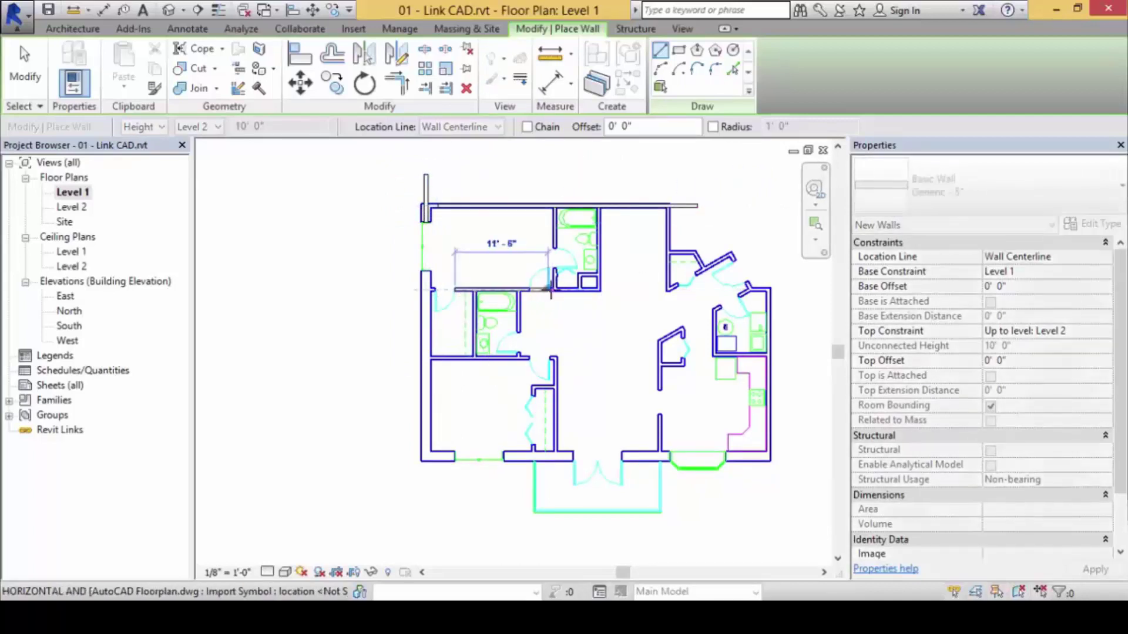
- Trace the horizontal wall above the left bathroom, 20'-6" long, and both bathroom side walls down past its lower wall
{"action": "left_click", "coordinate": [621, 290]}
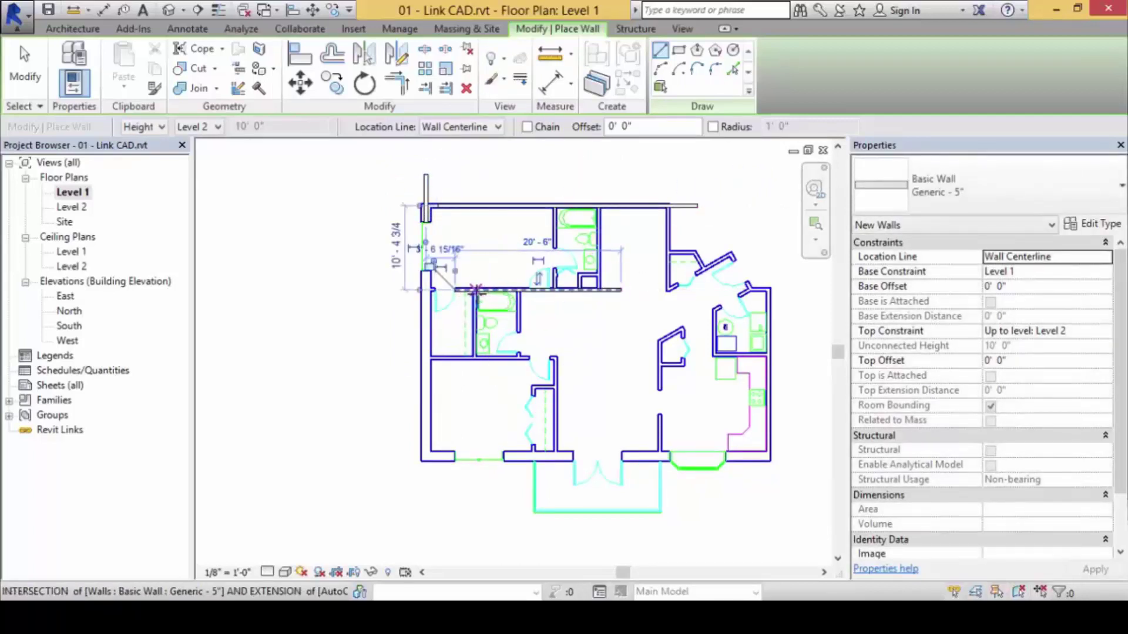
{"action": "scroll", "coordinate": [477, 288], "scroll_direction": "up", "scroll_amount": 2}
{"action": "left_click", "coordinate": [474, 285]}
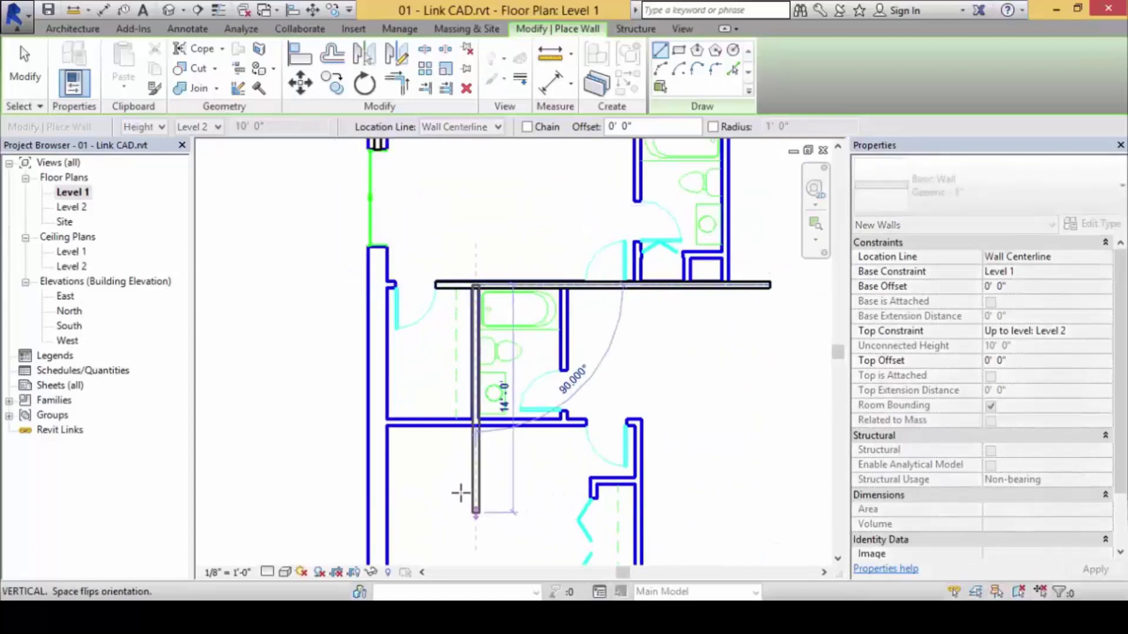
{"action": "left_click", "coordinate": [476, 479]}
{"action": "left_click", "coordinate": [563, 285]}
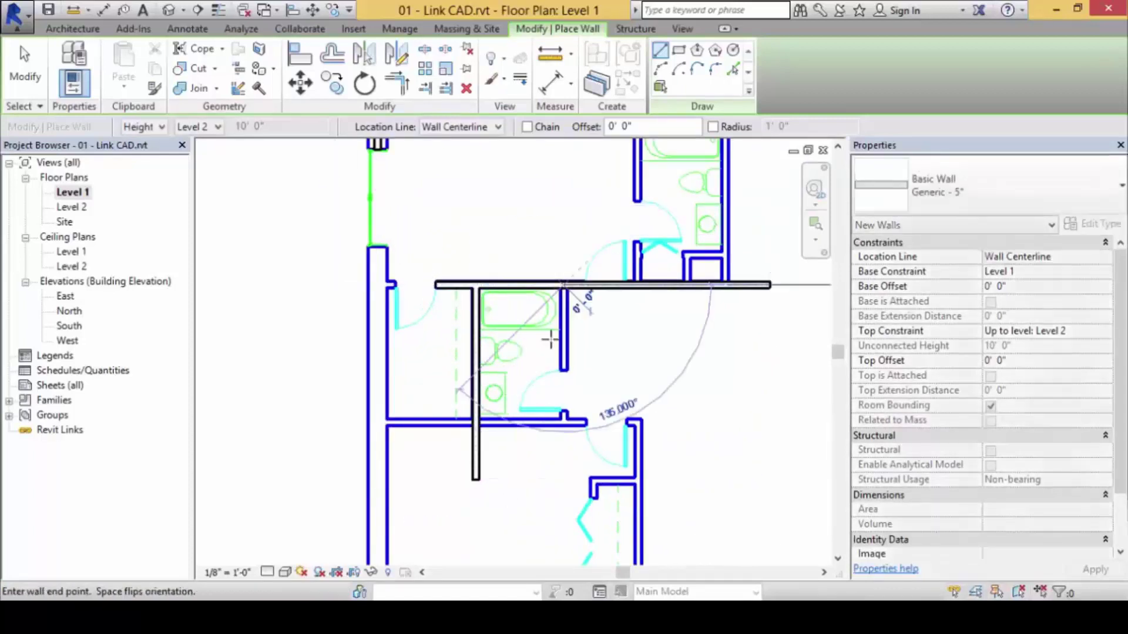
{"action": "left_click", "coordinate": [563, 472]}
- Trace the horizontal wall below the left bathroom, 17'-6" long, and the lower bedroom's right wall 15'-0" down past the exterior wall
{"action": "left_click", "coordinate": [383, 421]}
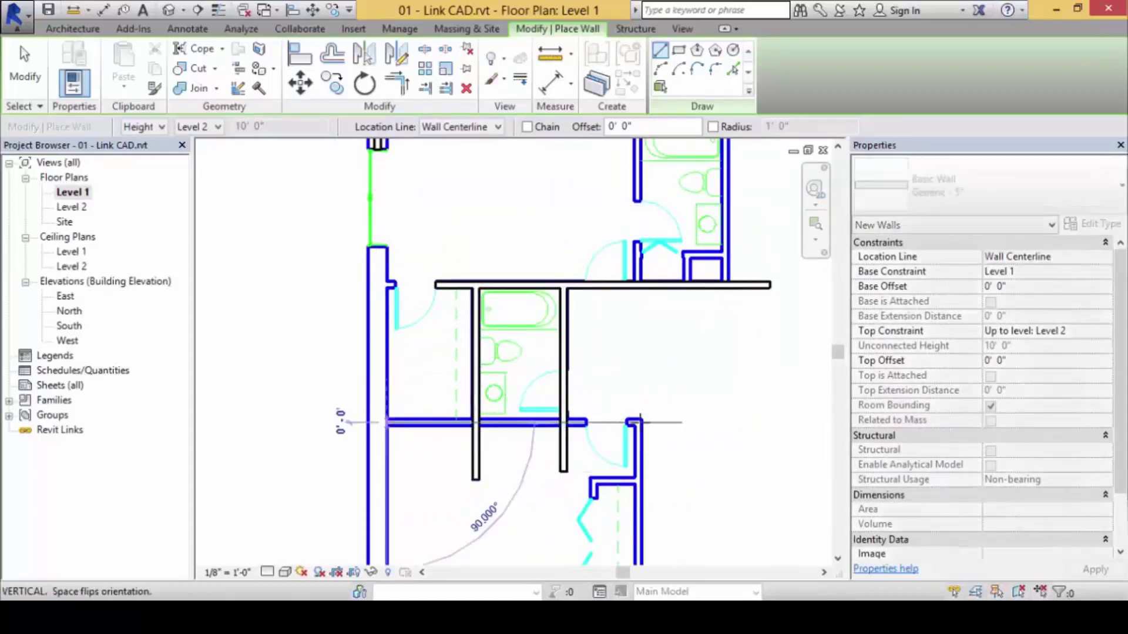
{"action": "scroll", "coordinate": [587, 353], "scroll_direction": "down", "scroll_amount": 3}
{"action": "left_click", "coordinate": [550, 306]}
{"action": "left_click", "coordinate": [551, 306]}
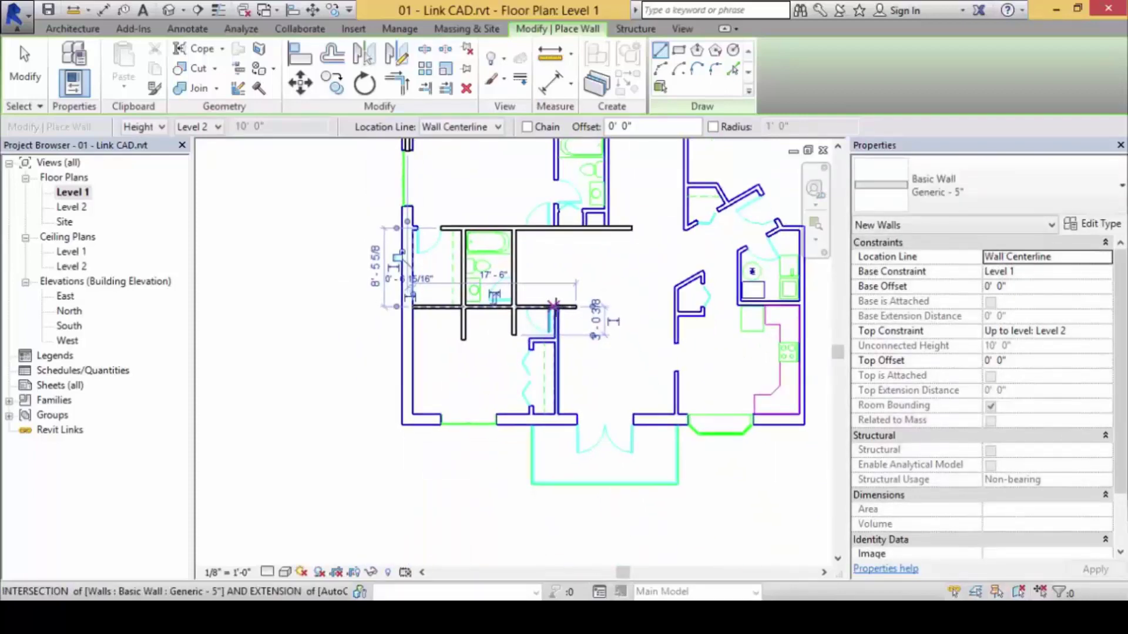
{"action": "scroll", "coordinate": [552, 306], "scroll_direction": "up", "scroll_amount": 3}
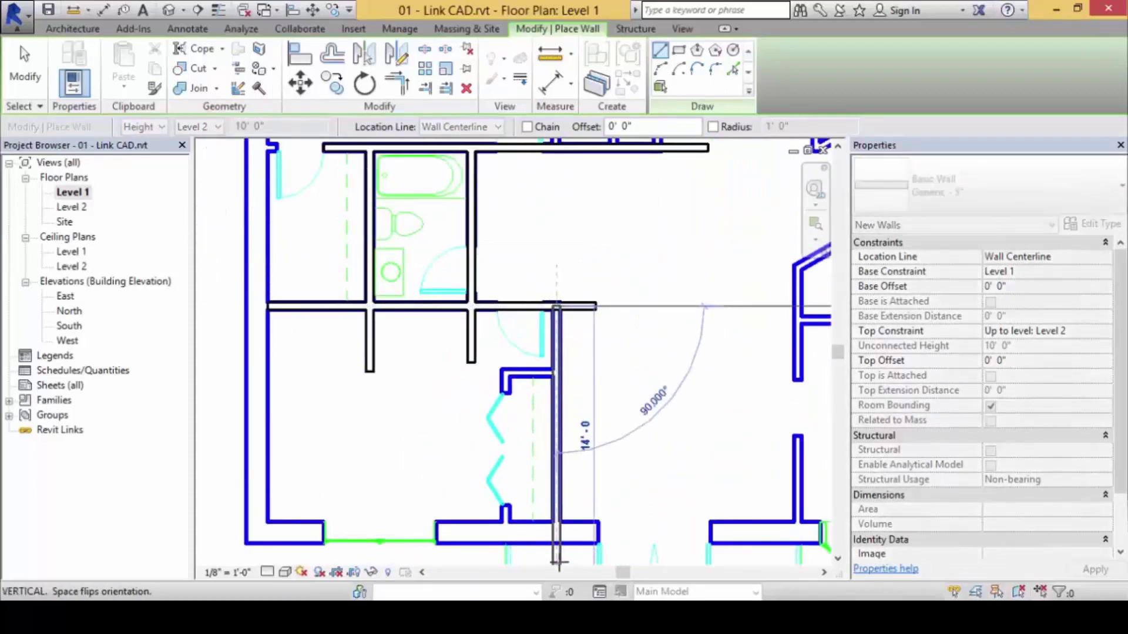
{"action": "scroll", "coordinate": [546, 411], "scroll_direction": "down", "scroll_amount": 2}
{"action": "left_click", "coordinate": [544, 466]}
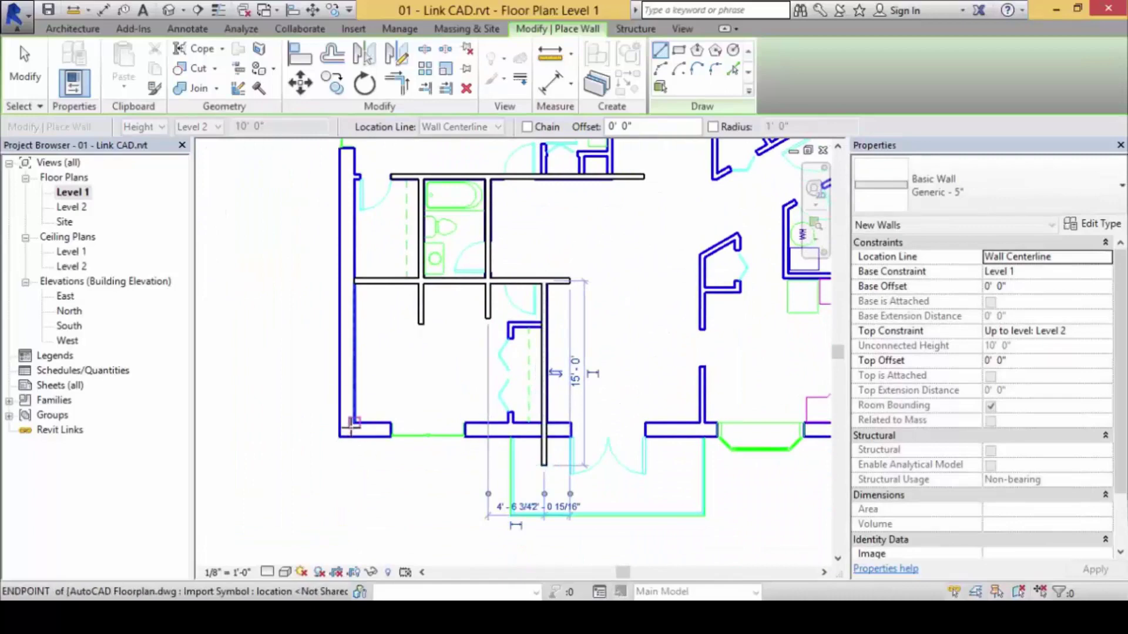
- Trace the lower exterior wall 40'-6" long and the kitchen's left wall 18'-0" down past it
{"action": "scroll", "coordinate": [376, 435], "scroll_direction": "down", "scroll_amount": 1}
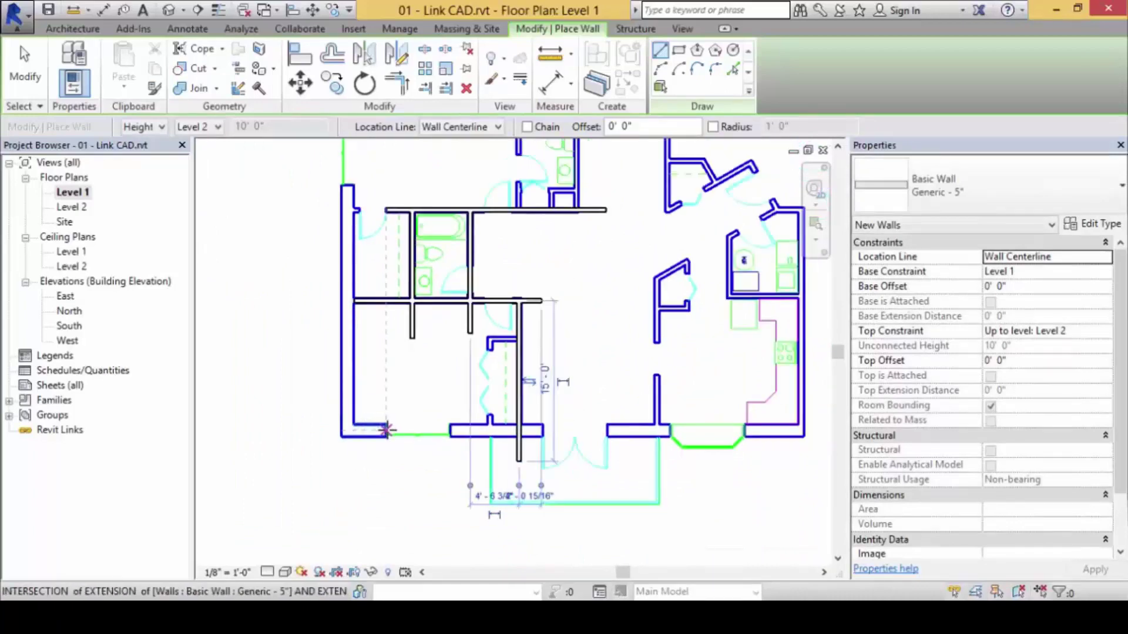
{"action": "left_click", "coordinate": [386, 429]}
{"action": "left_click", "coordinate": [818, 431]}
{"action": "scroll", "coordinate": [646, 411], "scroll_direction": "up", "scroll_amount": 2}
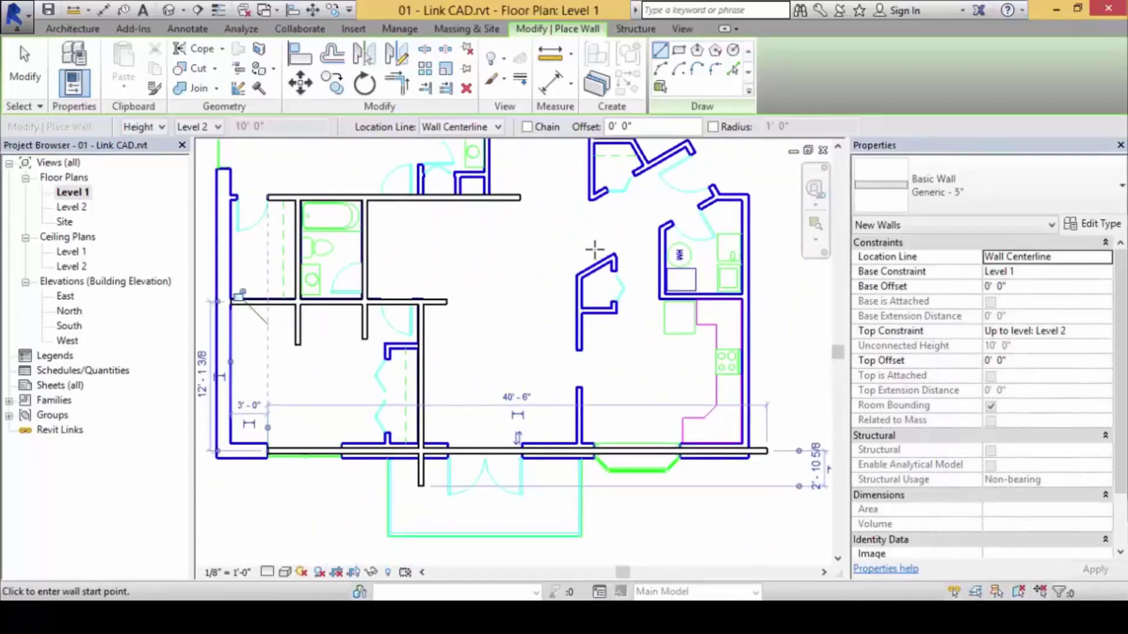
{"action": "left_click", "coordinate": [579, 276]}
{"action": "left_click", "coordinate": [580, 499]}
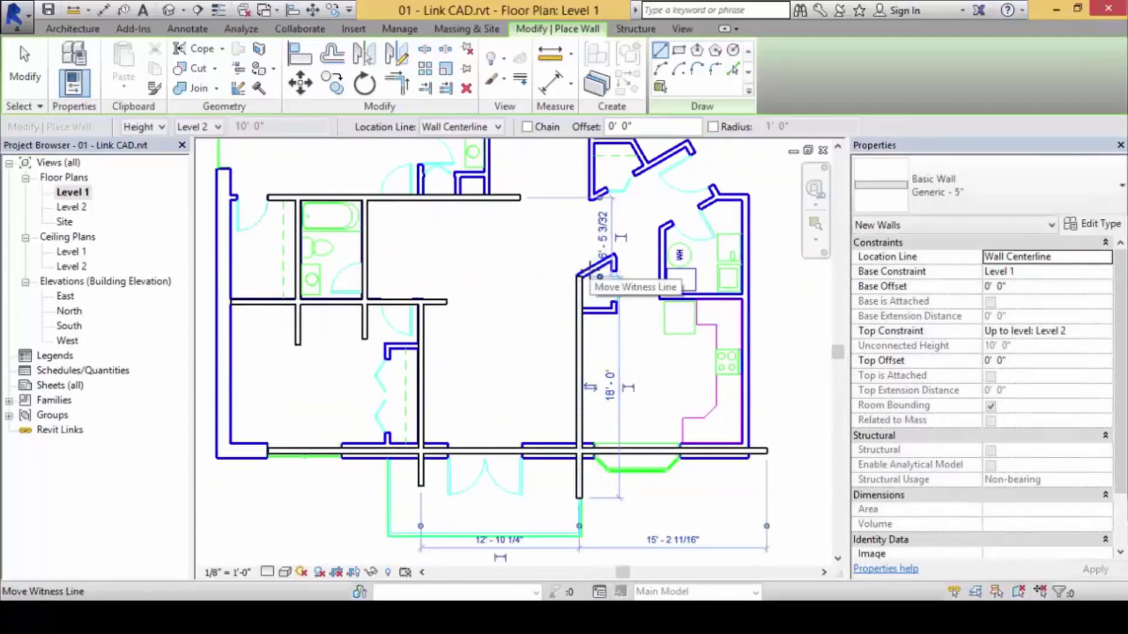
- Trace the angled wall from the top of the kitchen's left wall, 15'-0" long at 30°
{"action": "scroll", "coordinate": [589, 271], "scroll_direction": "up", "scroll_amount": 3}
{"action": "left_click", "coordinate": [585, 270]}
{"action": "scroll", "coordinate": [586, 271], "scroll_direction": "down", "scroll_amount": 2}
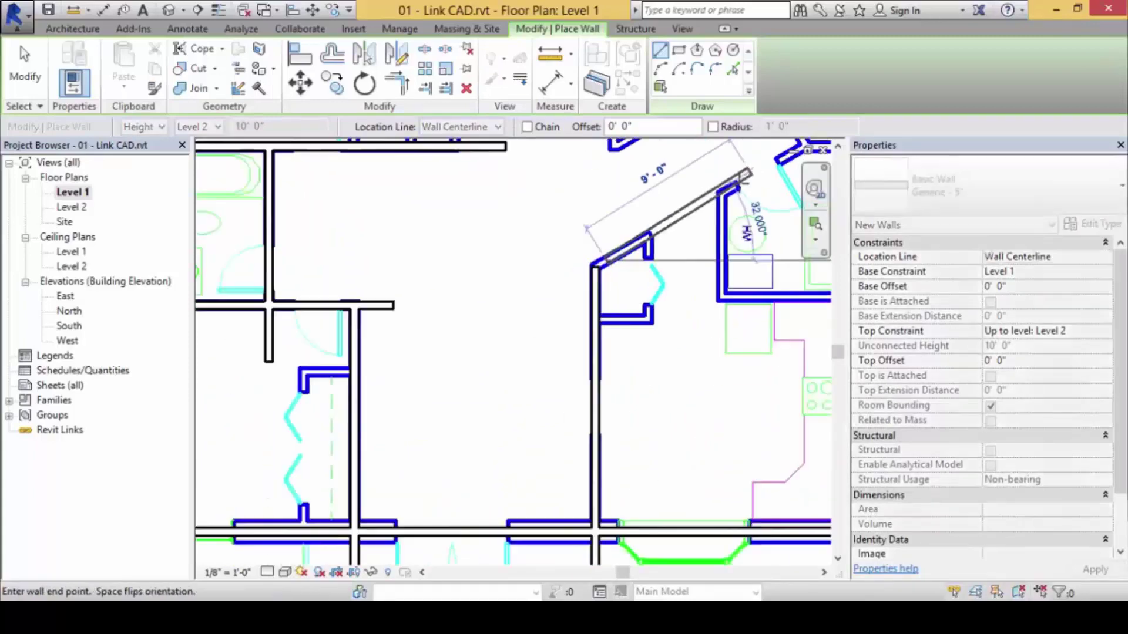
{"action": "middle_click_drag", "start_coordinate": [582, 276], "coordinate": [420, 350]}
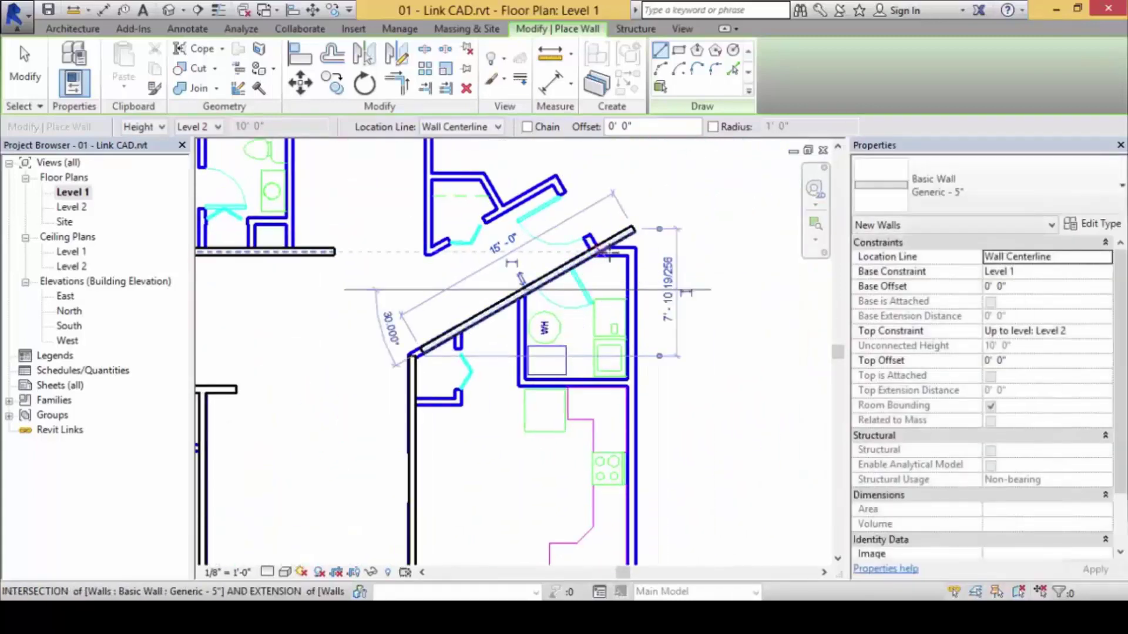
- Trace the short horizontal wall above the laundry area and the right exterior wall, 22'-6" long, down past the lower wall
{"action": "scroll", "coordinate": [618, 260], "scroll_direction": "down", "scroll_amount": 2}
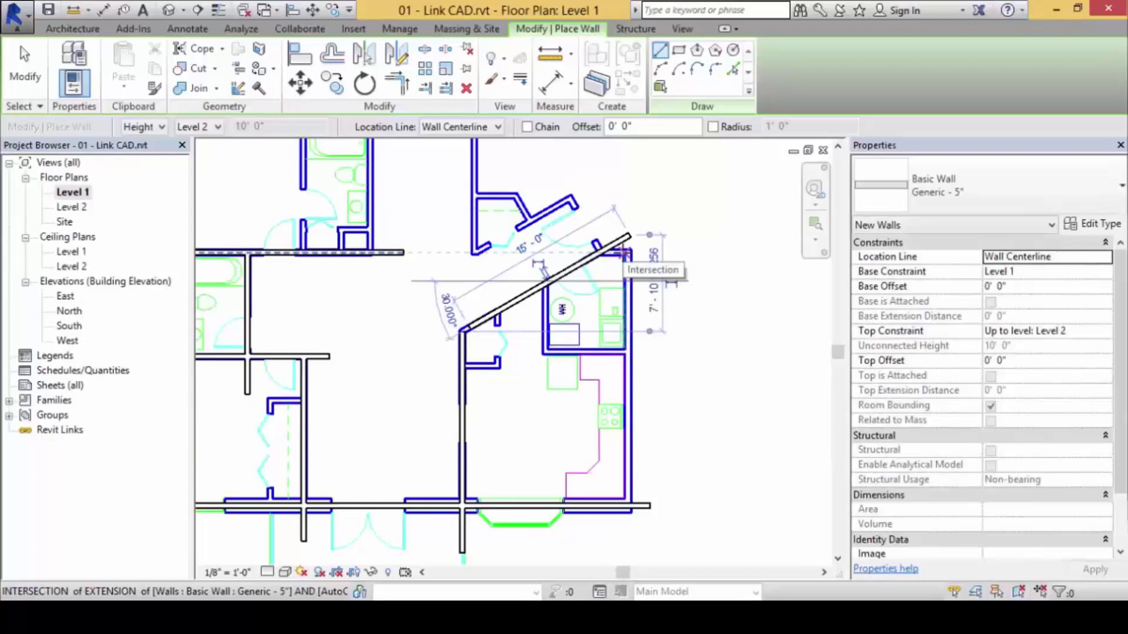
{"action": "left_click", "coordinate": [626, 254]}
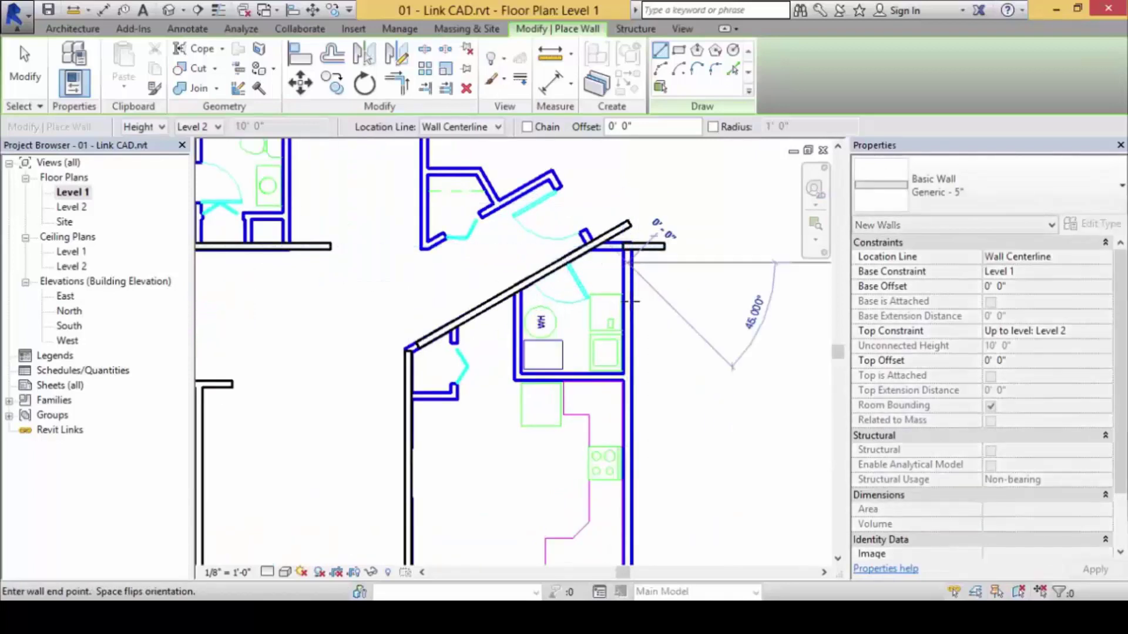
{"action": "scroll", "coordinate": [639, 379], "scroll_direction": "down", "scroll_amount": 2}
{"action": "middle_click_drag", "start_coordinate": [639, 379], "coordinate": [634, 307]}
{"action": "left_click", "coordinate": [624, 432]}
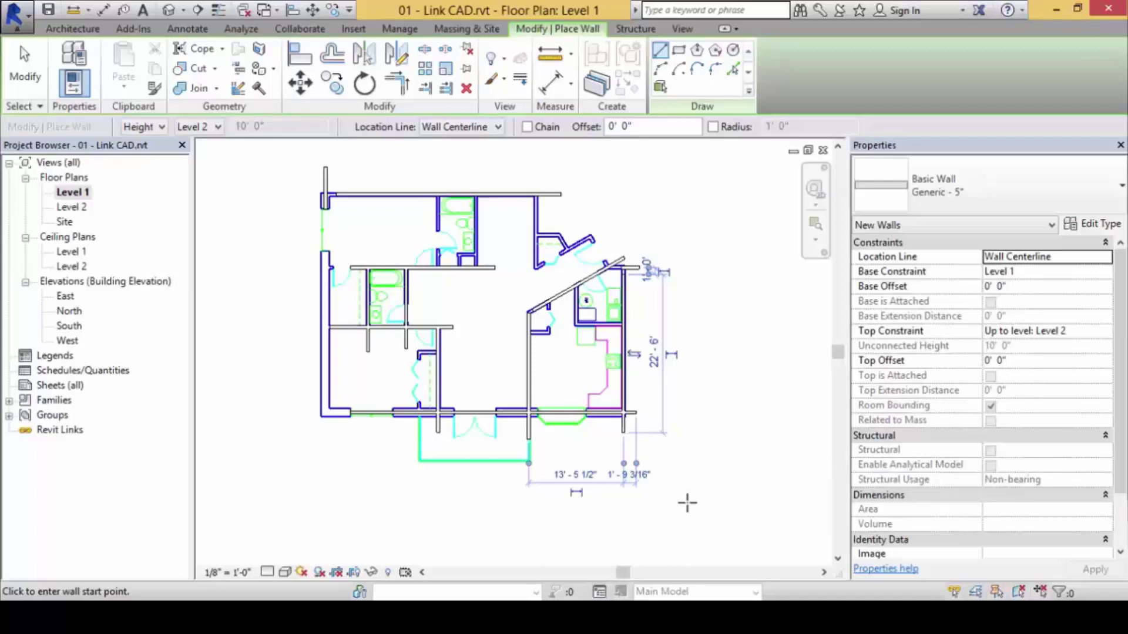
- Trace the upper bathroom's left wall, 12'-0" long, and its right wall, both running down past the horizontal wall below
{"action": "scroll", "coordinate": [435, 235], "scroll_direction": "up", "scroll_amount": 5}
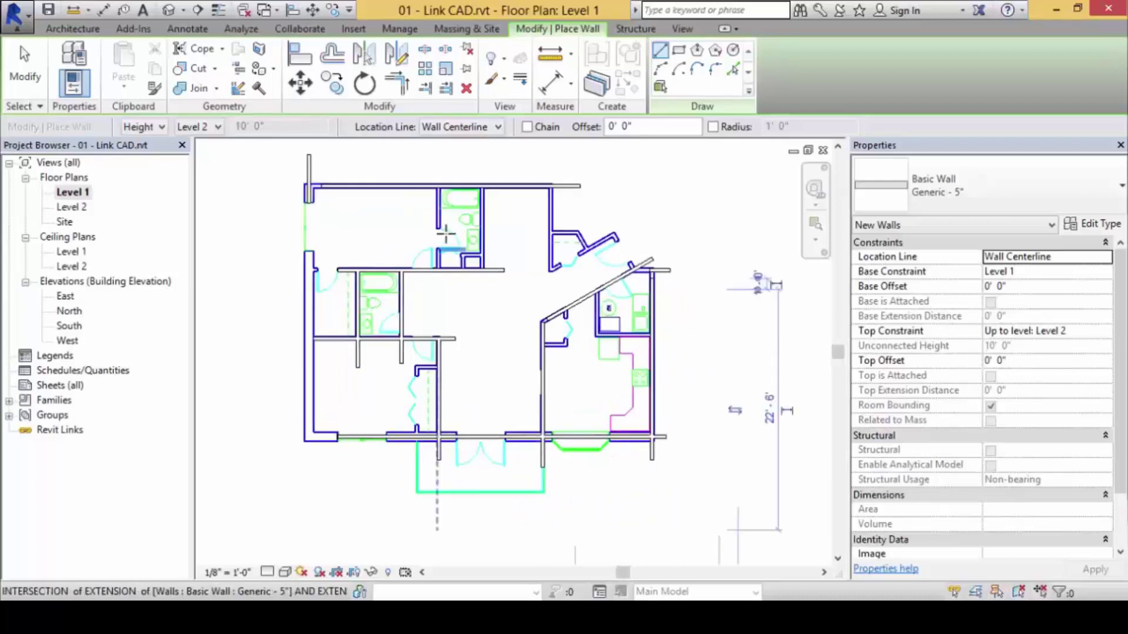
{"action": "scroll", "coordinate": [426, 228], "scroll_direction": "down", "scroll_amount": 3}
{"action": "left_click", "coordinate": [492, 248]}
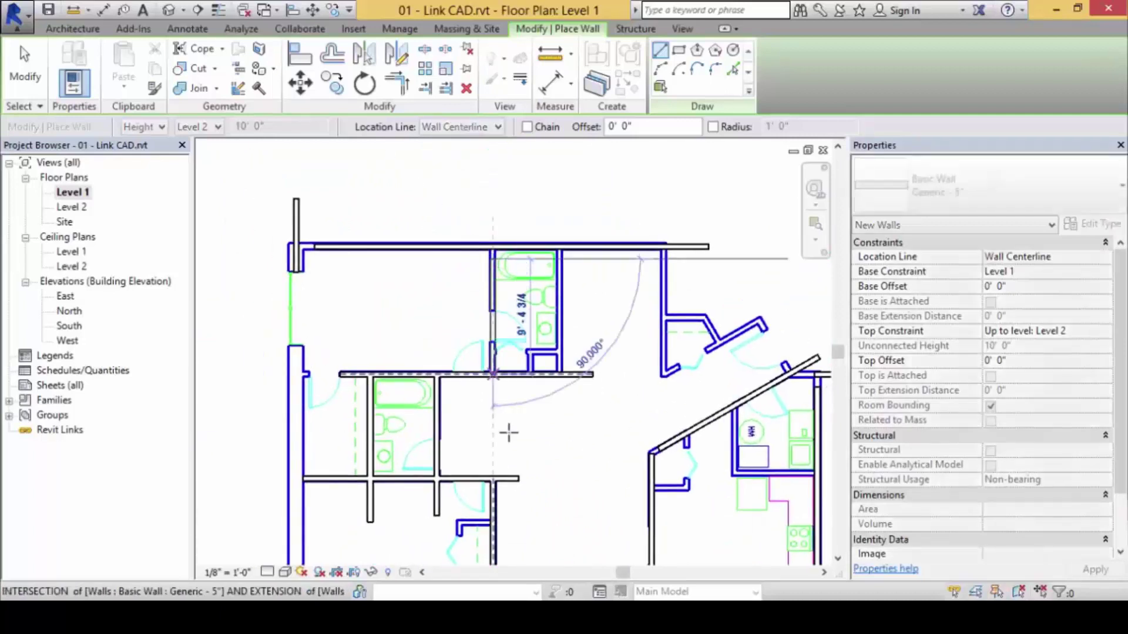
{"action": "left_click", "coordinate": [494, 406]}
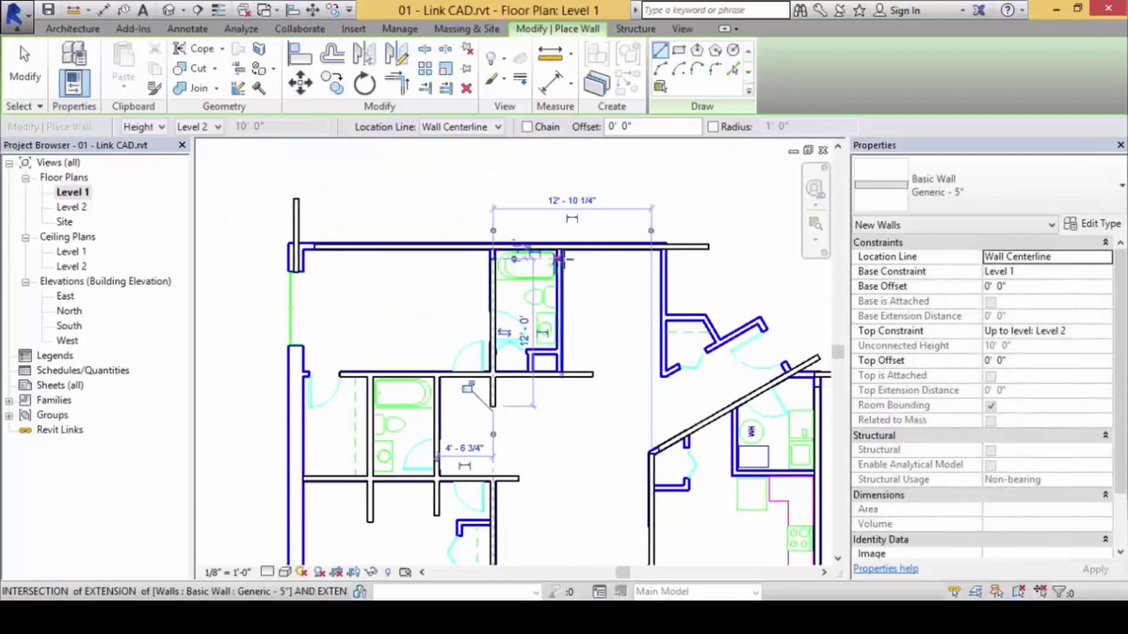
{"action": "left_click", "coordinate": [562, 257]}
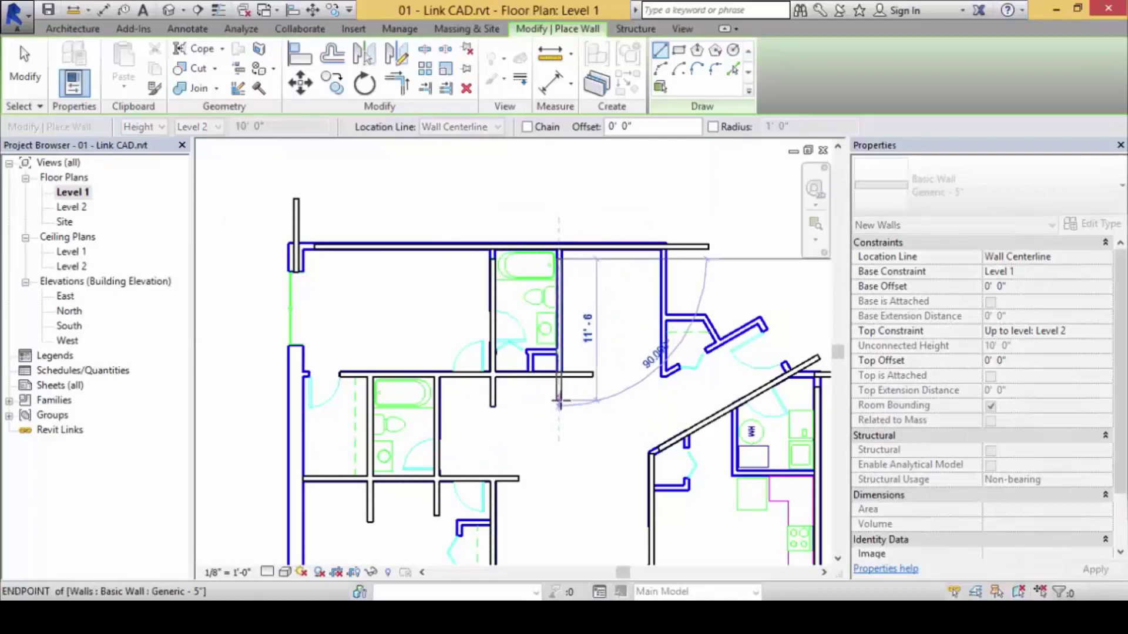
- Trace the short vertical and horizontal walls enclosing the small shaft in the upper bathroom's lower-right corner
{"action": "scroll", "coordinate": [536, 370], "scroll_direction": "up", "scroll_amount": 3}
{"action": "scroll", "coordinate": [534, 371], "scroll_direction": "up", "scroll_amount": 2}
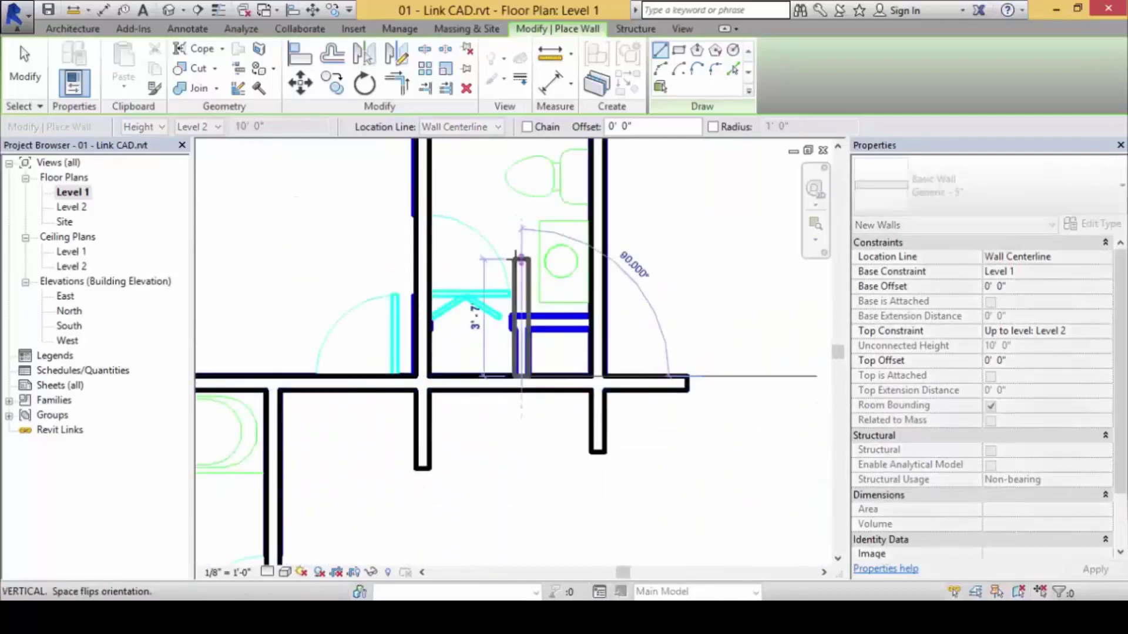
{"action": "left_click", "coordinate": [598, 310]}
- Trace the vertical wall left of the entry closet, 12'-6" long, and the angled entry wall, 10'-6" long at 30°
{"action": "scroll", "coordinate": [533, 357], "scroll_direction": "down", "scroll_amount": 4}
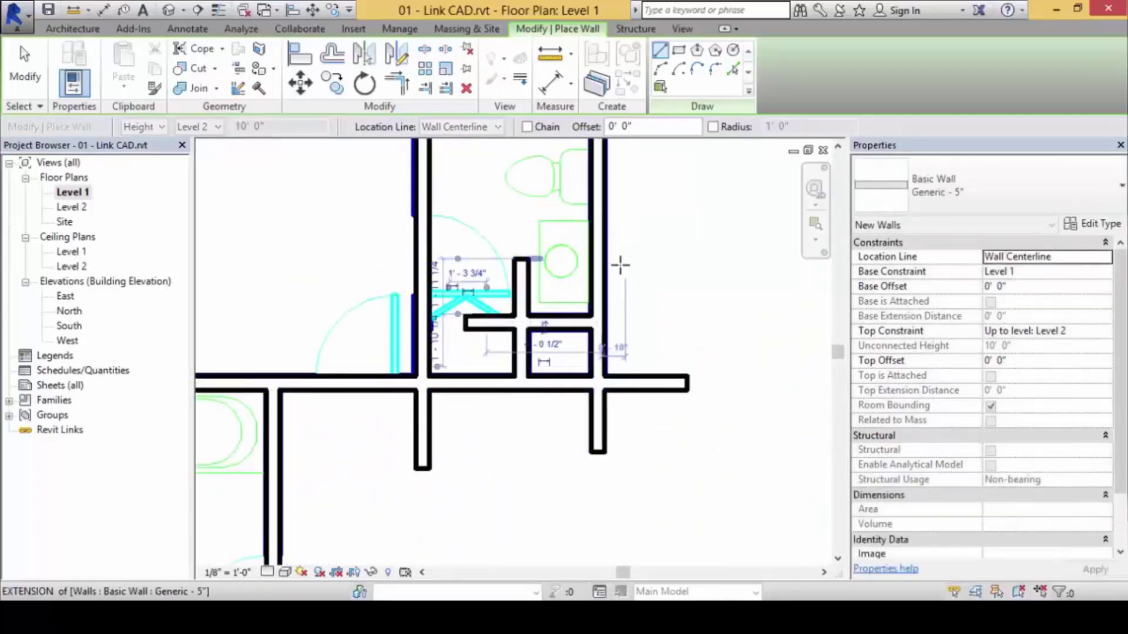
{"action": "left_click", "coordinate": [552, 316]}
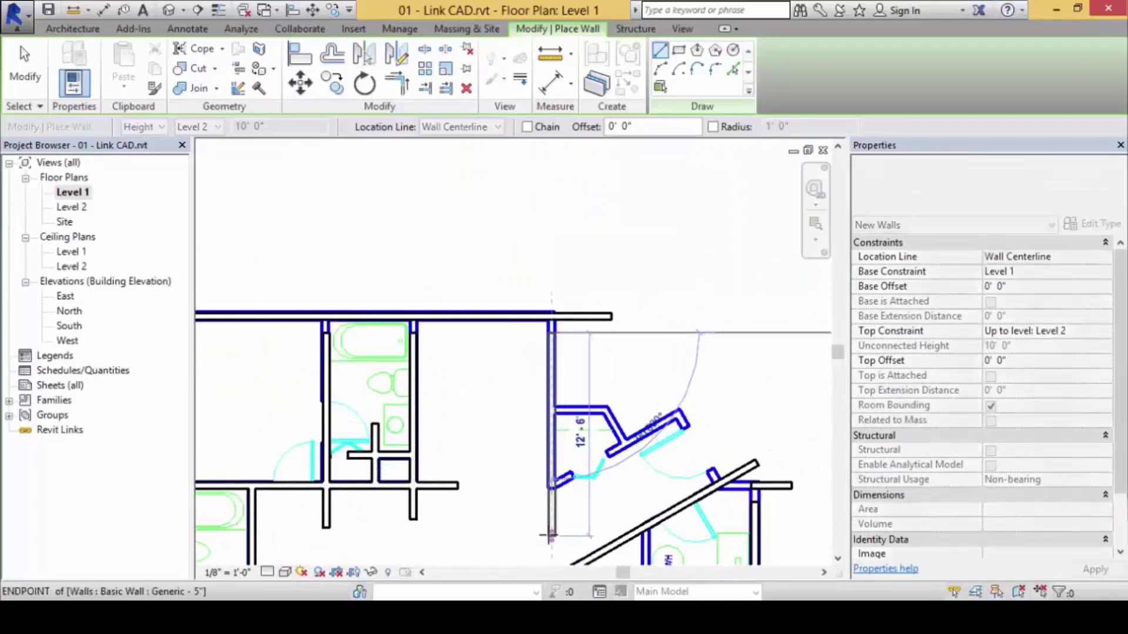
{"action": "left_click", "coordinate": [552, 536]}
{"action": "left_click", "coordinate": [564, 489]}
{"action": "scroll", "coordinate": [564, 489], "scroll_direction": "up", "scroll_amount": 2}
{"action": "scroll", "coordinate": [670, 350], "scroll_direction": "down", "scroll_amount": 2}
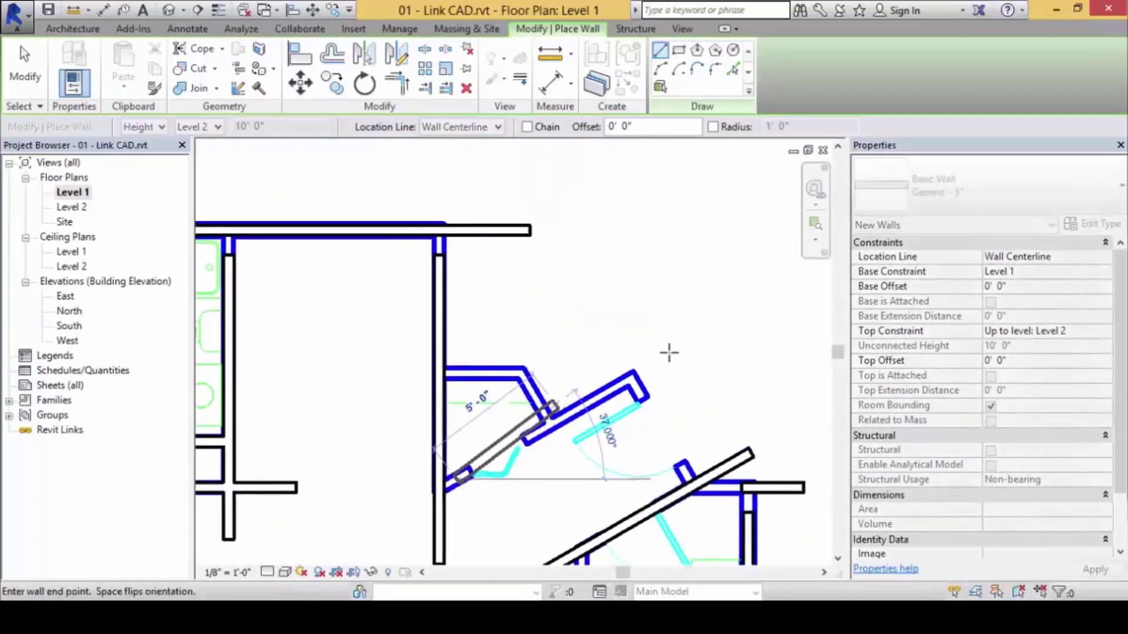
{"action": "left_click", "coordinate": [684, 351]}
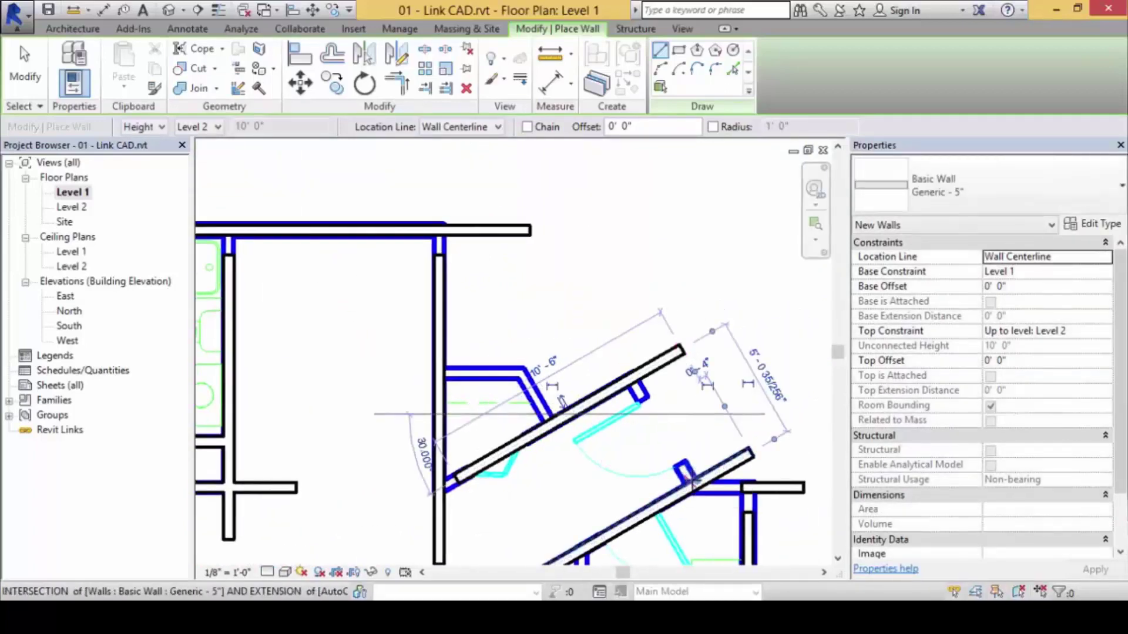
- Trace the wall closing off the angled entry, 8'-1" long, and the entry closet's horizontal and short angled walls
{"action": "left_click", "coordinate": [693, 483]}
{"action": "left_click", "coordinate": [593, 315]}
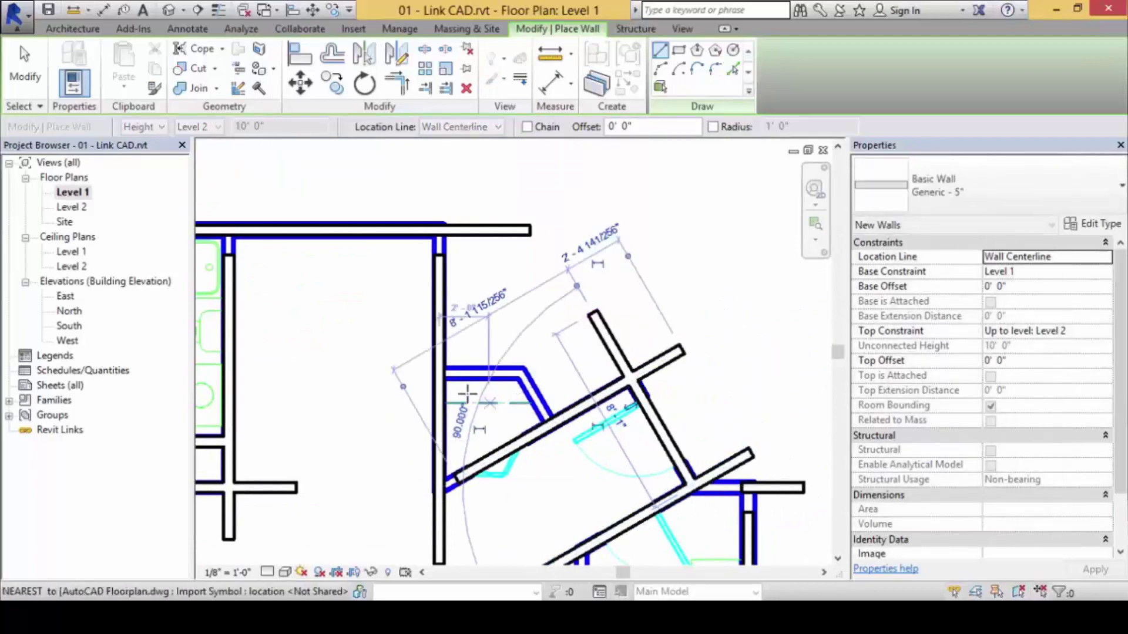
{"action": "left_click", "coordinate": [445, 377]}
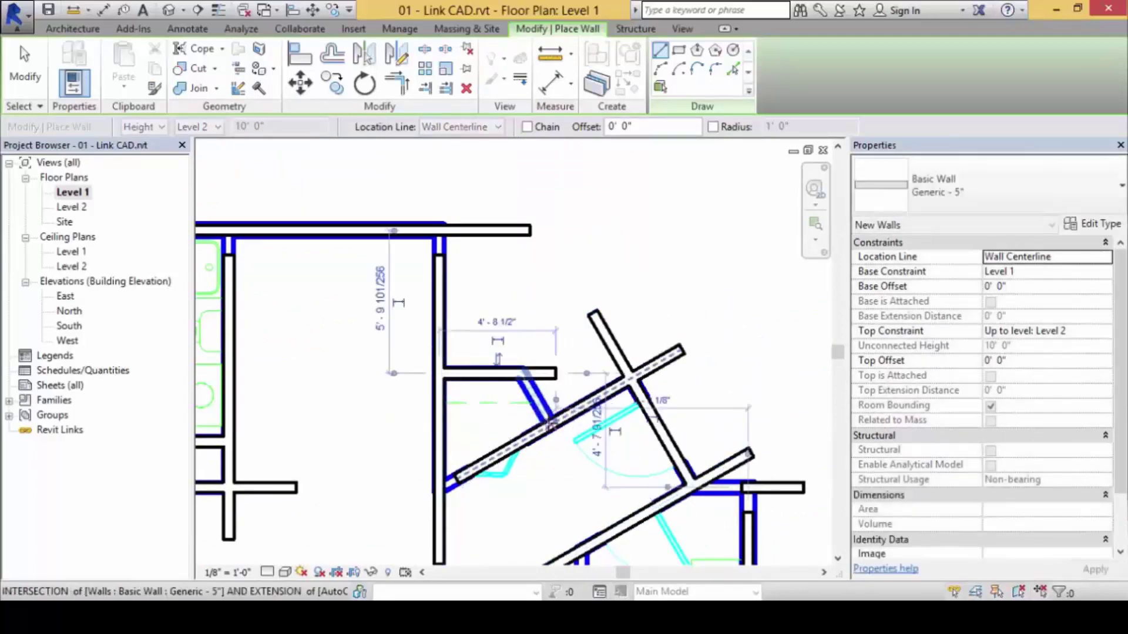
{"action": "left_click", "coordinate": [555, 373]}
{"action": "scroll", "coordinate": [505, 329], "scroll_direction": "down", "scroll_amount": 4}
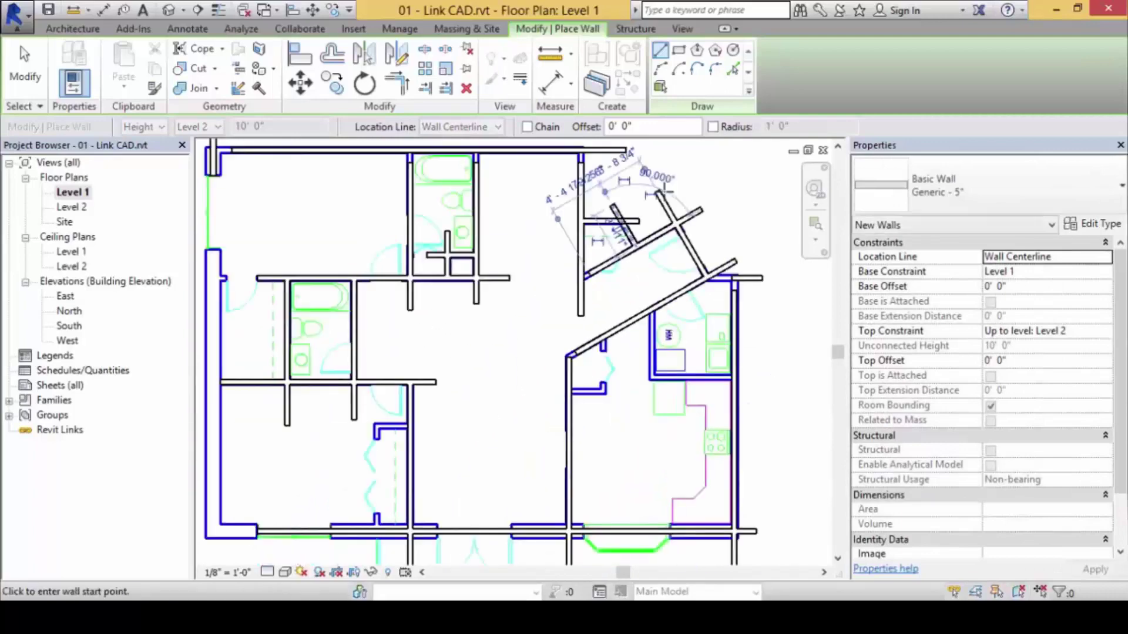
- Trace the laundry's left wall, 8'-3" long, its lower wall, and the two walls of the small closet to its left
{"action": "scroll", "coordinate": [677, 332], "scroll_direction": "up", "scroll_amount": 5}
{"action": "scroll", "coordinate": [677, 332], "scroll_direction": "up", "scroll_amount": 2}
{"action": "left_click", "coordinate": [650, 448]}
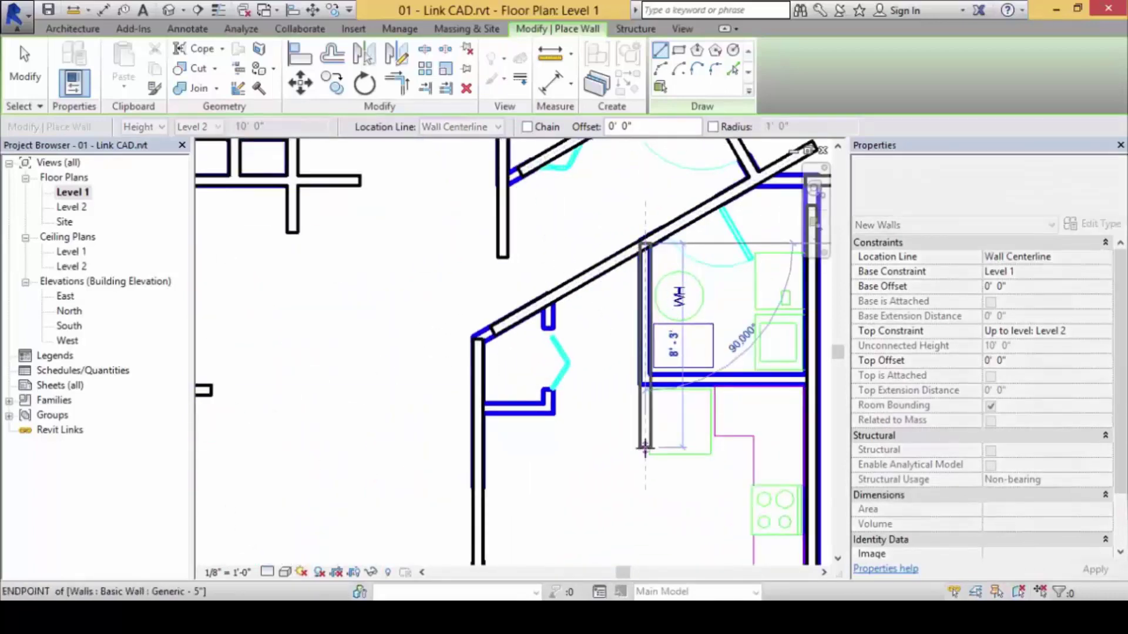
{"action": "left_click", "coordinate": [645, 238]}
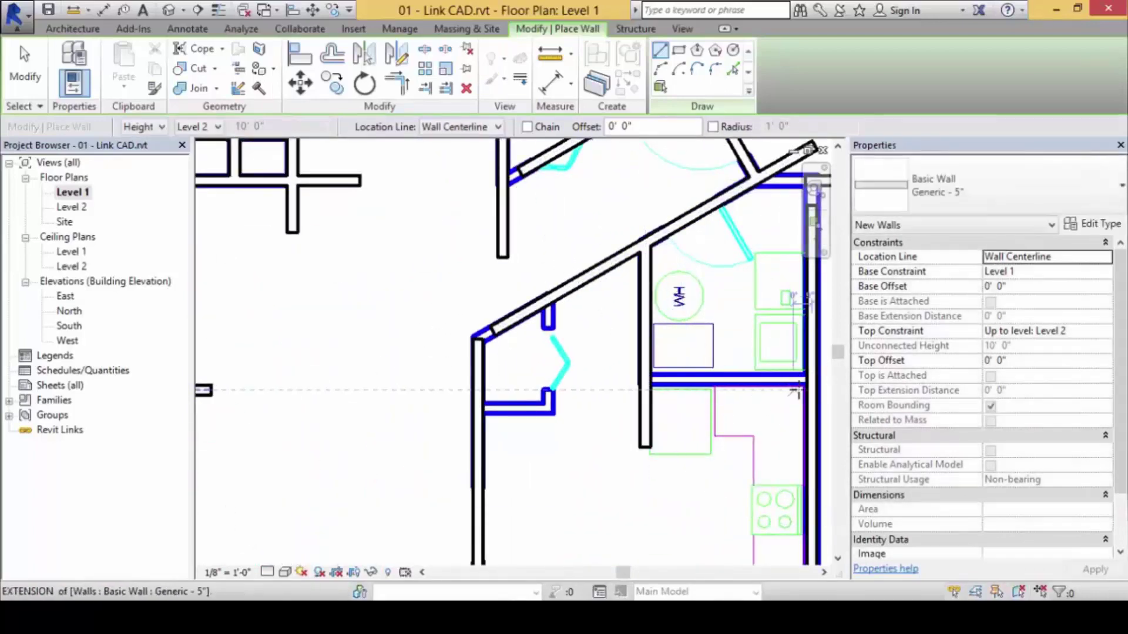
{"action": "left_click", "coordinate": [807, 382]}
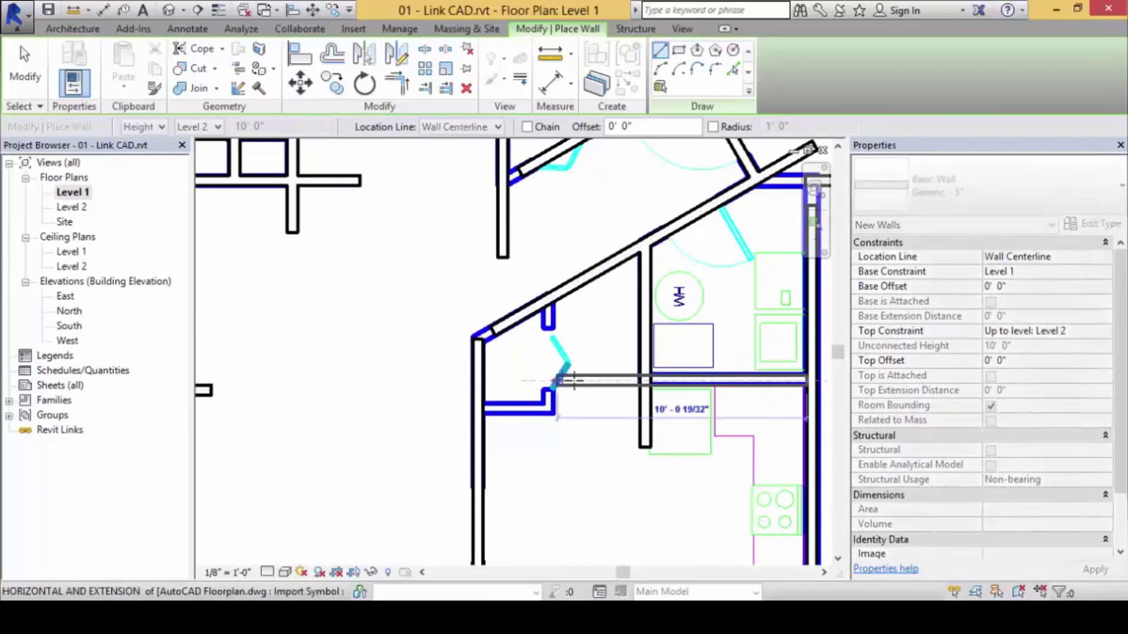
{"action": "left_click", "coordinate": [608, 381]}
{"action": "left_click", "coordinate": [547, 294]}
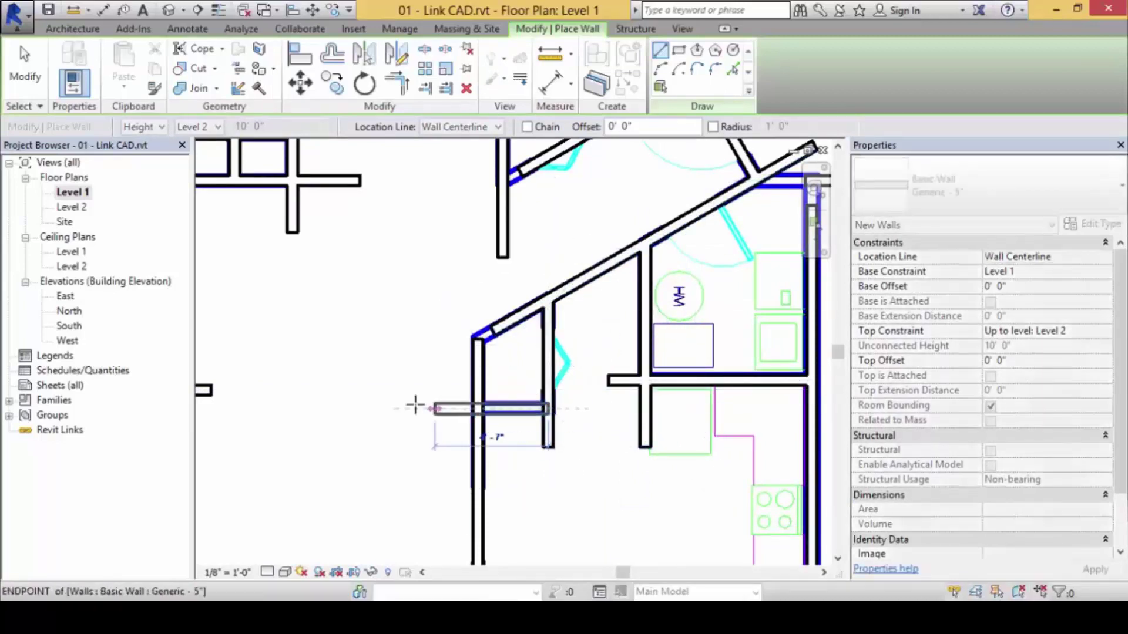
{"action": "scroll", "coordinate": [416, 403], "scroll_direction": "down", "scroll_amount": 3}
- Trace the lower bedroom closet's upper horizontal wall and its front vertical wall, 10'-10 1/2" long, past the lower exterior wall
{"action": "scroll", "coordinate": [528, 252], "scroll_direction": "up", "scroll_amount": 5}
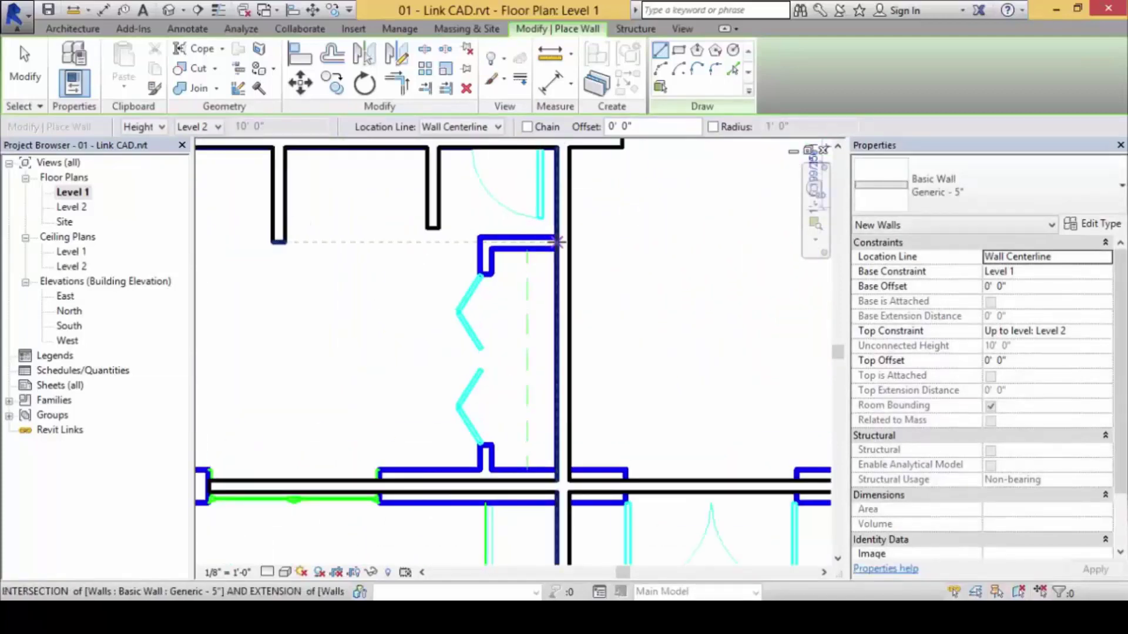
{"action": "left_click", "coordinate": [446, 245]}
{"action": "scroll", "coordinate": [445, 245], "scroll_direction": "up", "scroll_amount": 1}
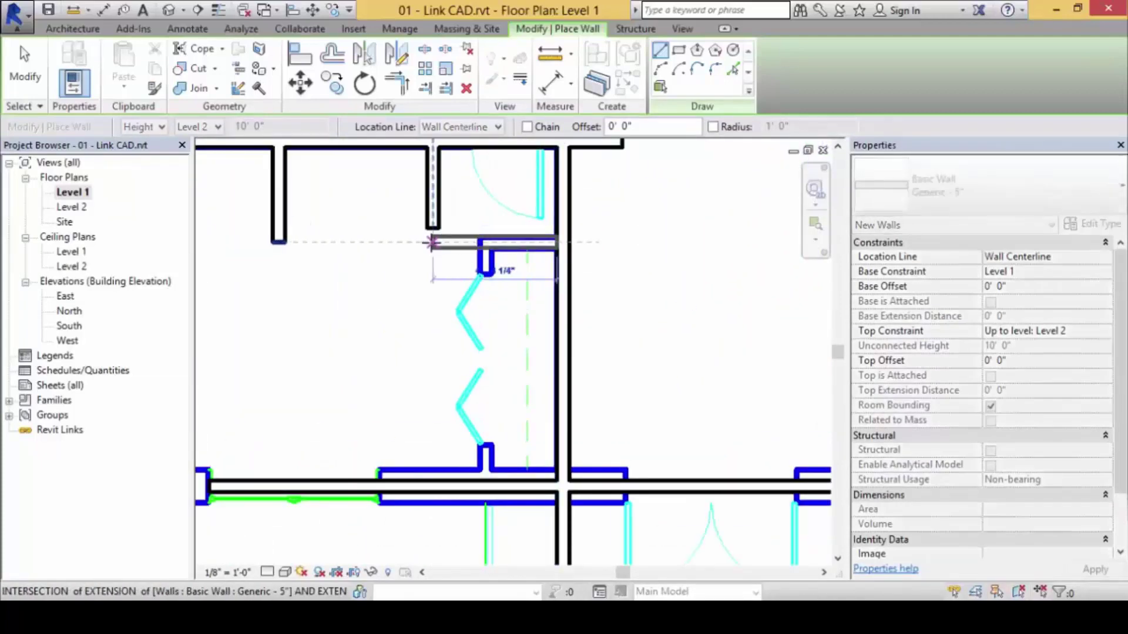
{"action": "left_click", "coordinate": [485, 245]}
{"action": "scroll", "coordinate": [403, 433], "scroll_direction": "down", "scroll_amount": 5}
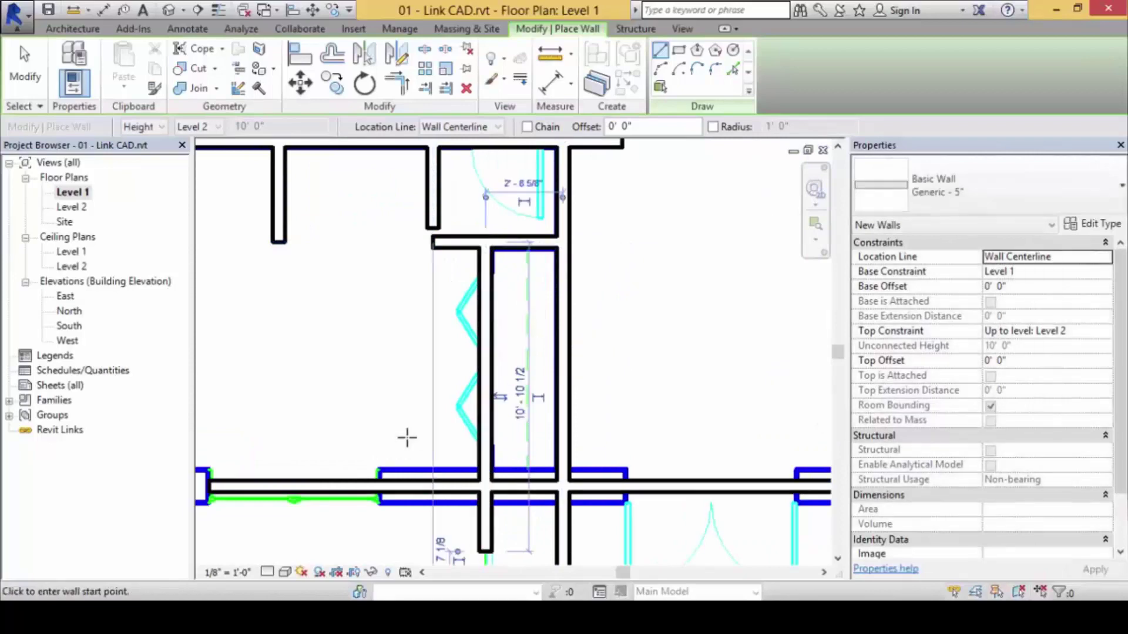
{"action": "middle_click_drag", "start_coordinate": [401, 239], "coordinate": [462, 312]}
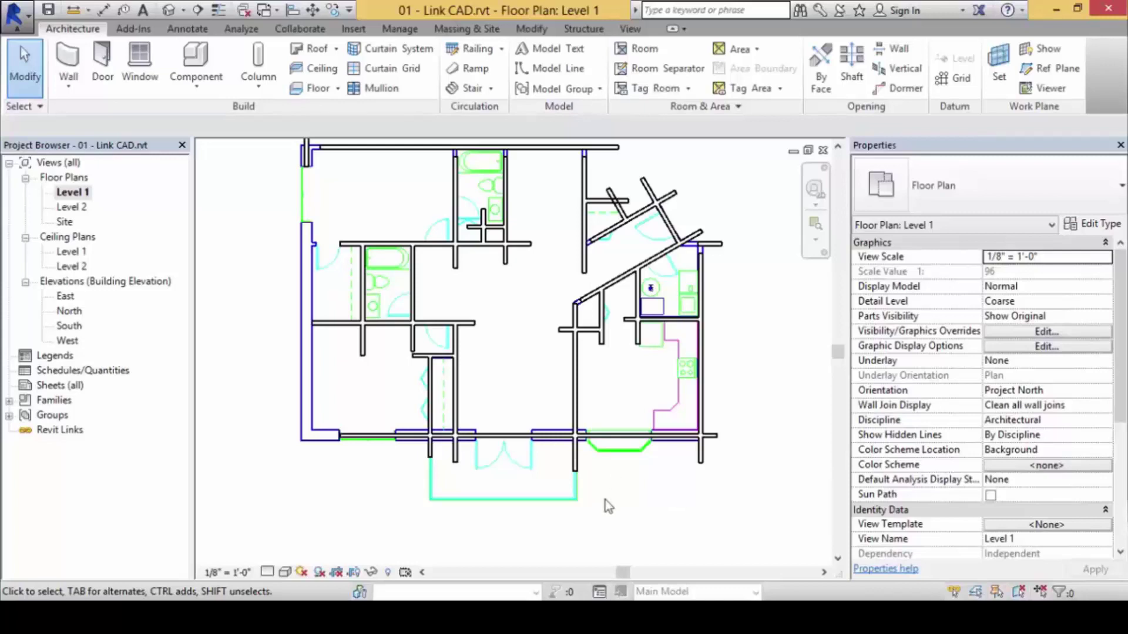
- Use Trim/Extend to Corner to join the left and right exterior walls with the lower exterior wall
{"action": "middle_click_drag", "start_coordinate": [725, 359], "coordinate": [727, 408]}
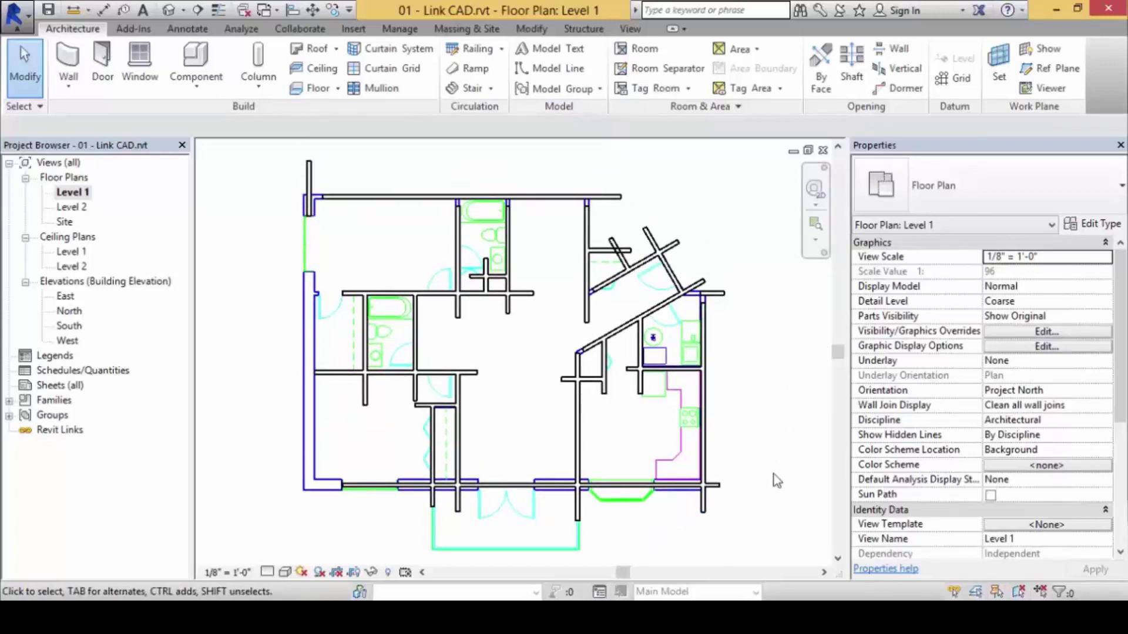
{"action": "left_click", "coordinate": [530, 29]}
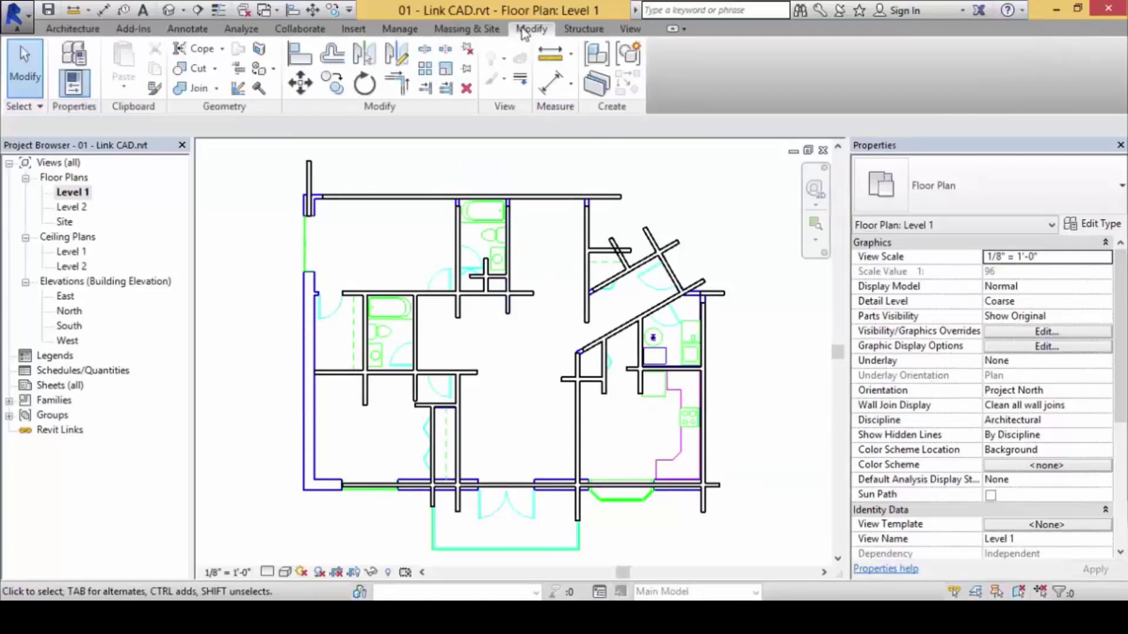
{"action": "left_click", "coordinate": [394, 91]}
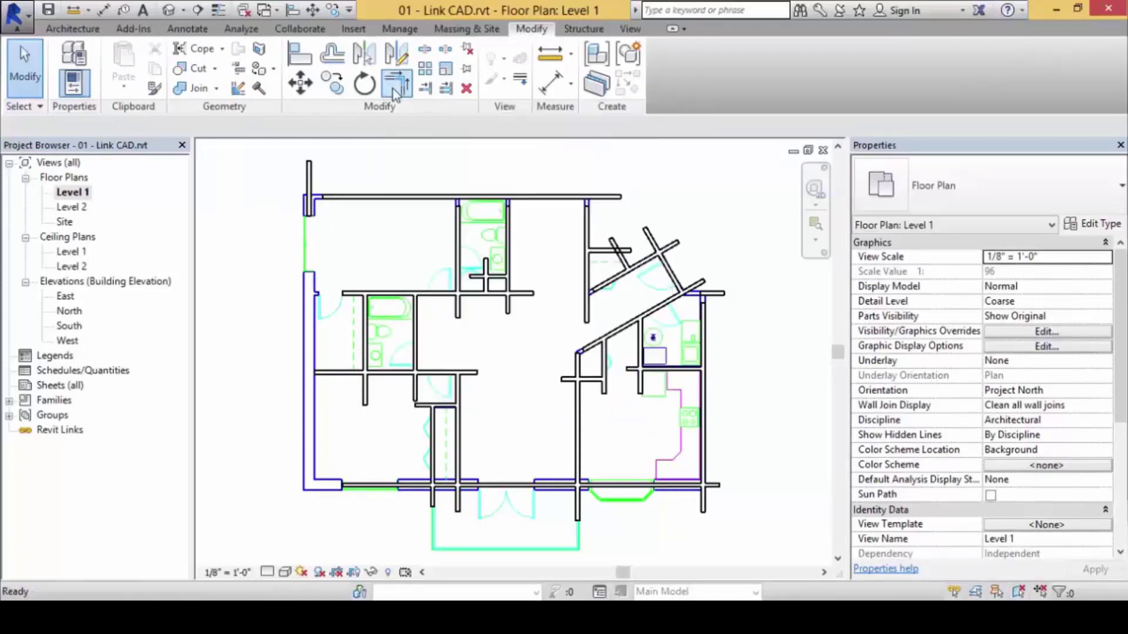
{"action": "left_click", "coordinate": [312, 215]}
{"action": "left_click", "coordinate": [385, 489]}
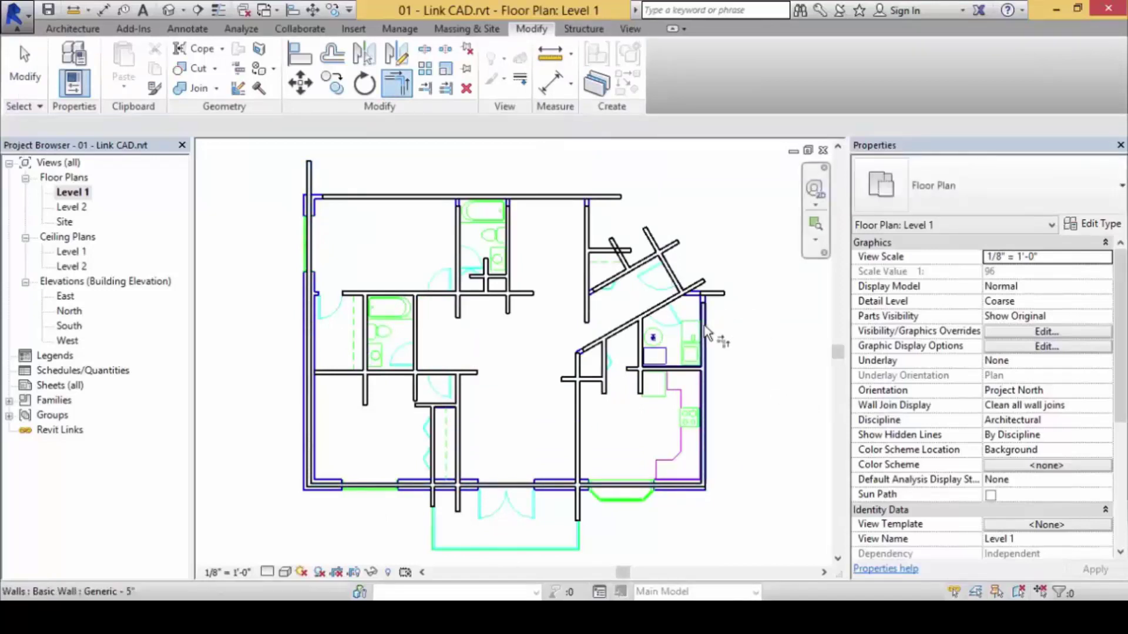
- Trim the short horizontal wall above the laundry into corners with the angled entry wall and the right exterior wall
{"action": "scroll", "coordinate": [702, 302], "scroll_direction": "up", "scroll_amount": 4}
{"action": "left_click", "coordinate": [735, 296]}
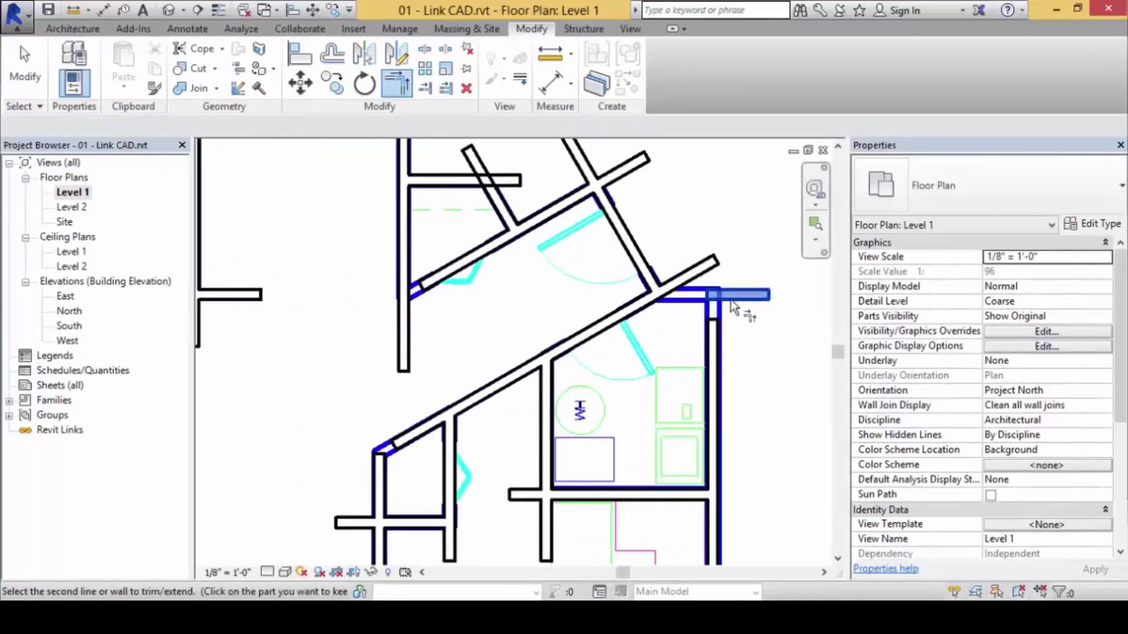
{"action": "left_click", "coordinate": [619, 321]}
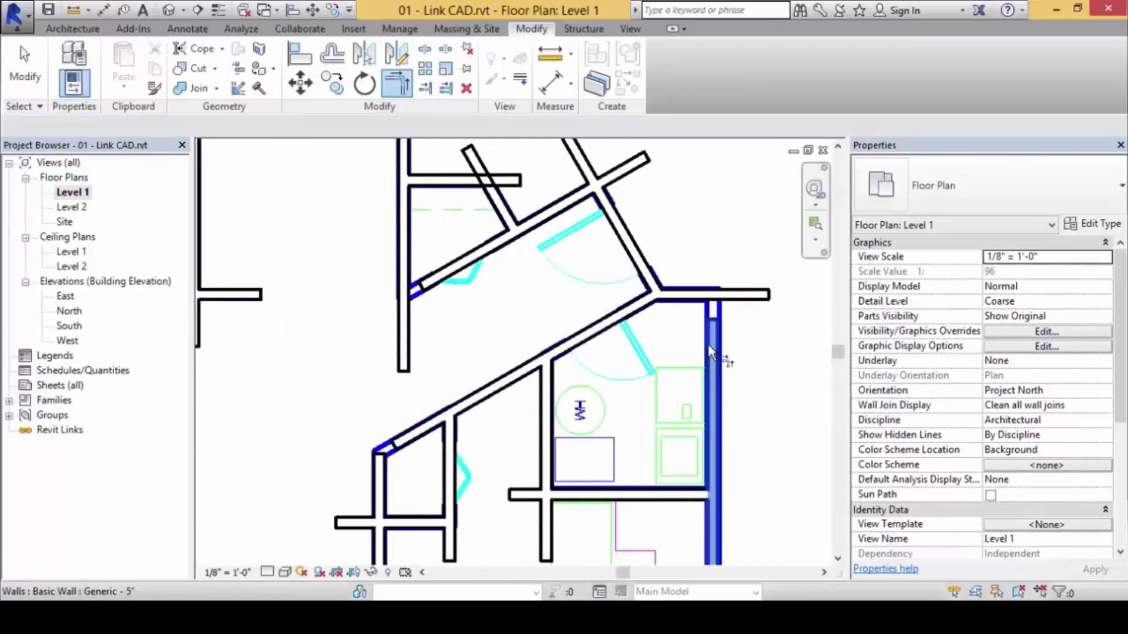
{"action": "left_click", "coordinate": [713, 353]}
{"action": "left_click", "coordinate": [690, 296]}
- Trim the outer entry corner between the two angled walls and the entry closet corner between its angled and horizontal walls
{"action": "scroll", "coordinate": [623, 375], "scroll_direction": "down", "scroll_amount": 2}
{"action": "scroll", "coordinate": [622, 376], "scroll_direction": "down", "scroll_amount": 2}
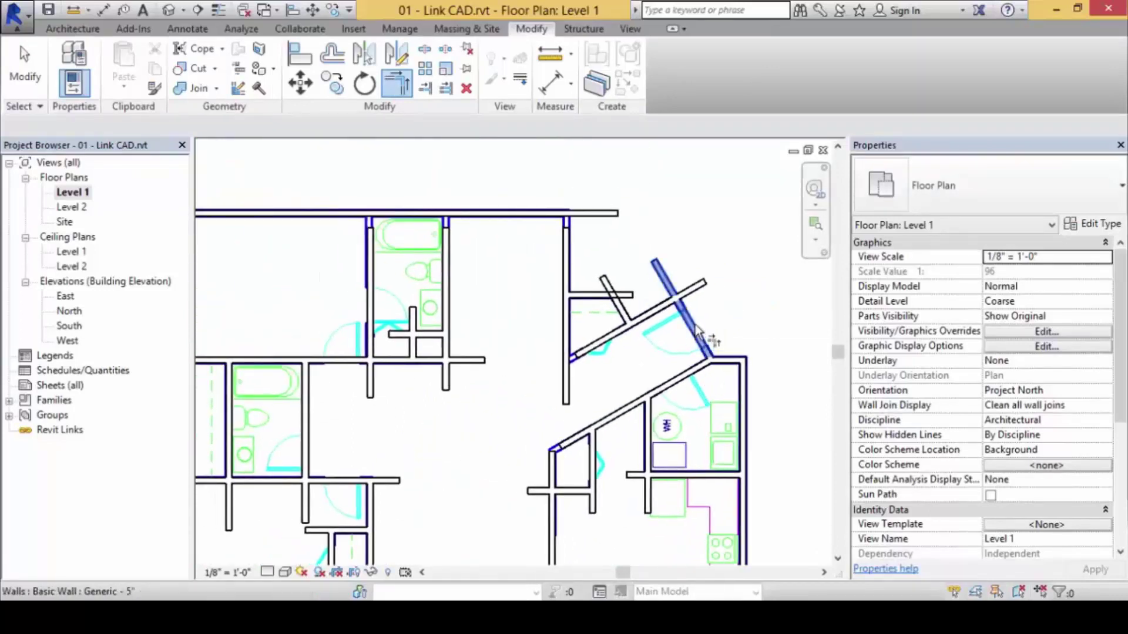
{"action": "left_click", "coordinate": [699, 332]}
{"action": "left_click", "coordinate": [617, 327]}
{"action": "left_click", "coordinate": [614, 320]}
{"action": "left_click", "coordinate": [590, 294]}
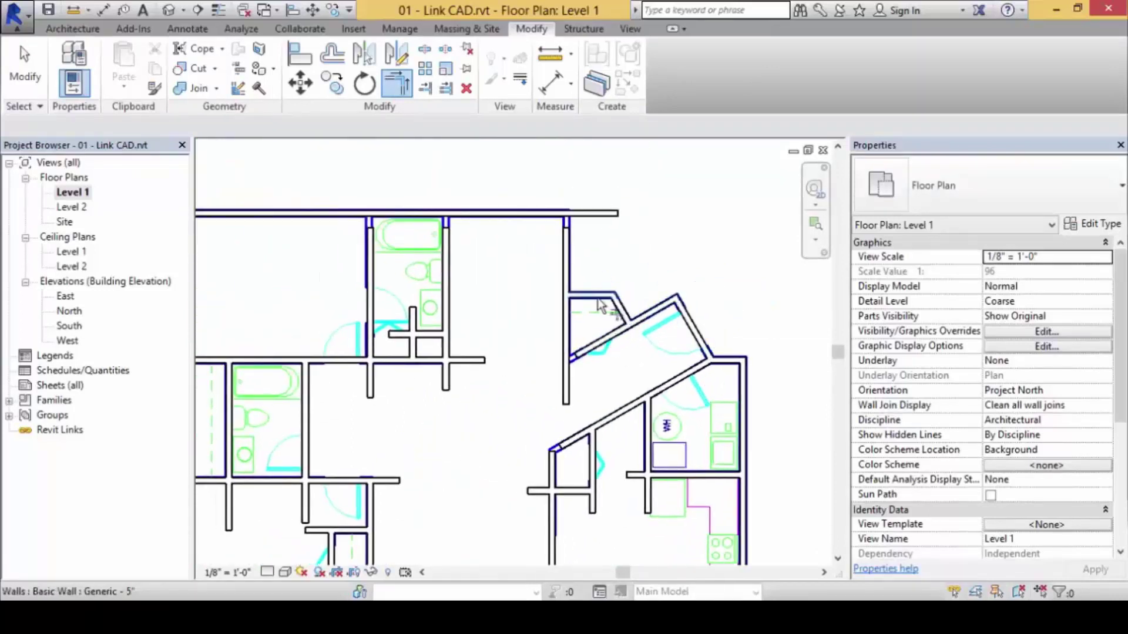
- Trim the upper exterior wall into corners with the vertical wall beside the entry closet and the left exterior wall
{"action": "left_click", "coordinate": [534, 214]}
{"action": "scroll", "coordinate": [471, 304], "scroll_direction": "down", "scroll_amount": 2}
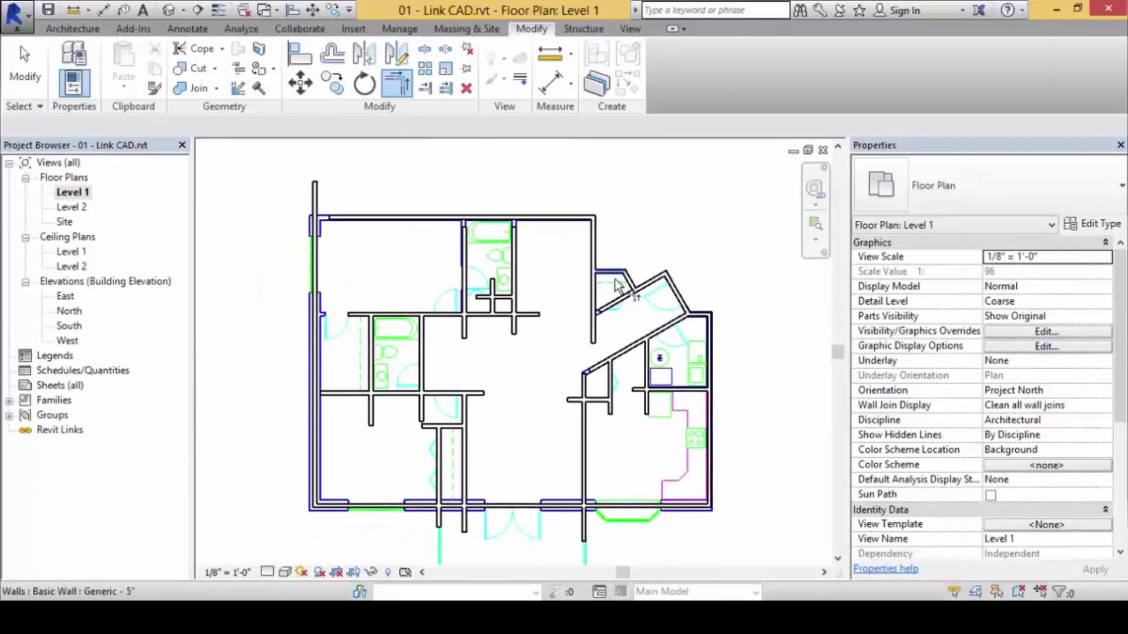
{"action": "left_click", "coordinate": [322, 242]}
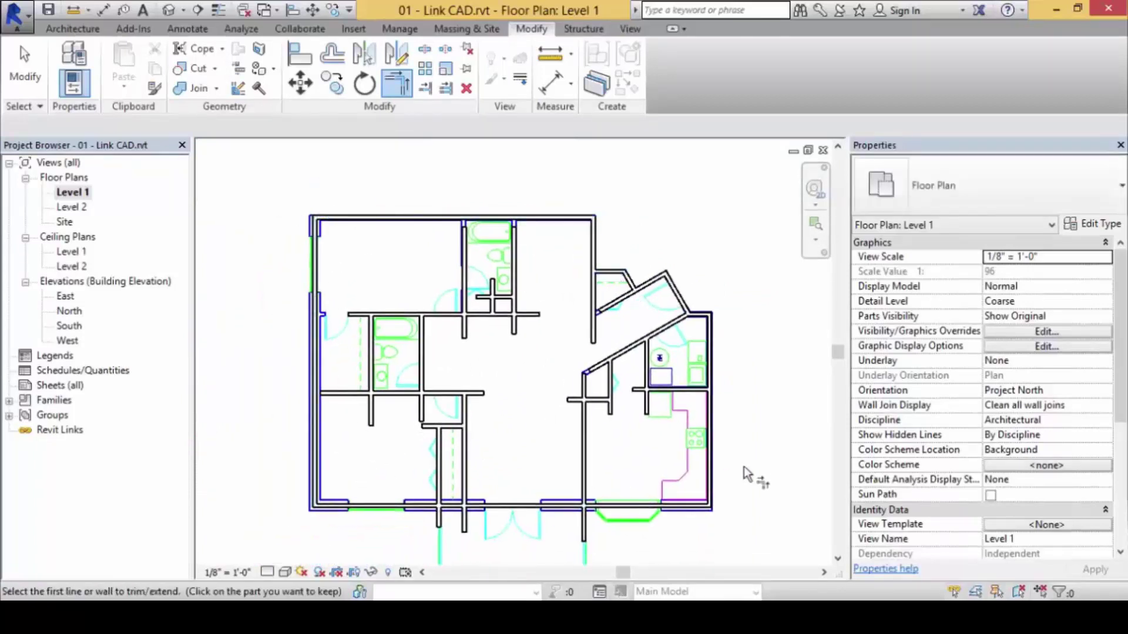
- Trim the bedroom closet's two vertical walls and the kitchen's left wall at the lower exterior wall using Trim/Extend Multiple Elements
{"action": "middle_click_drag", "start_coordinate": [793, 484], "coordinate": [783, 472]}
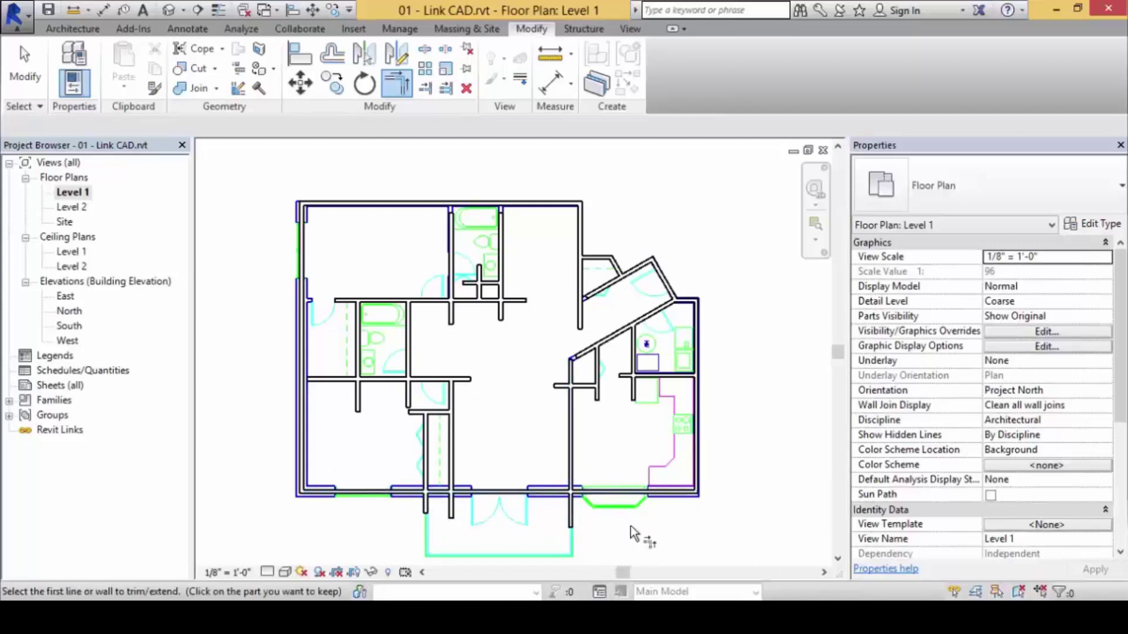
{"action": "left_click", "coordinate": [446, 88]}
{"action": "left_click", "coordinate": [361, 493]}
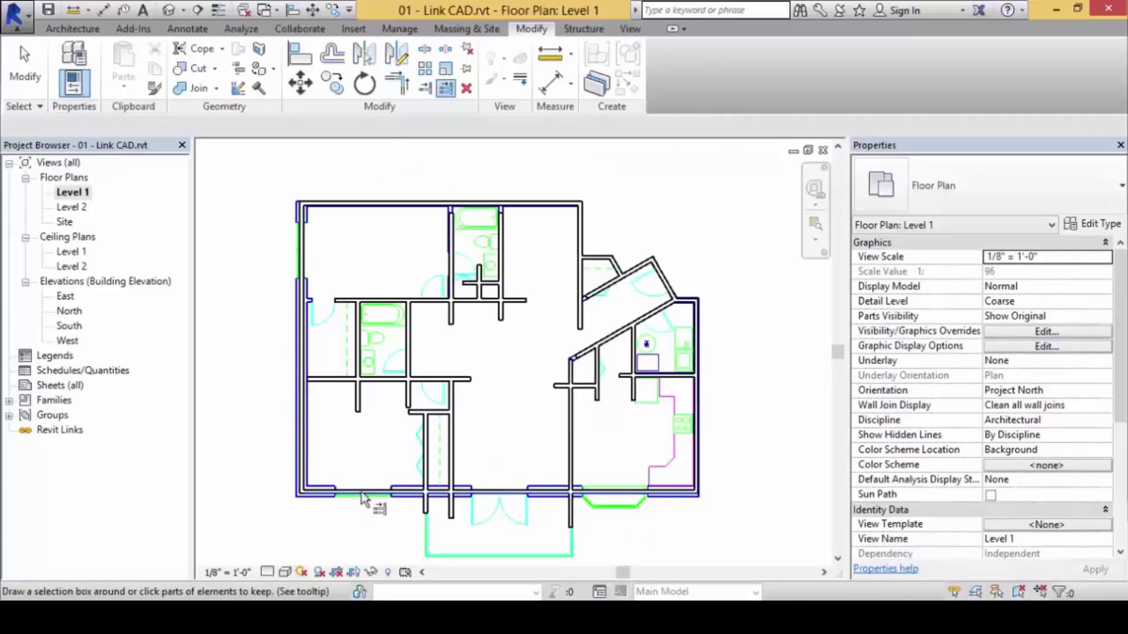
{"action": "left_click", "coordinate": [428, 464]}
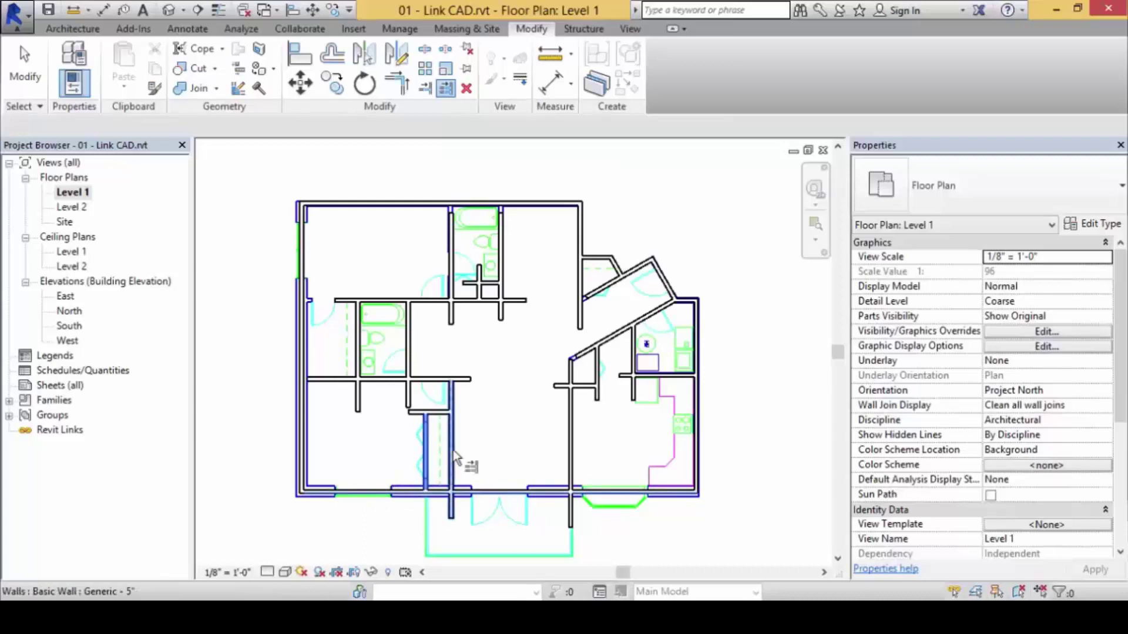
{"action": "left_click", "coordinate": [453, 450]}
{"action": "left_click", "coordinate": [571, 452]}
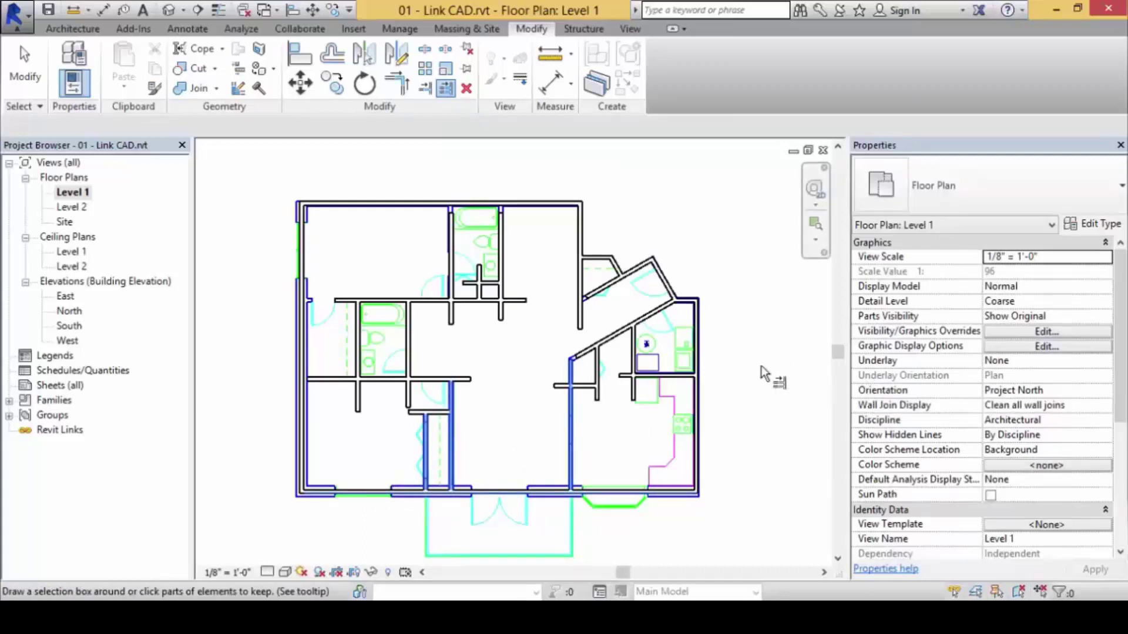
- Undo the trims of the three interior walls at the lower exterior wall and leave the trim command
{"action": "key", "text": "ctrl+z"}
{"action": "key", "text": "ctrl+z"}
{"action": "key", "text": "ctrl+z"}
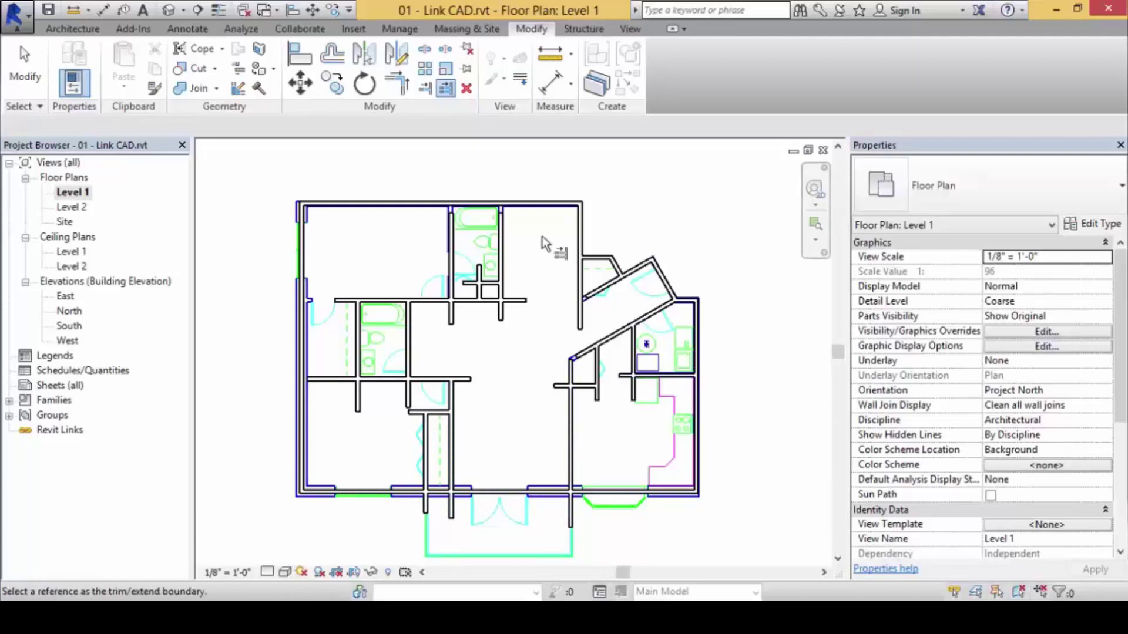
{"action": "key", "text": "Escape"}
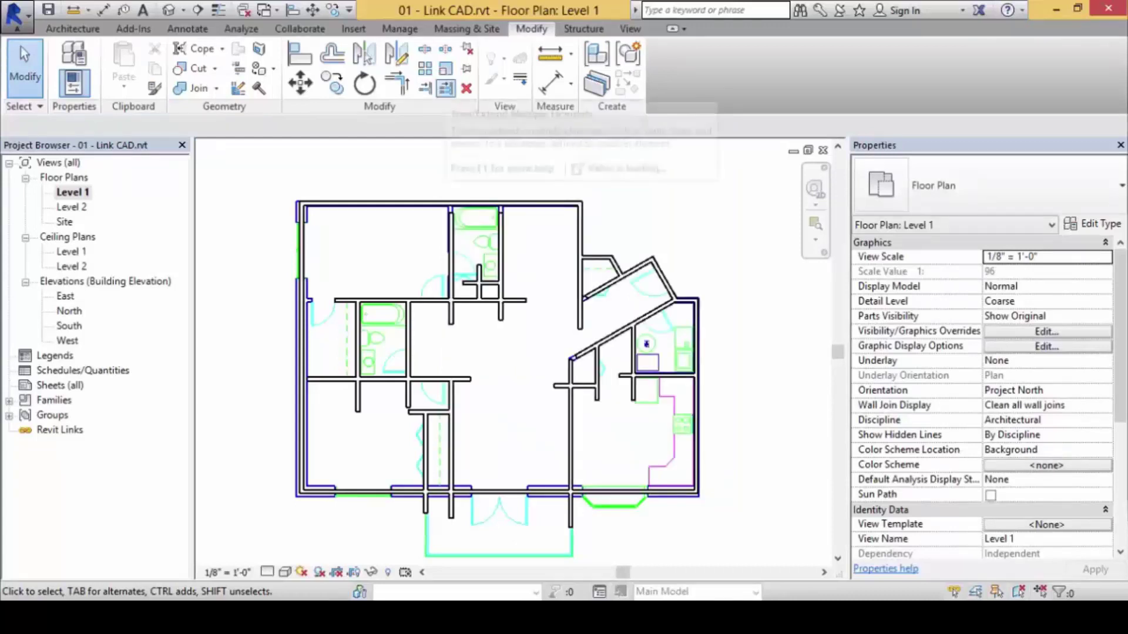
- Start Trim/Extend Multiple Elements with the lower exterior wall as the trim boundary
{"action": "left_click", "coordinate": [447, 91]}
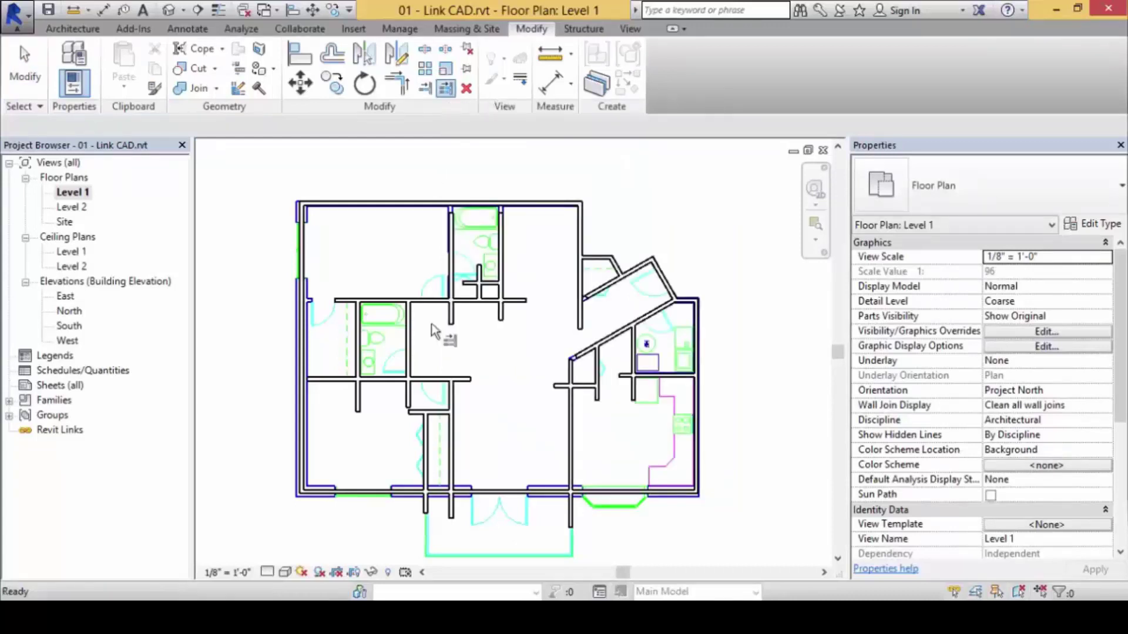
{"action": "left_click", "coordinate": [368, 491]}
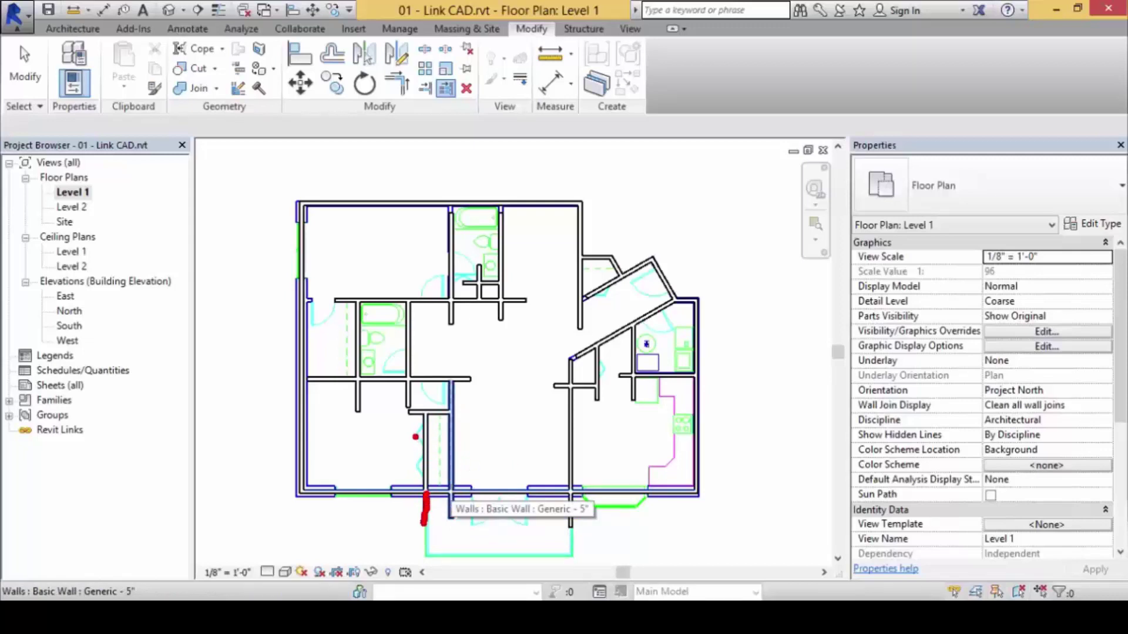
{"action": "left_click_drag", "start_coordinate": [415, 437], "coordinate": [449, 462]}
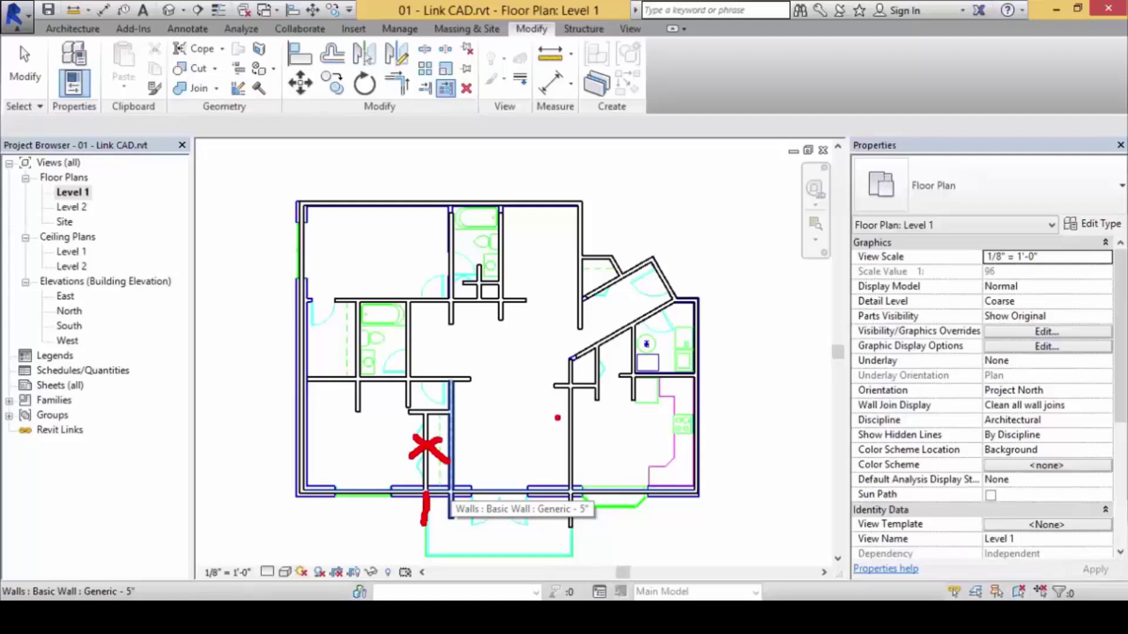
{"action": "mouse_move", "coordinate": [571, 367]}
{"action": "left_mouse_down"}
{"action": "mouse_move", "coordinate": [564, 484]}
{"action": "mouse_move", "coordinate": [585, 522]}
{"action": "left_mouse_up"}
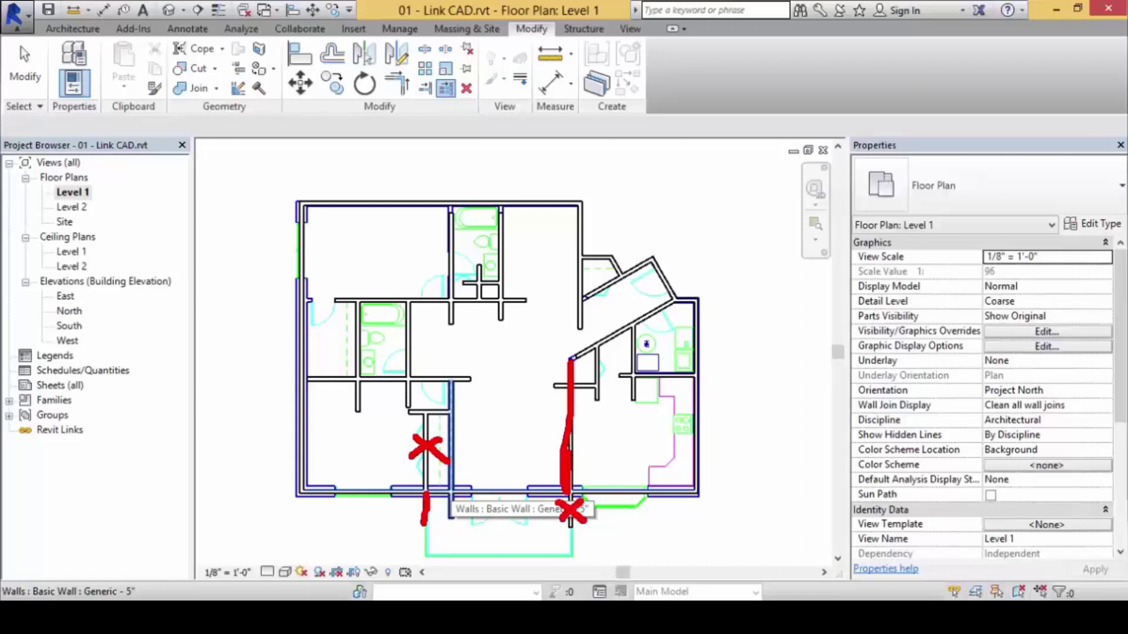
{"action": "key", "text": "Escape"}
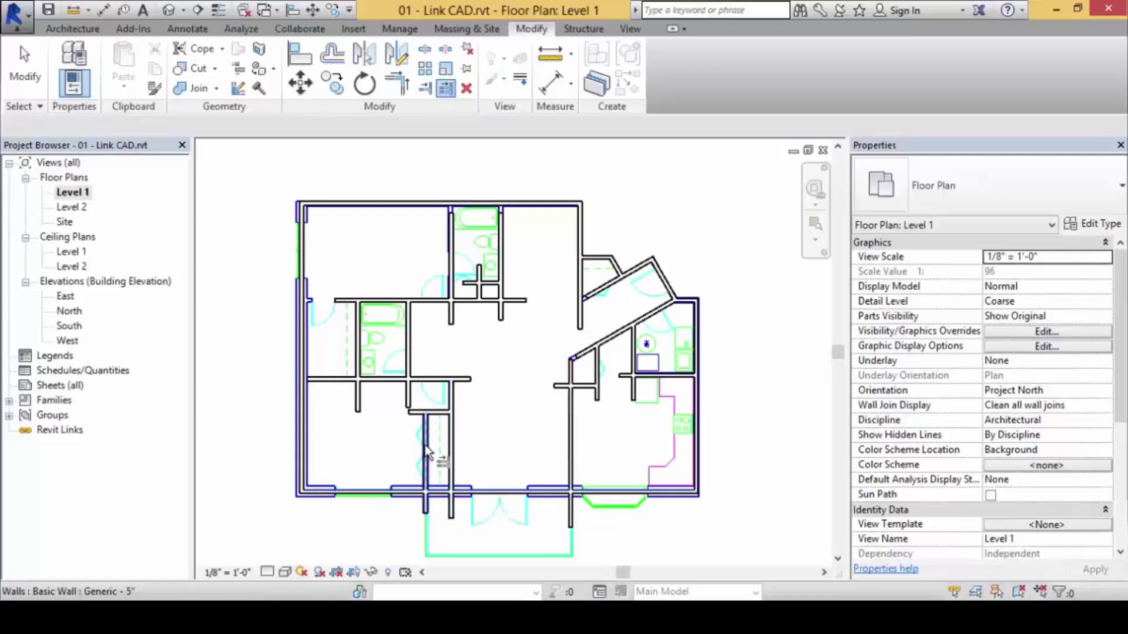
- Trim off the parts of the bedroom closet's two vertical walls and the kitchen's left wall that extend below the boundary
{"action": "left_click", "coordinate": [431, 490]}
{"action": "left_click", "coordinate": [451, 458]}
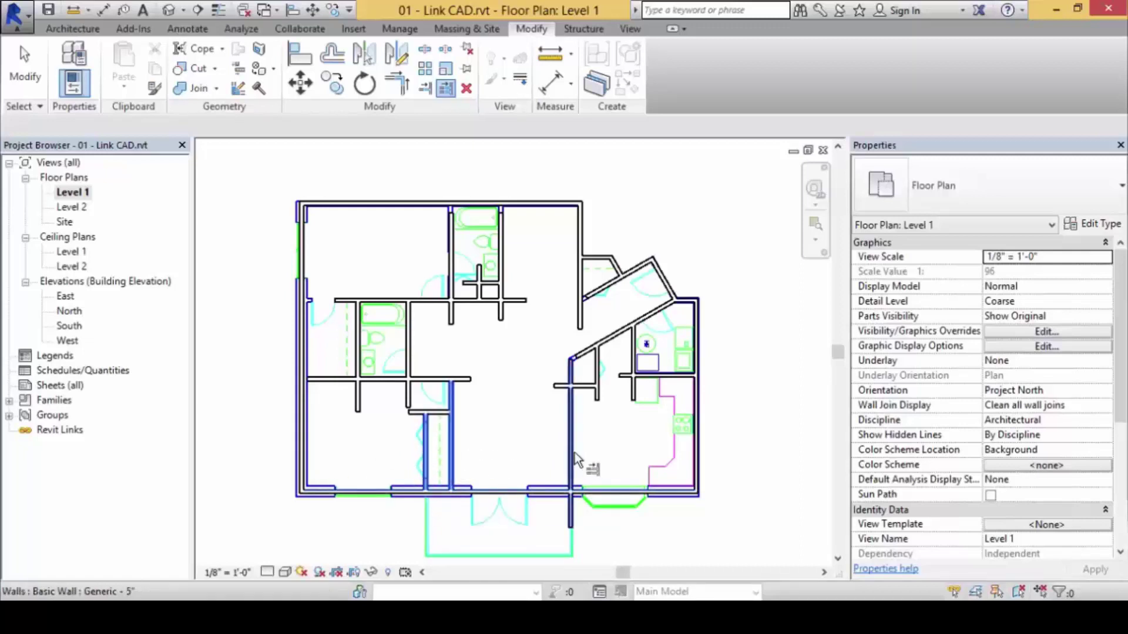
{"action": "left_click", "coordinate": [571, 452]}
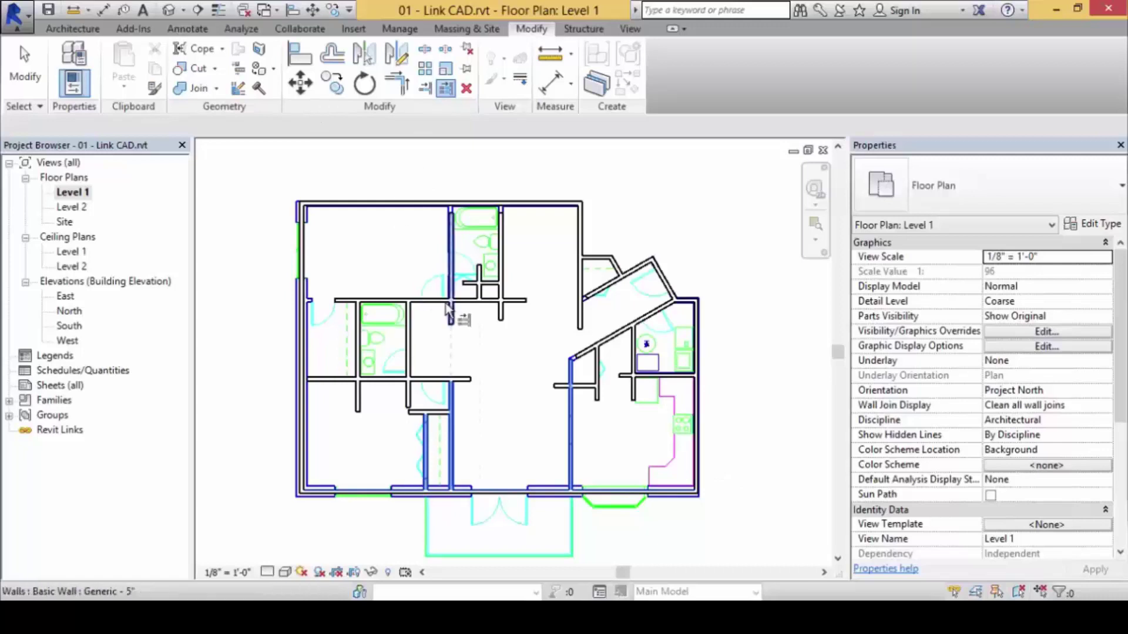
{"action": "key", "text": "Escape"}
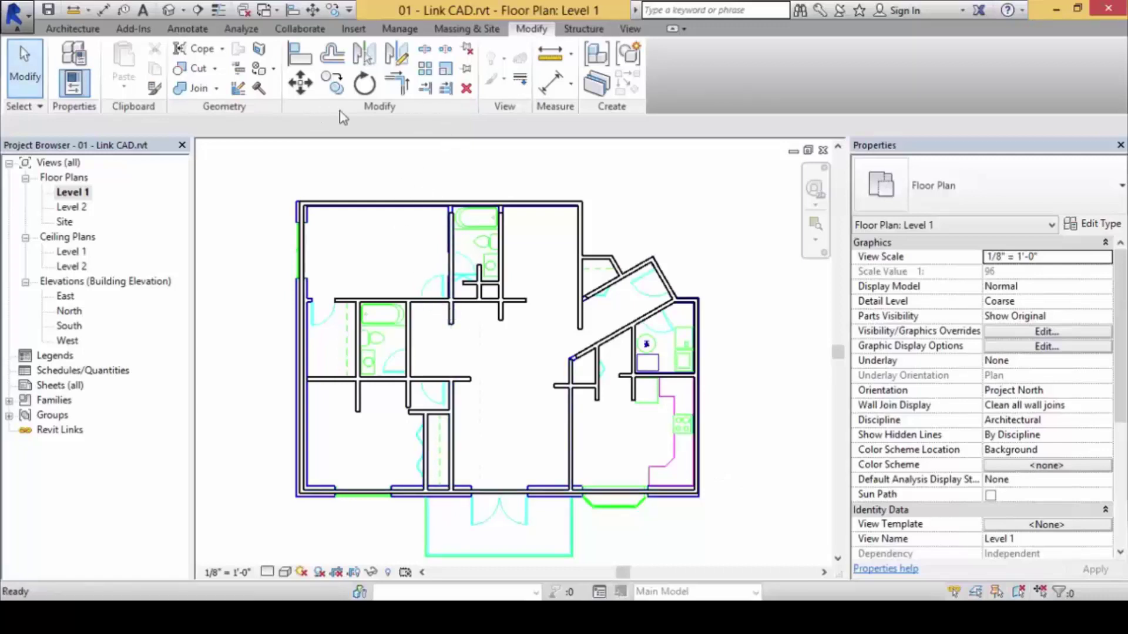
- Trim the upper bathroom's two vertical walls at the horizontal wall below it using Trim/Extend Multiple Elements
{"action": "left_click", "coordinate": [446, 88]}
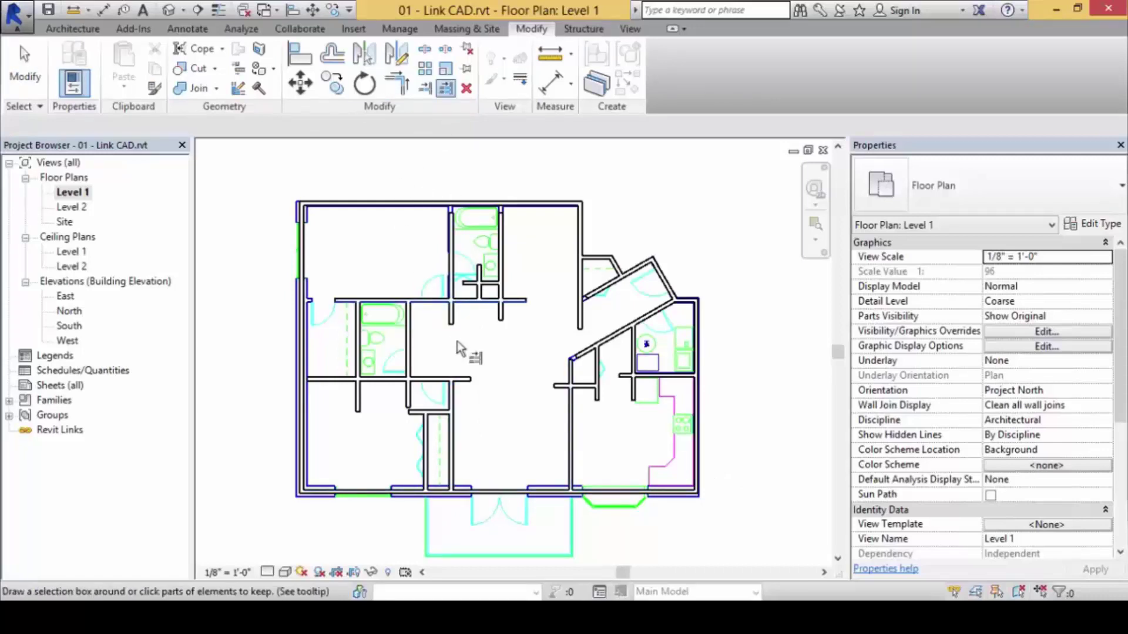
{"action": "left_click", "coordinate": [453, 272]}
{"action": "left_click", "coordinate": [501, 276]}
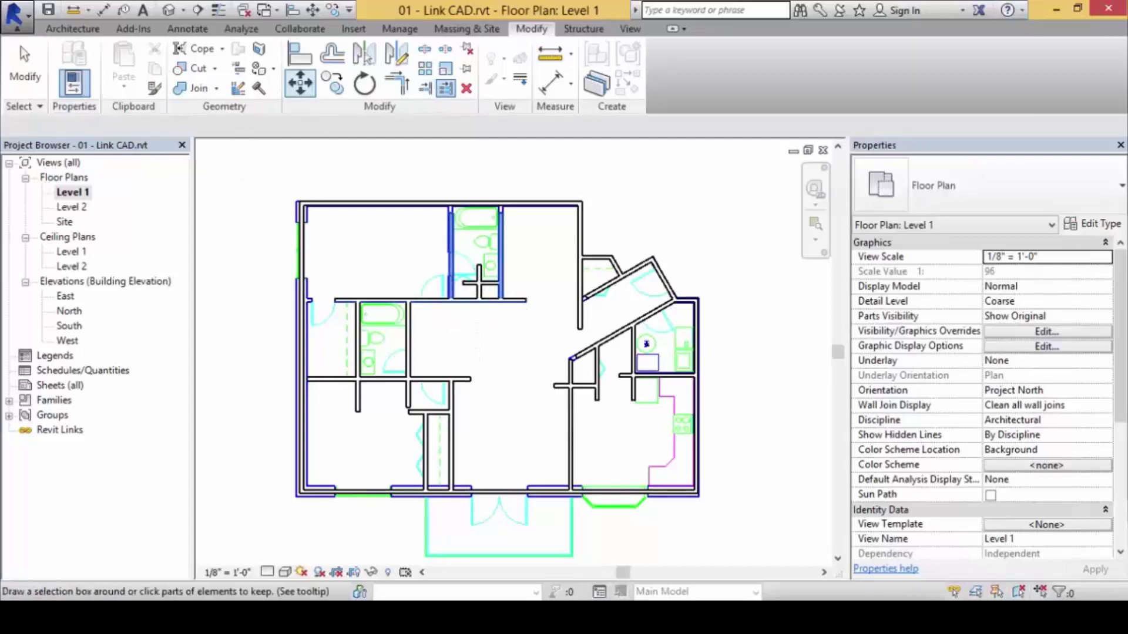
{"action": "left_click", "coordinate": [24, 64]}
{"action": "left_click", "coordinate": [445, 88]}
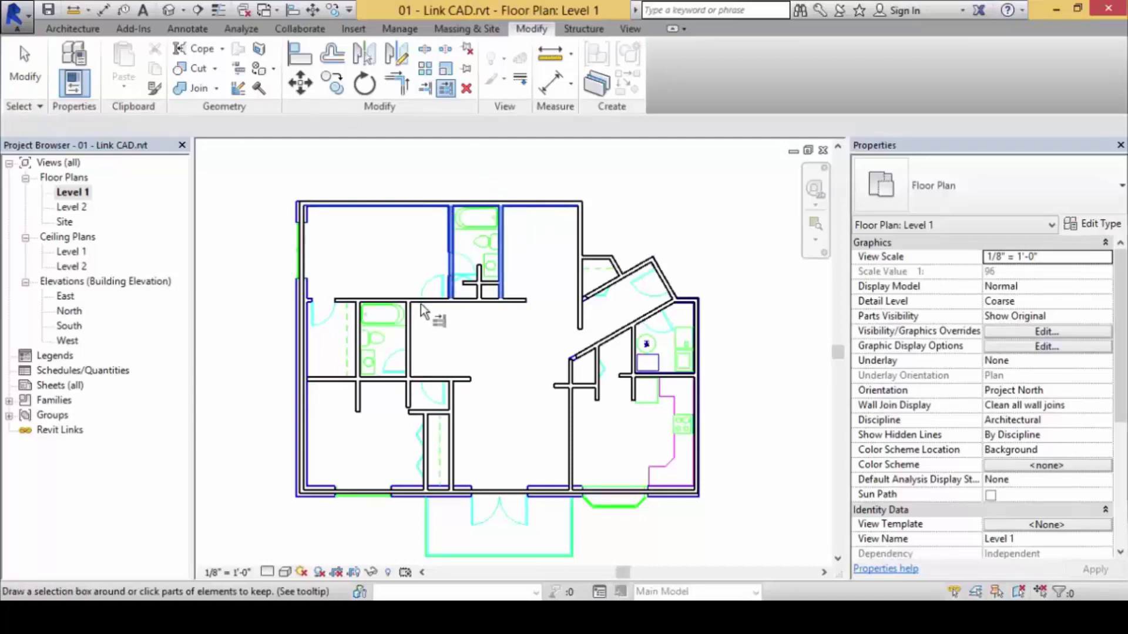
{"action": "scroll", "coordinate": [481, 318], "scroll_direction": "up", "scroll_amount": 3}
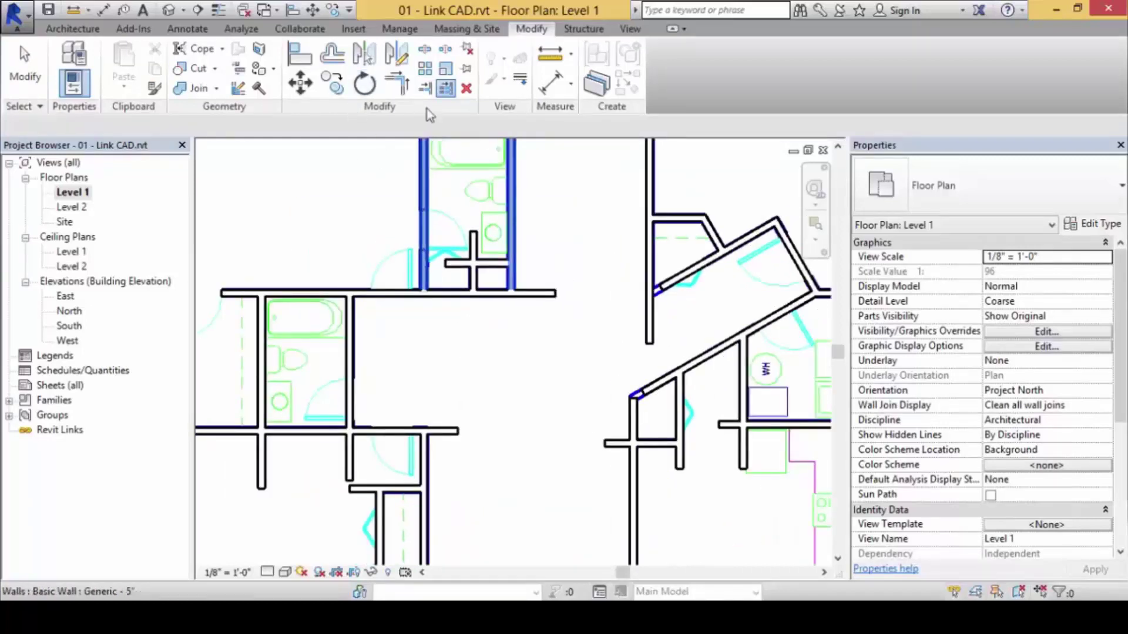
- Trim the upper bathroom's right wall and lower horizontal wall to a corner, and clean up the small closet's overlapping corner
{"action": "left_click", "coordinate": [404, 91]}
{"action": "left_click", "coordinate": [497, 292]}
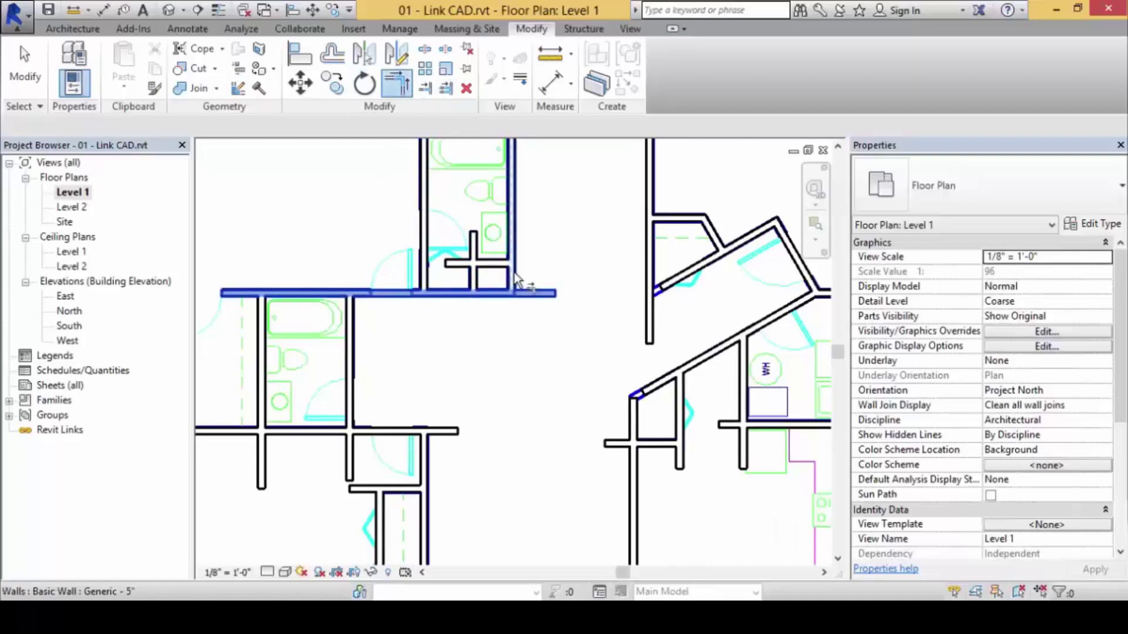
{"action": "left_click", "coordinate": [511, 283]}
- Trim the lower bedroom's upper wall and the bedroom closet's right wall to a corner
{"action": "scroll", "coordinate": [496, 333], "scroll_direction": "down", "scroll_amount": 4}
{"action": "scroll", "coordinate": [499, 333], "scroll_direction": "up", "scroll_amount": 5}
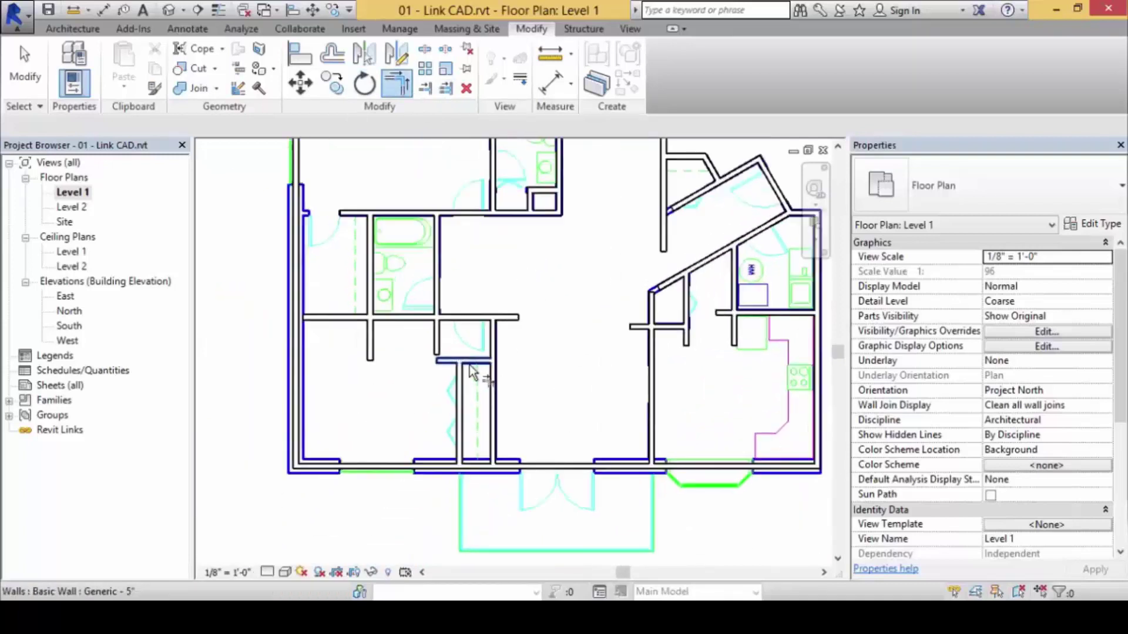
{"action": "left_click", "coordinate": [500, 333]}
{"action": "left_click", "coordinate": [470, 310]}
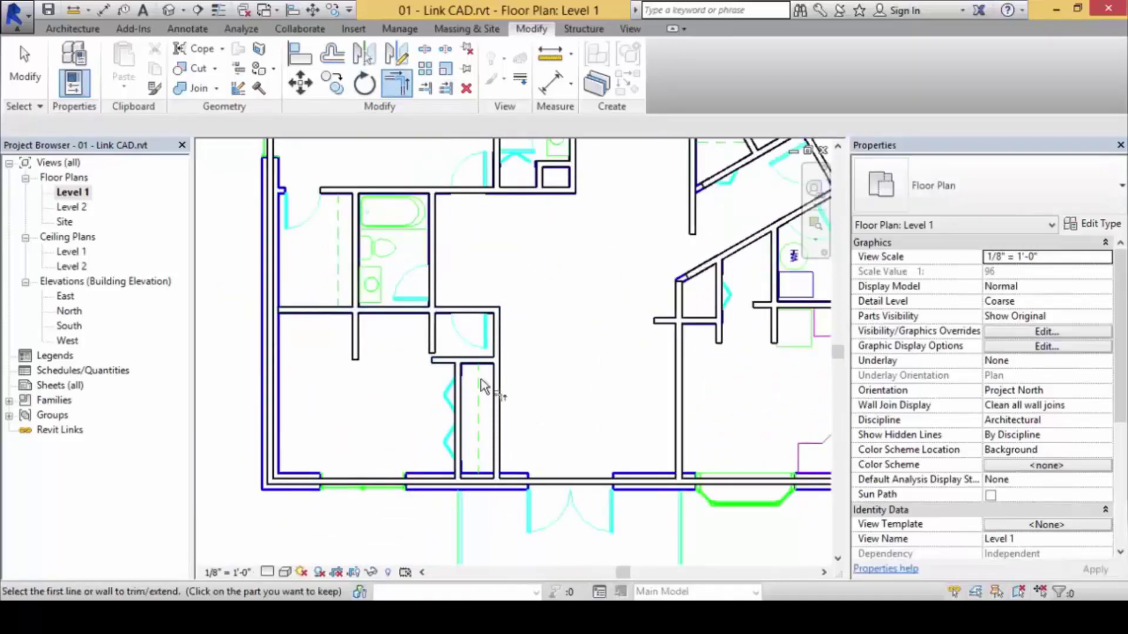
- Trim the lower bathroom's two vertical walls at the lower bedroom's upper wall using Trim/Extend Multiple Elements
{"action": "left_click", "coordinate": [445, 88]}
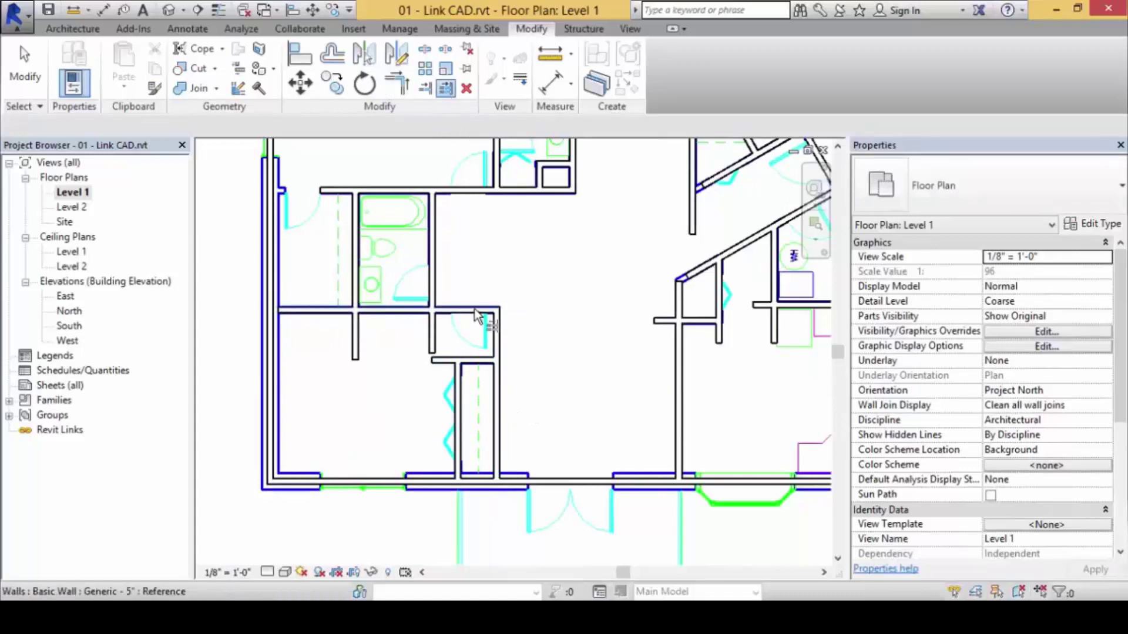
{"action": "left_click", "coordinate": [479, 311]}
{"action": "left_click", "coordinate": [433, 253]}
{"action": "left_click", "coordinate": [355, 253]}
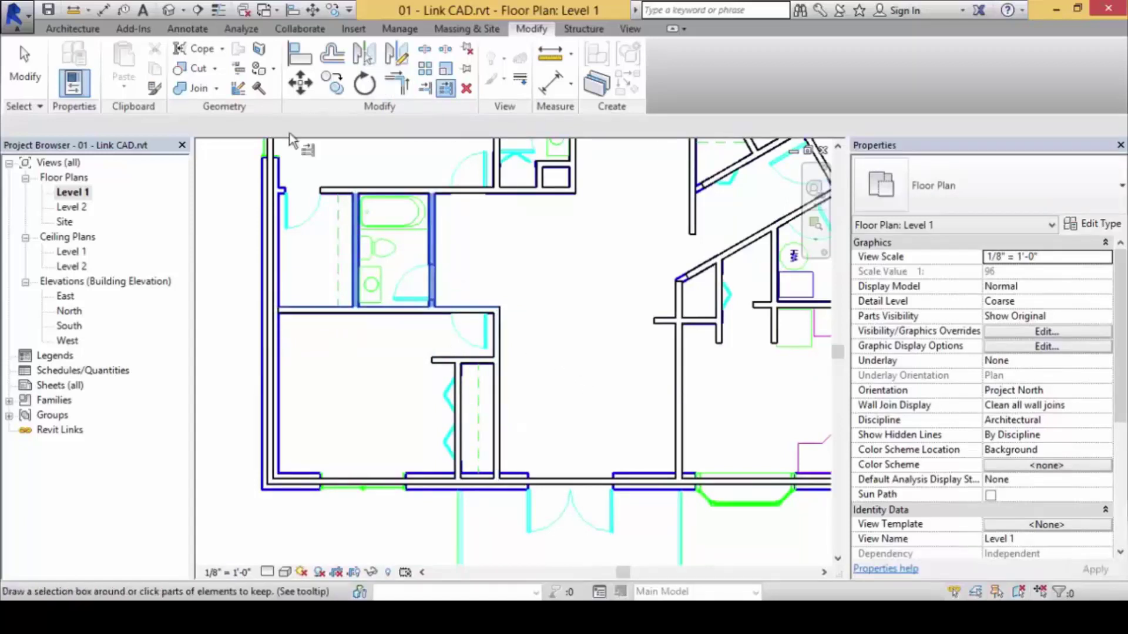
- Trim the bedroom closet's upper wall and left wall to a corner
{"action": "left_click", "coordinate": [397, 84]}
{"action": "left_click", "coordinate": [469, 365]}
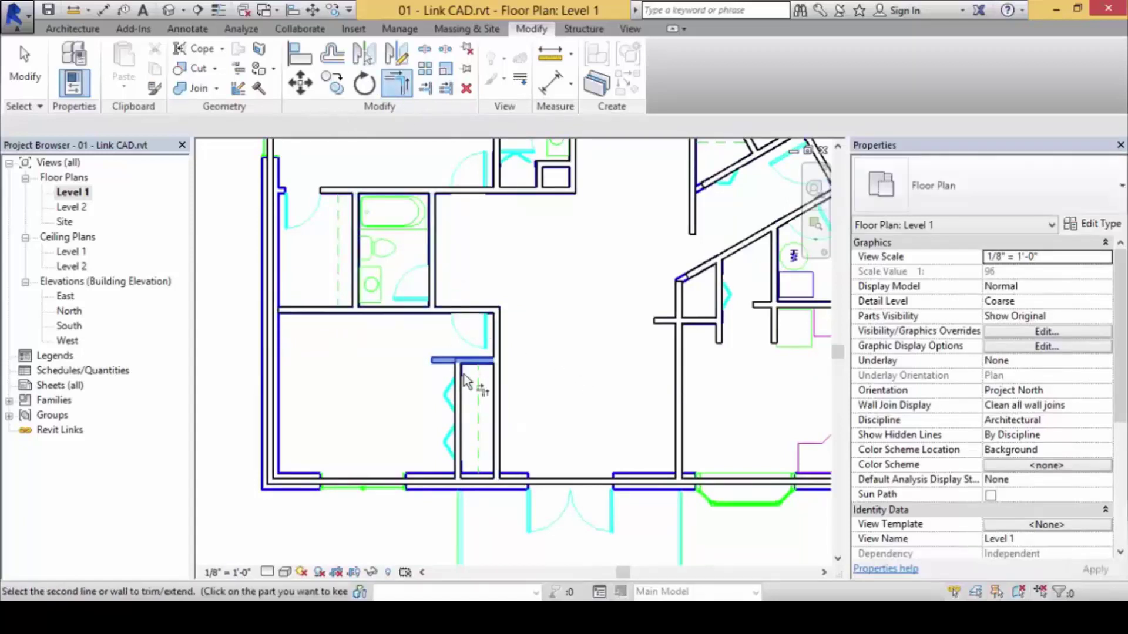
{"action": "left_click", "coordinate": [464, 383]}
- Trim the overlapping ends of the kitchen closet's lower wall and right wall so the small closet closes cleanly
{"action": "scroll", "coordinate": [529, 364], "scroll_direction": "down", "scroll_amount": 4}
{"action": "scroll", "coordinate": [587, 400], "scroll_direction": "up", "scroll_amount": 4}
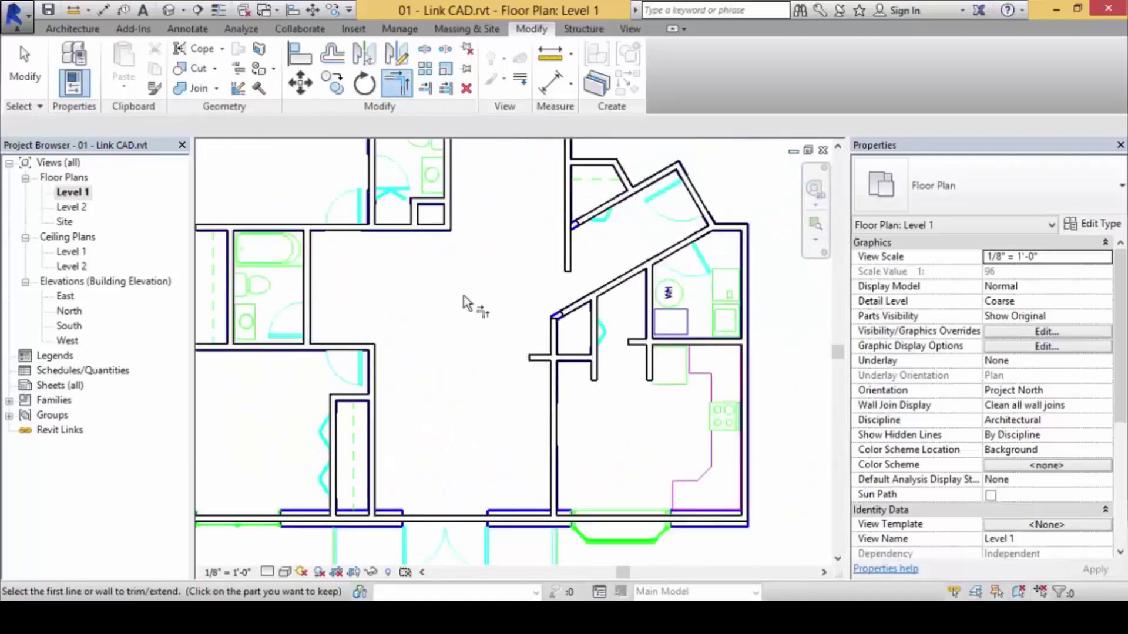
{"action": "left_click", "coordinate": [445, 88]}
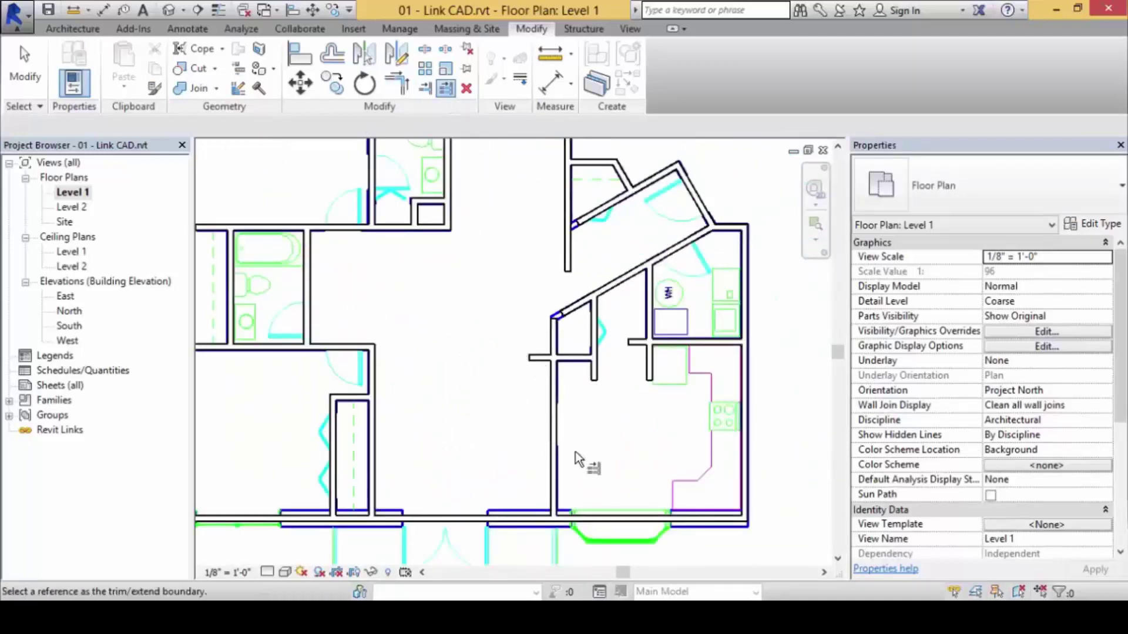
{"action": "left_click", "coordinate": [574, 358]}
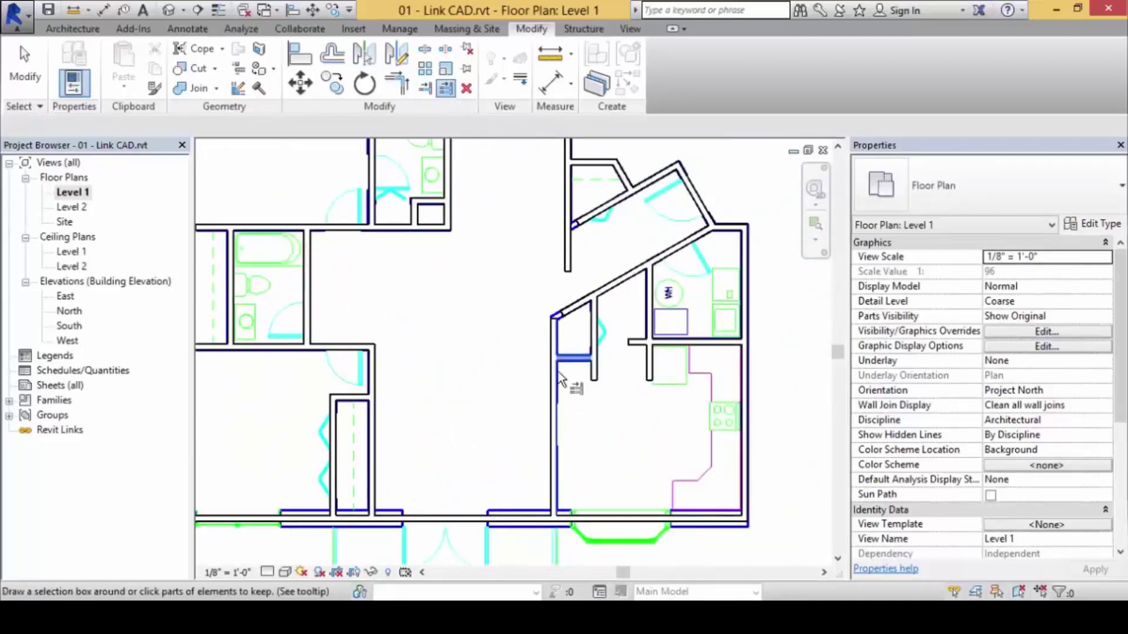
{"action": "left_click", "coordinate": [594, 350]}
- Trim the water heater room's lower wall and left wall to a corner
{"action": "left_click", "coordinate": [397, 89]}
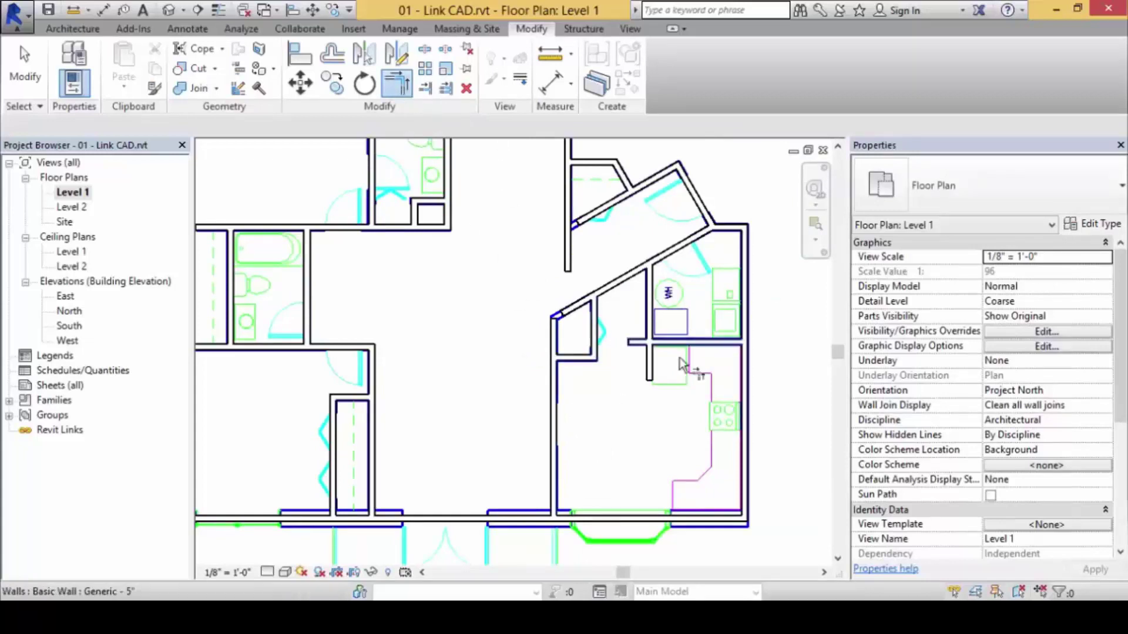
{"action": "left_click", "coordinate": [690, 343]}
{"action": "left_click", "coordinate": [649, 302]}
- Trim the entry's two diagonal walls to corners with the kitchen's left wall and the vertical exterior wall above the entry
{"action": "scroll", "coordinate": [590, 361], "scroll_direction": "down", "scroll_amount": 3}
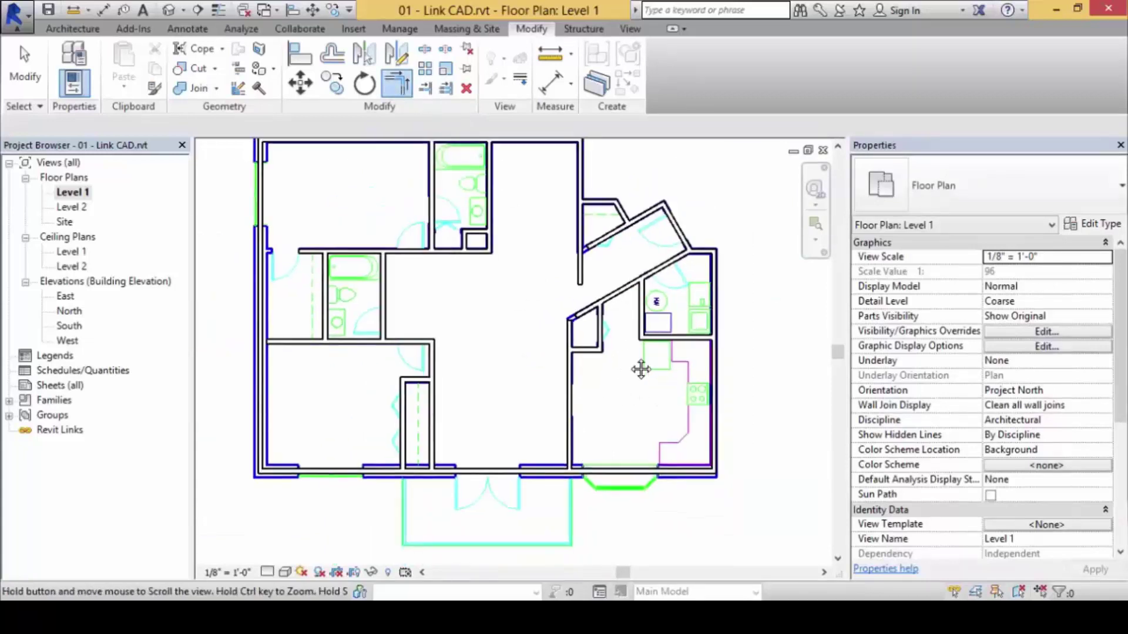
{"action": "scroll", "coordinate": [639, 367], "scroll_direction": "up", "scroll_amount": 4}
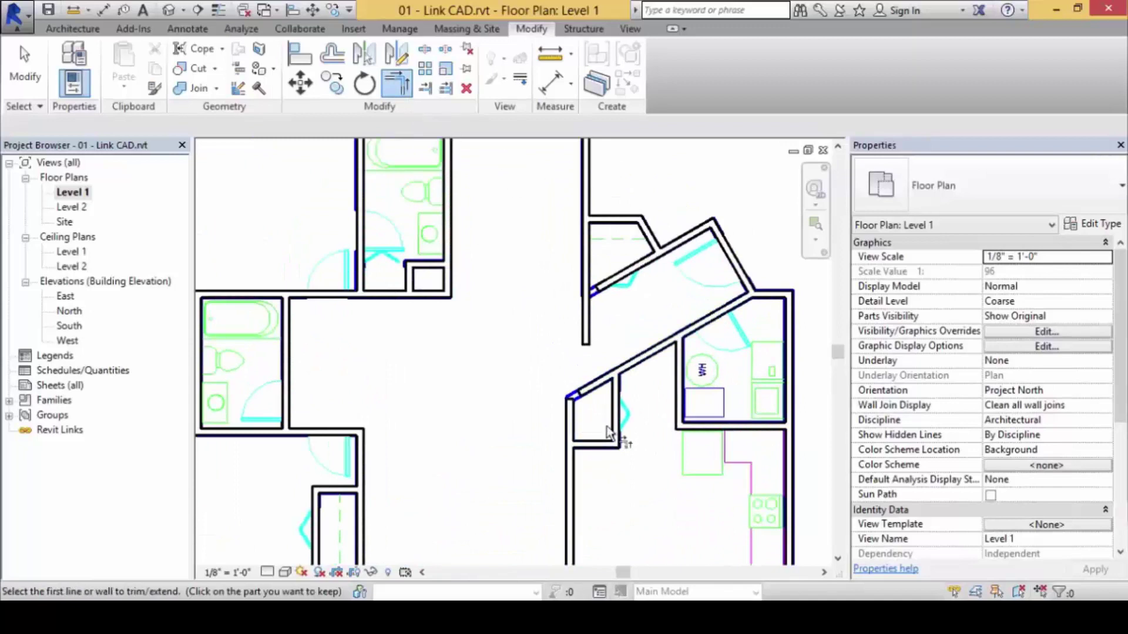
{"action": "left_click", "coordinate": [614, 374]}
{"action": "left_click", "coordinate": [570, 422]}
{"action": "left_click", "coordinate": [631, 288]}
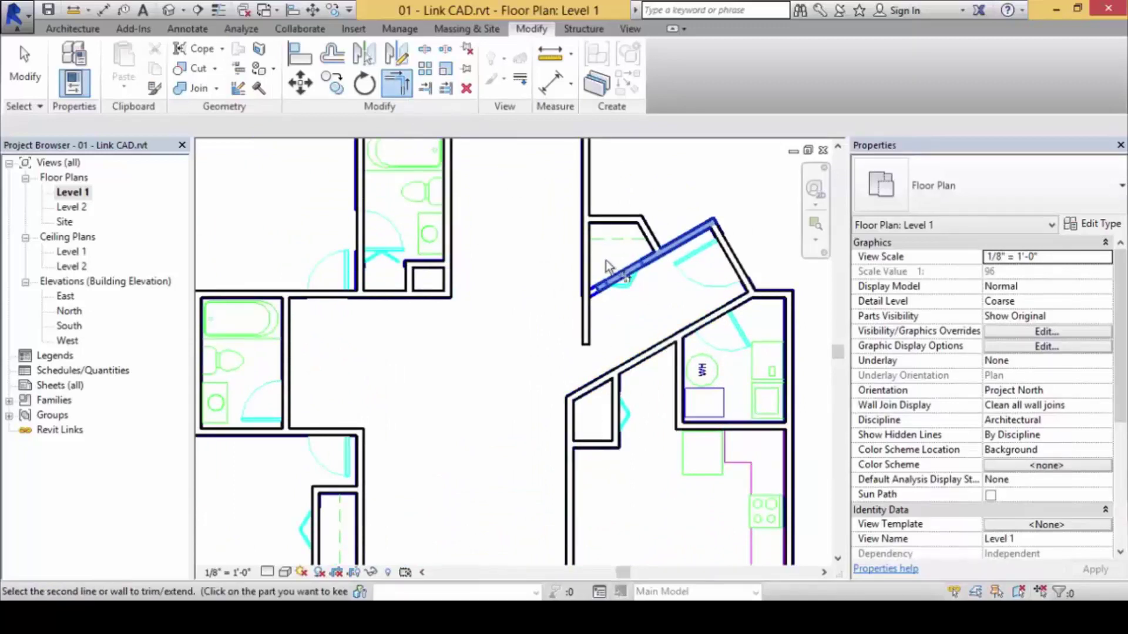
{"action": "left_click", "coordinate": [589, 264]}
- Extend the horizontal wall below the upper-left bedroom to the left exterior wall and leave the trim command
{"action": "scroll", "coordinate": [642, 372], "scroll_direction": "down", "scroll_amount": 3}
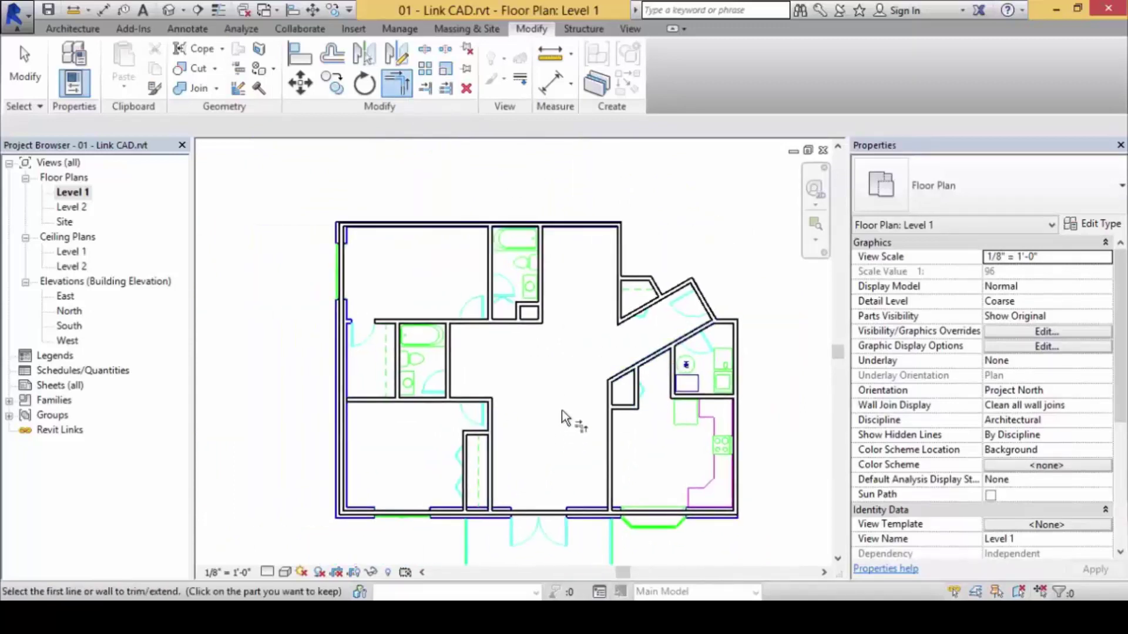
{"action": "left_click", "coordinate": [398, 361]}
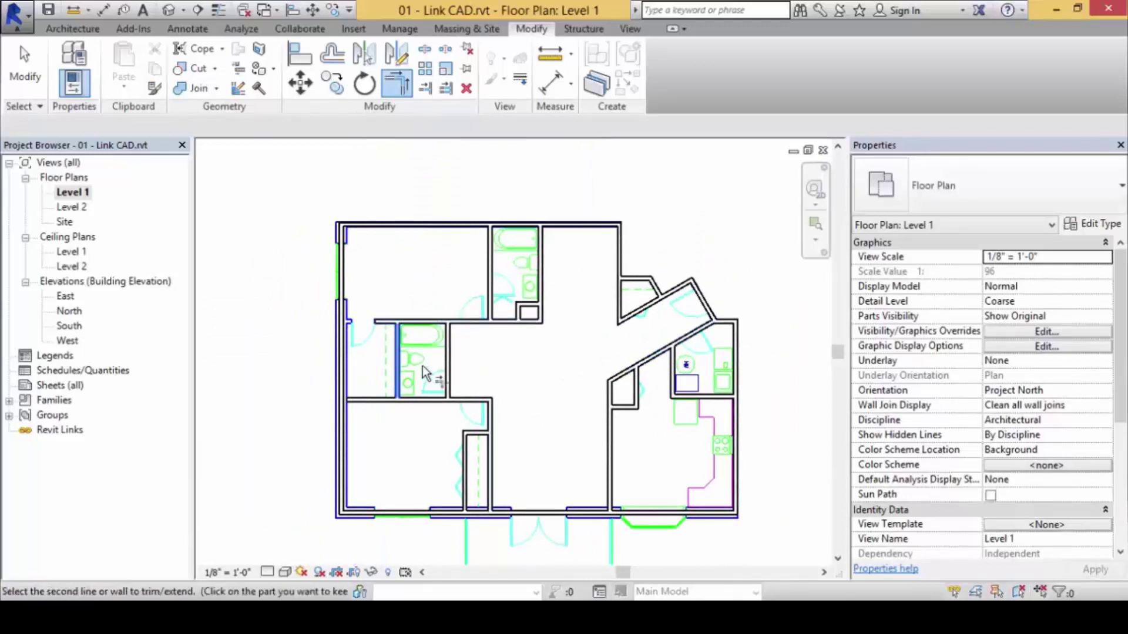
{"action": "left_click", "coordinate": [446, 88]}
{"action": "left_click", "coordinate": [389, 322]}
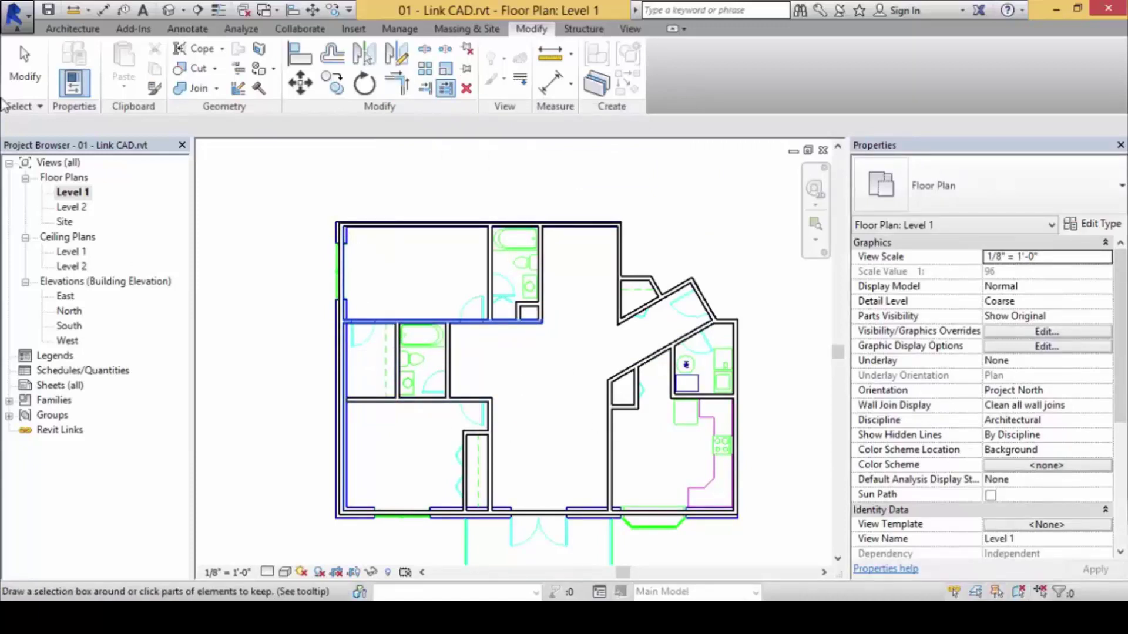
{"action": "left_click", "coordinate": [25, 66]}
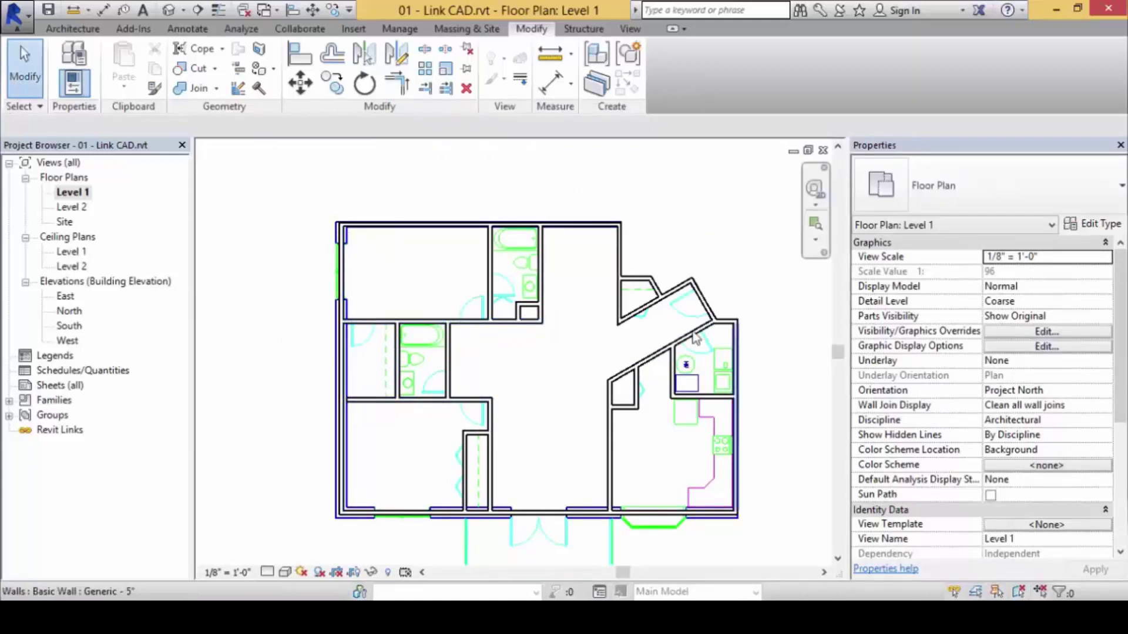
{"action": "scroll", "coordinate": [517, 252], "scroll_direction": "down", "scroll_amount": 2}
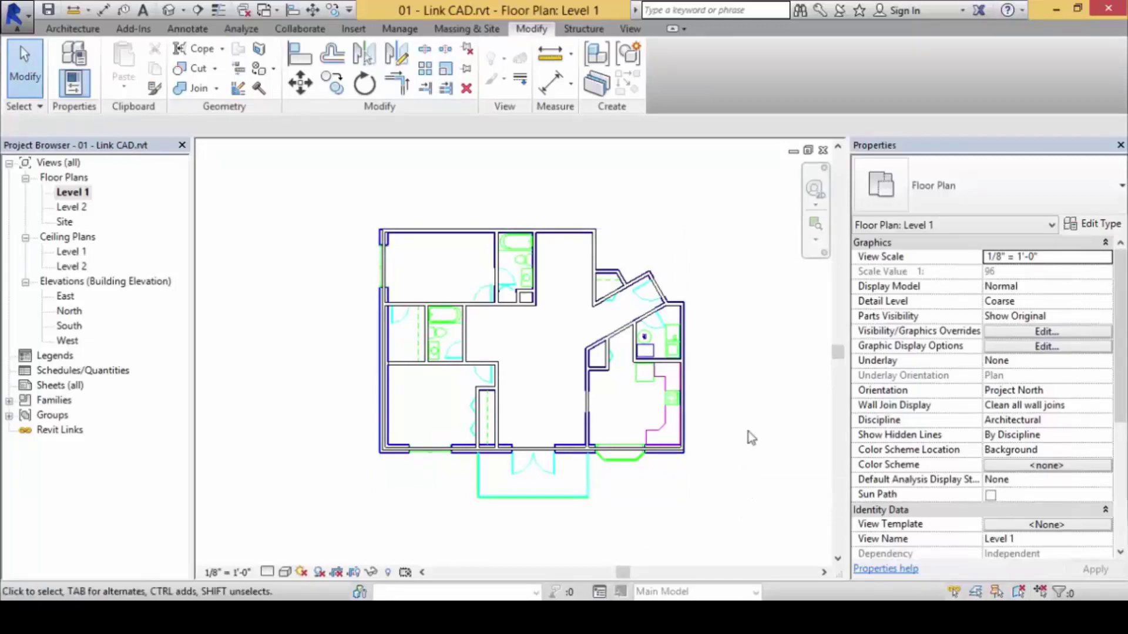
{"action": "scroll", "coordinate": [541, 373], "scroll_direction": "up", "scroll_amount": 2}
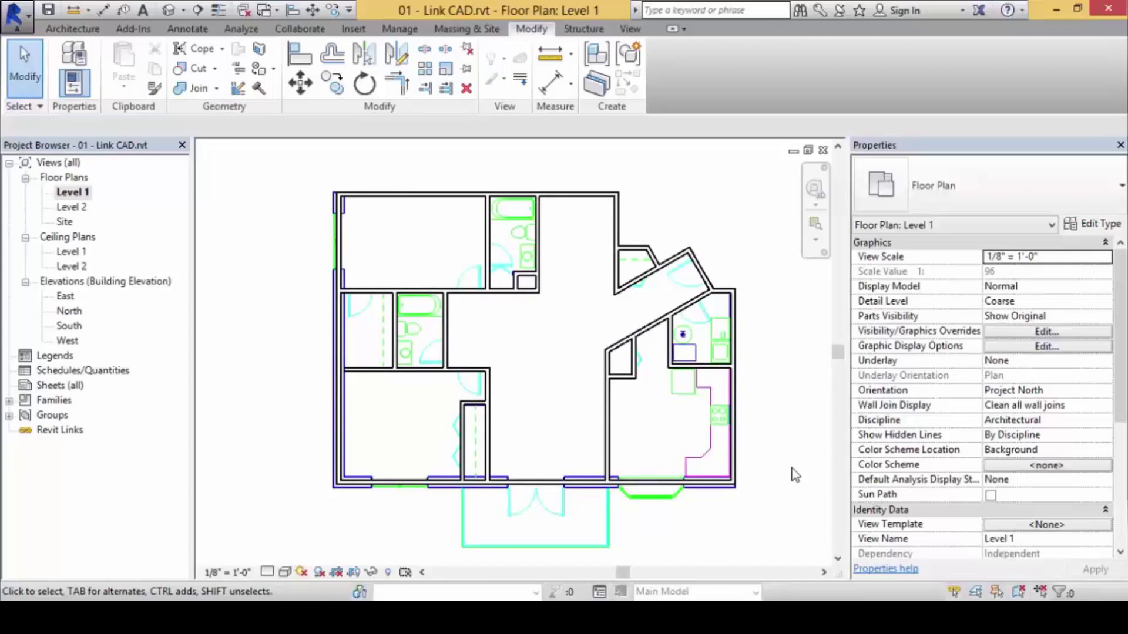
{"action": "left_click", "coordinate": [610, 510]}
{"action": "left_click", "coordinate": [255, 391]}
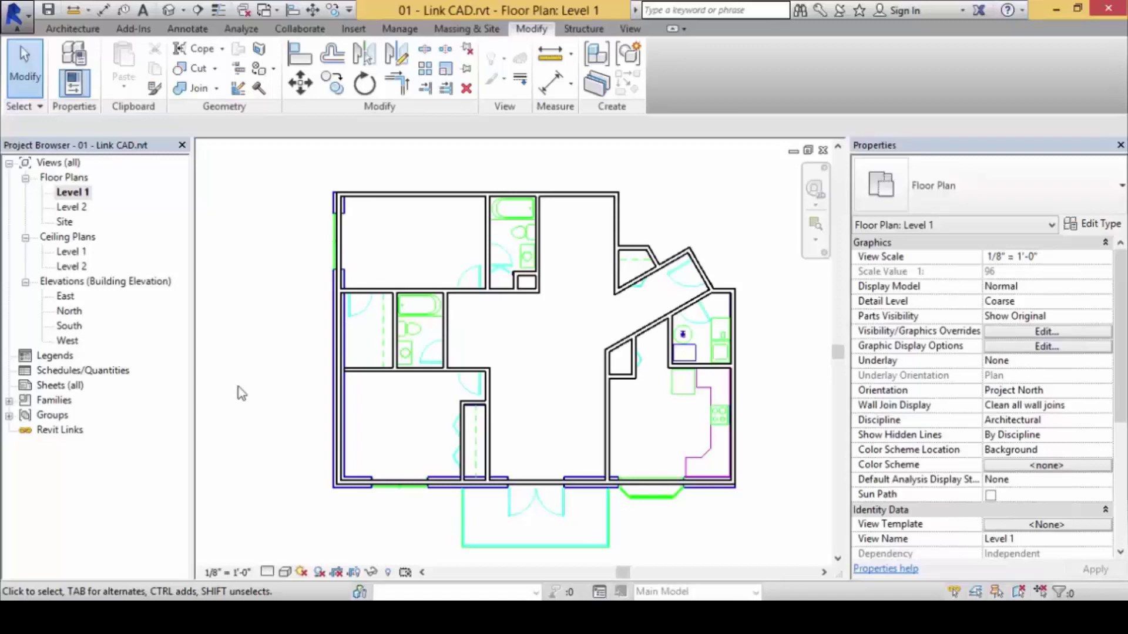
- Temporarily hide the linked AutoCAD Floorplan.dwg in the Level 1 view using Hide Element
{"action": "left_click", "coordinate": [609, 523]}
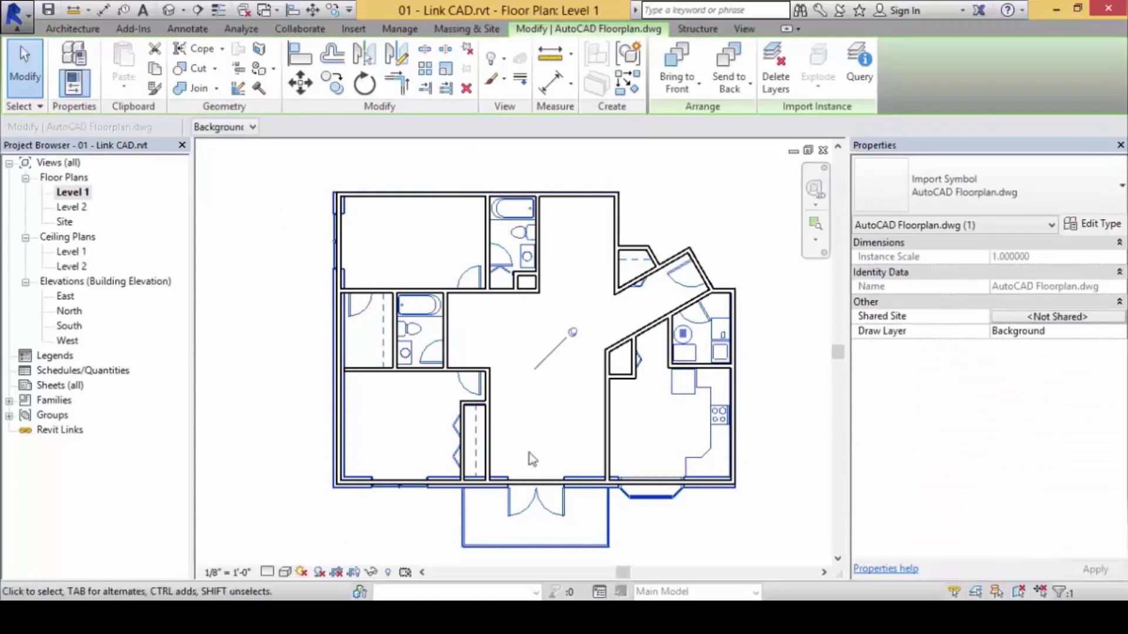
{"action": "middle_click_drag", "start_coordinate": [611, 454], "coordinate": [596, 433]}
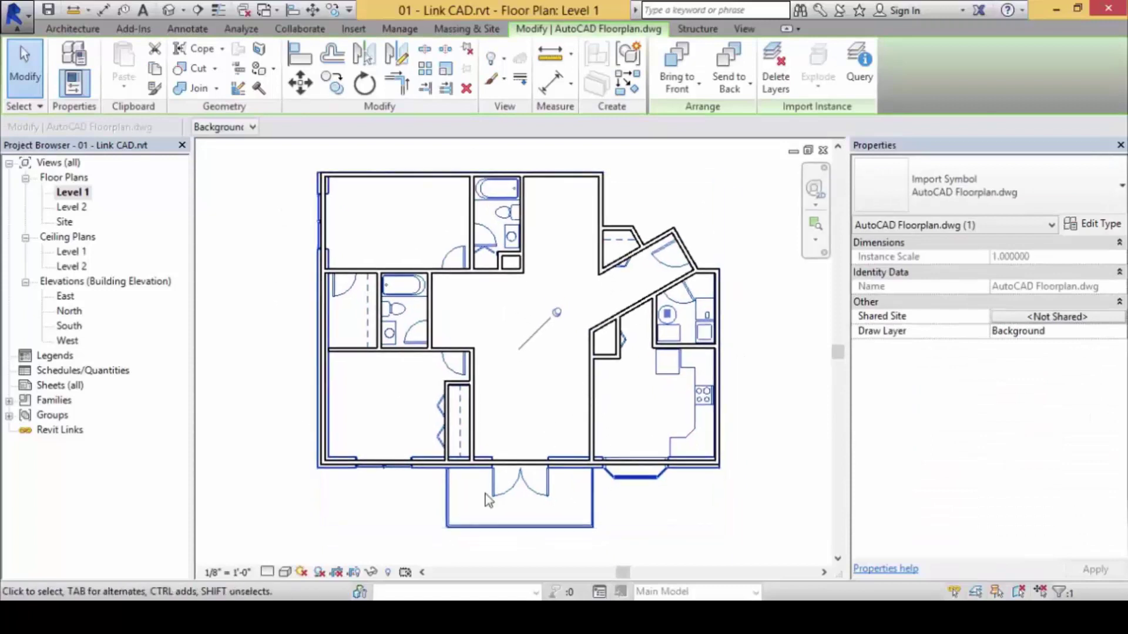
{"action": "left_click", "coordinate": [370, 575]}
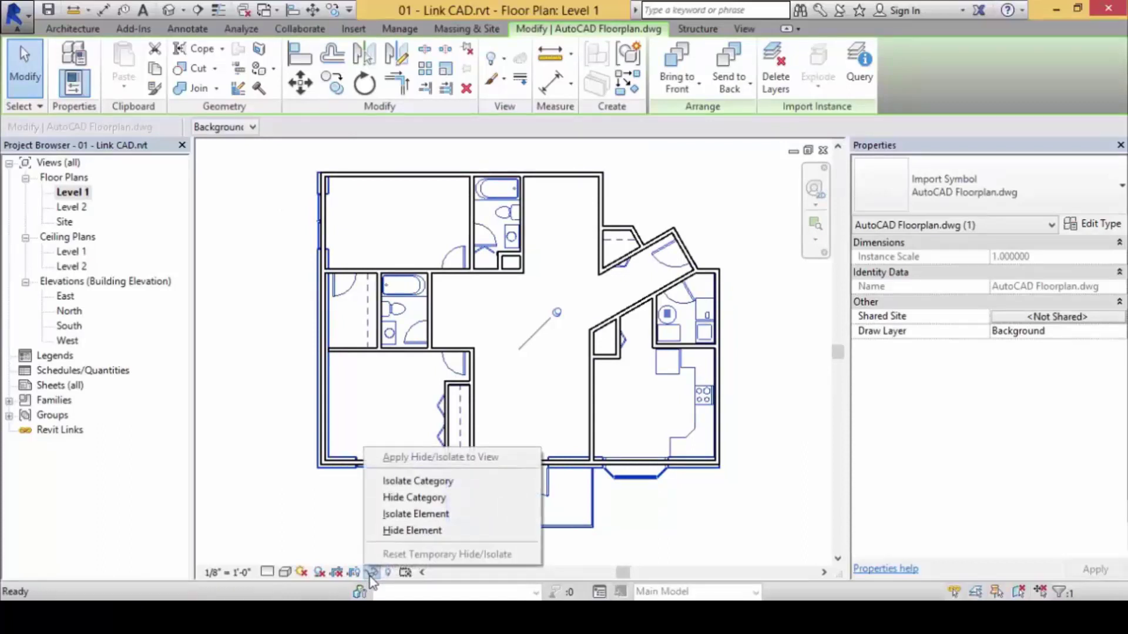
{"action": "left_click", "coordinate": [454, 532]}
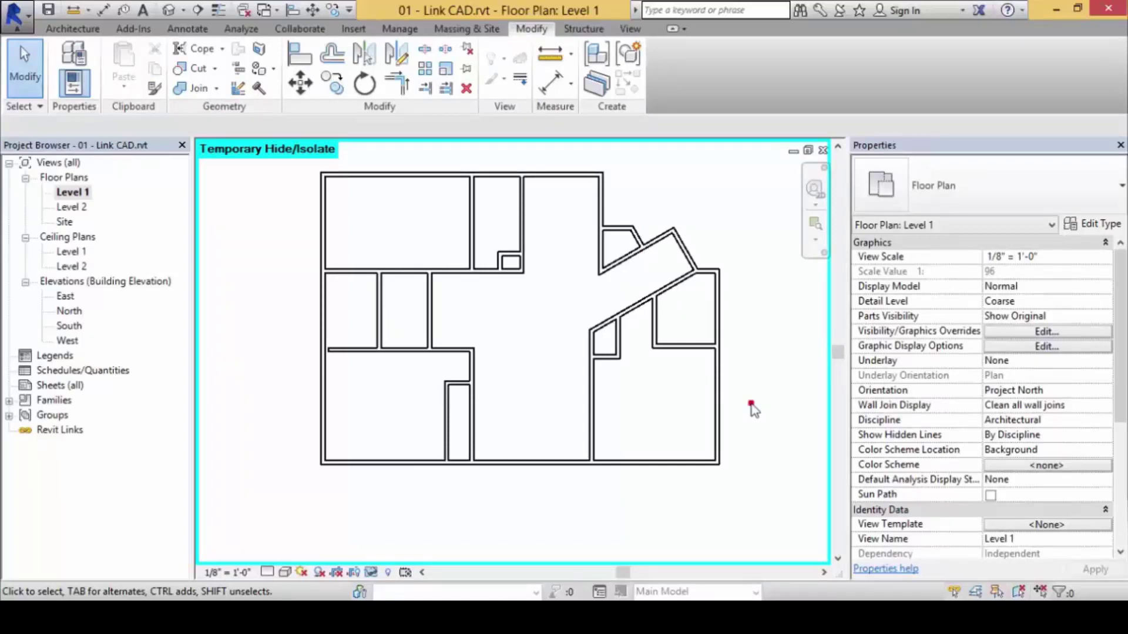
- Reset the temporary hide/isolate so the linked floor plan is shown with the walls
{"action": "mouse_move", "coordinate": [614, 119]}
{"action": "left_mouse_down"}
{"action": "mouse_move", "coordinate": [432, 105]}
{"action": "mouse_move", "coordinate": [172, 121]}
{"action": "mouse_move", "coordinate": [159, 255]}
{"action": "mouse_move", "coordinate": [175, 563]}
{"action": "mouse_move", "coordinate": [470, 600]}
{"action": "mouse_move", "coordinate": [826, 600]}
{"action": "mouse_move", "coordinate": [858, 510]}
{"action": "mouse_move", "coordinate": [855, 122]}
{"action": "mouse_move", "coordinate": [779, 112]}
{"action": "mouse_move", "coordinate": [525, 121]}
{"action": "left_mouse_up"}
{"action": "left_click", "coordinate": [372, 574]}
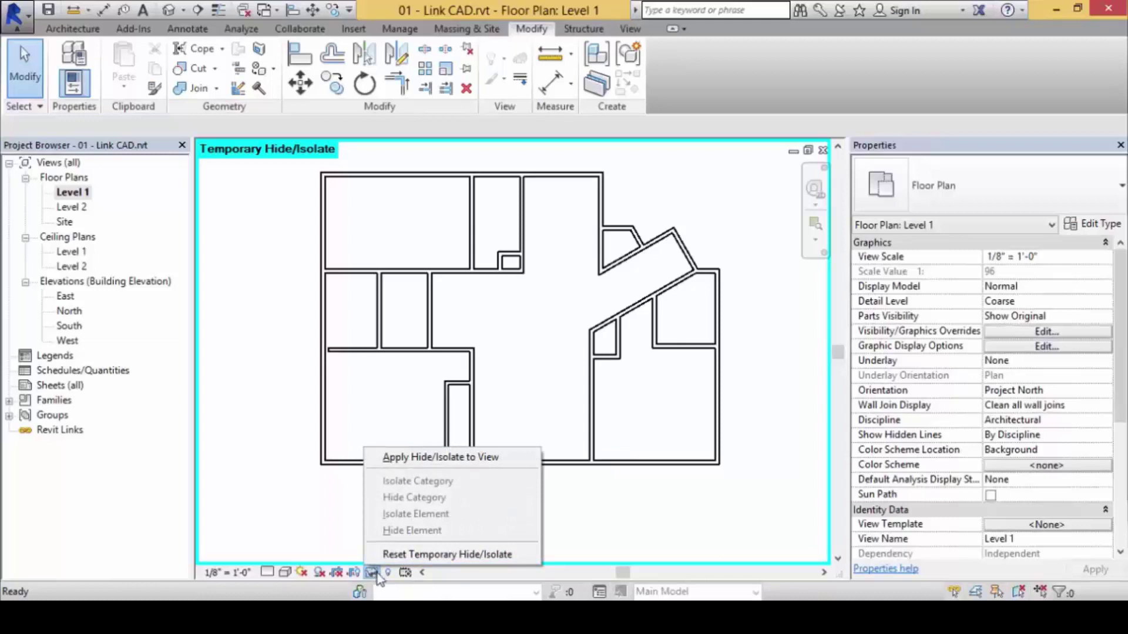
{"action": "left_click", "coordinate": [510, 558]}
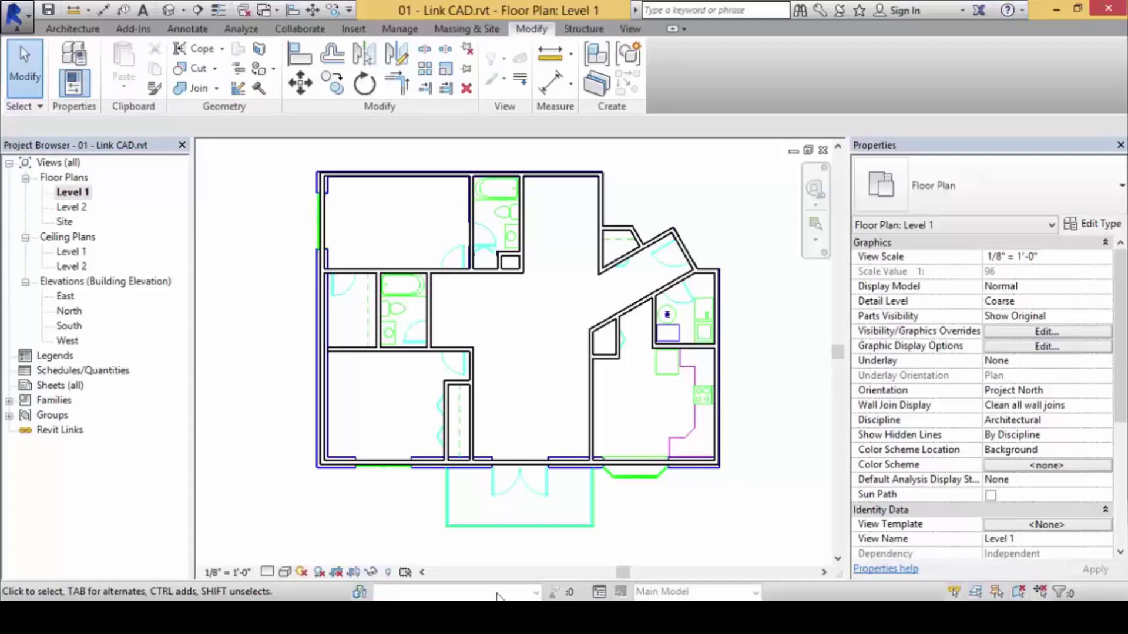
{"action": "left_click", "coordinate": [367, 573]}
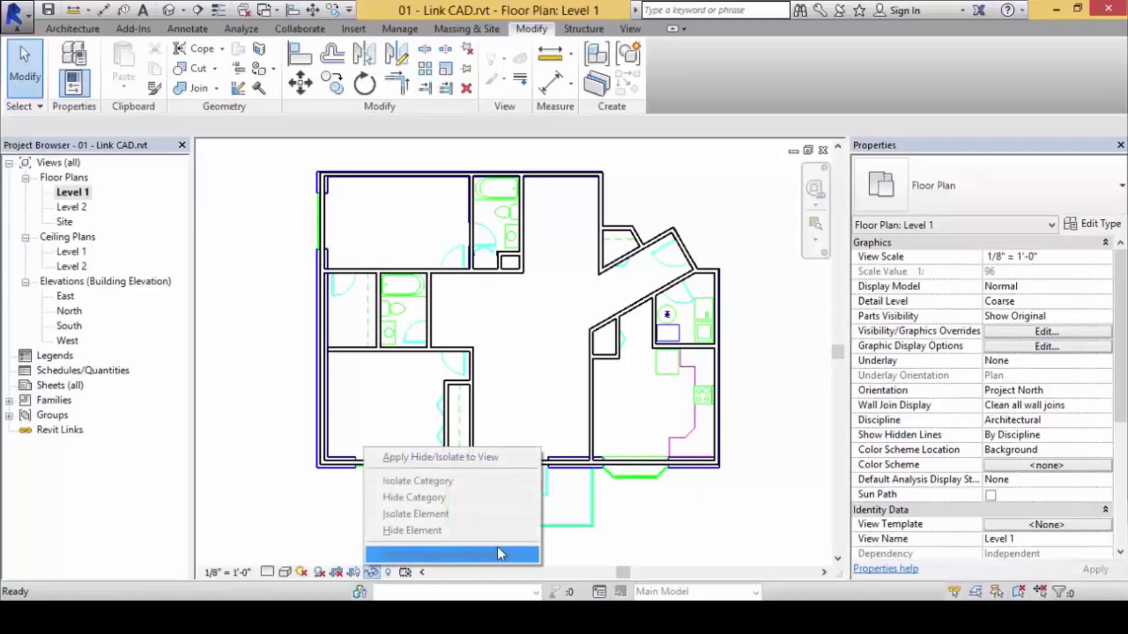
{"action": "left_click", "coordinate": [714, 501]}
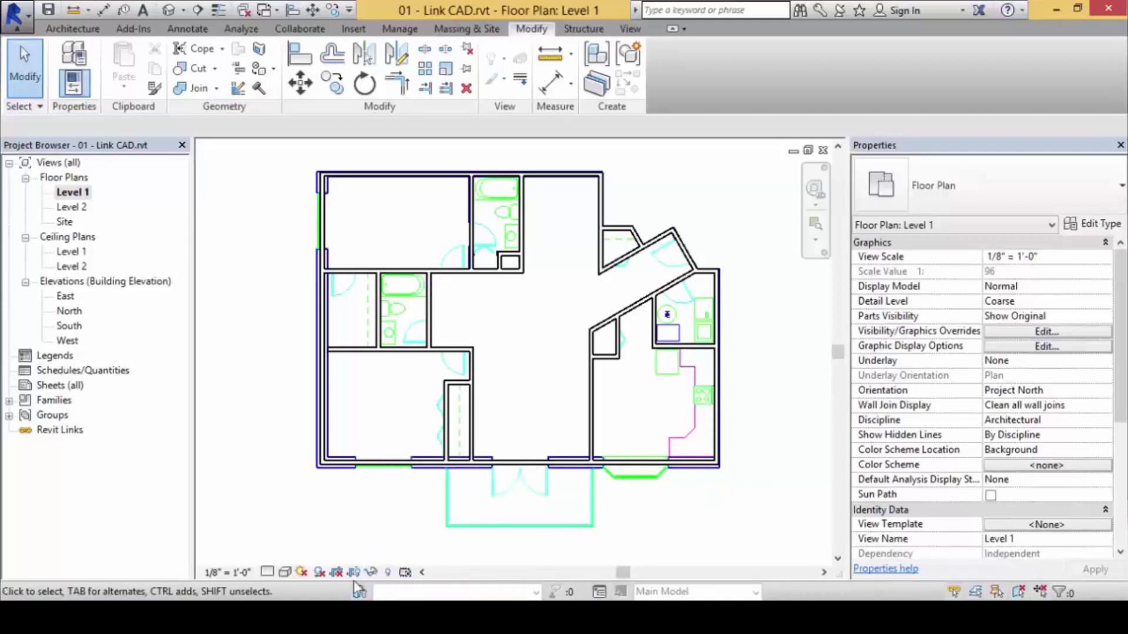
{"action": "left_click", "coordinate": [371, 574]}
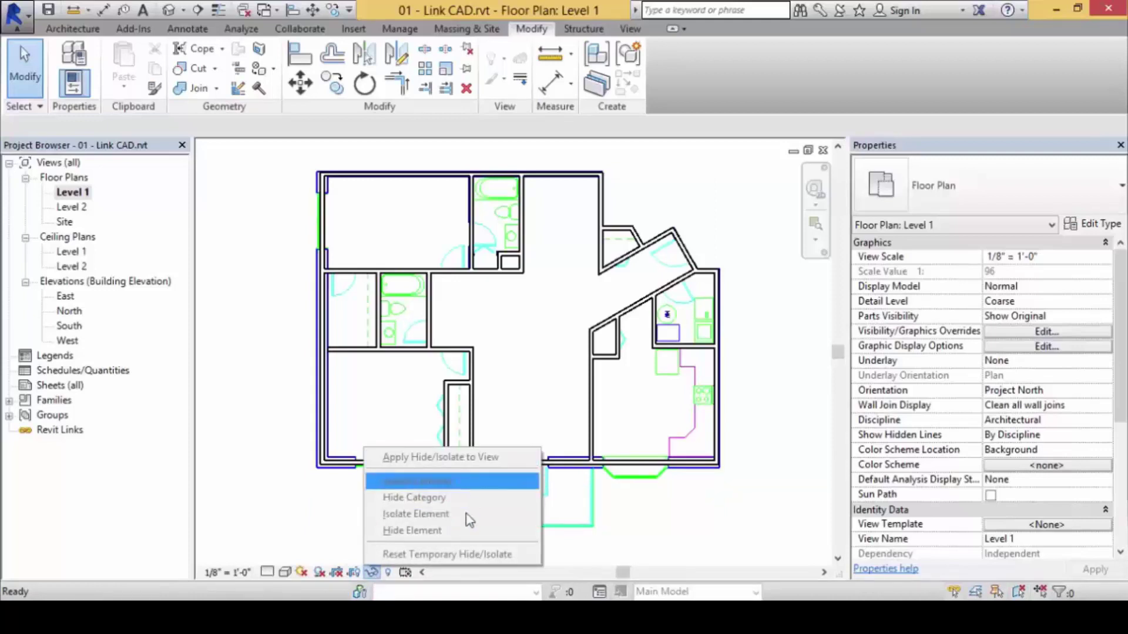
{"action": "left_click", "coordinate": [657, 497]}
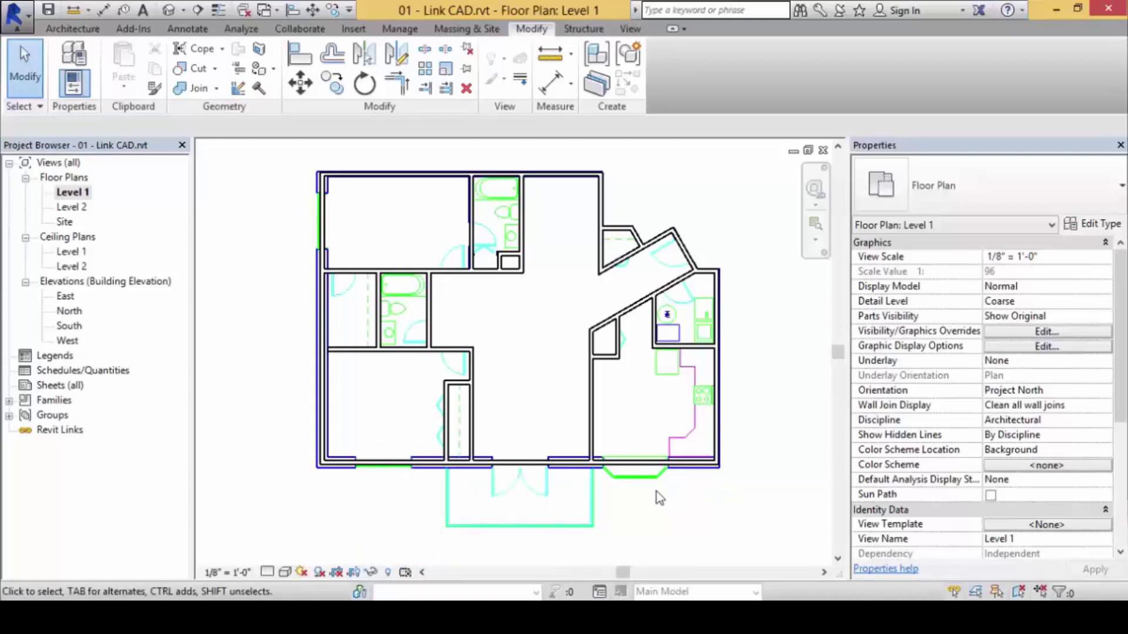
- Select the linked AutoCAD Floorplan.dwg and open its temporary hide/isolate options
{"action": "left_click", "coordinate": [622, 480]}
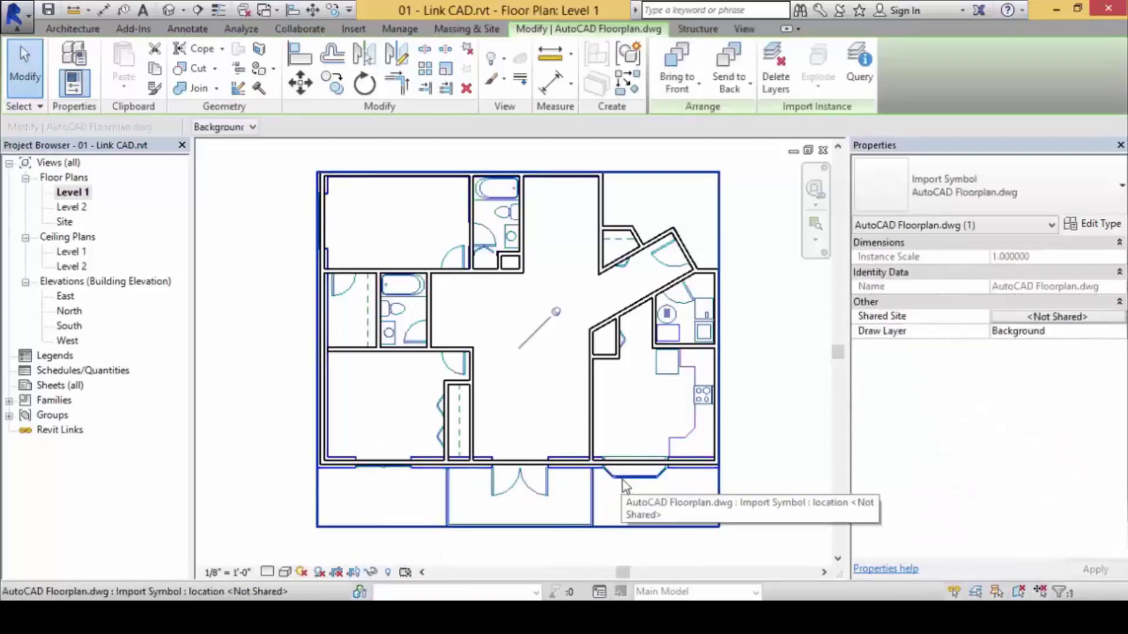
{"action": "left_click", "coordinate": [372, 572]}
{"action": "left_click", "coordinate": [372, 572]}
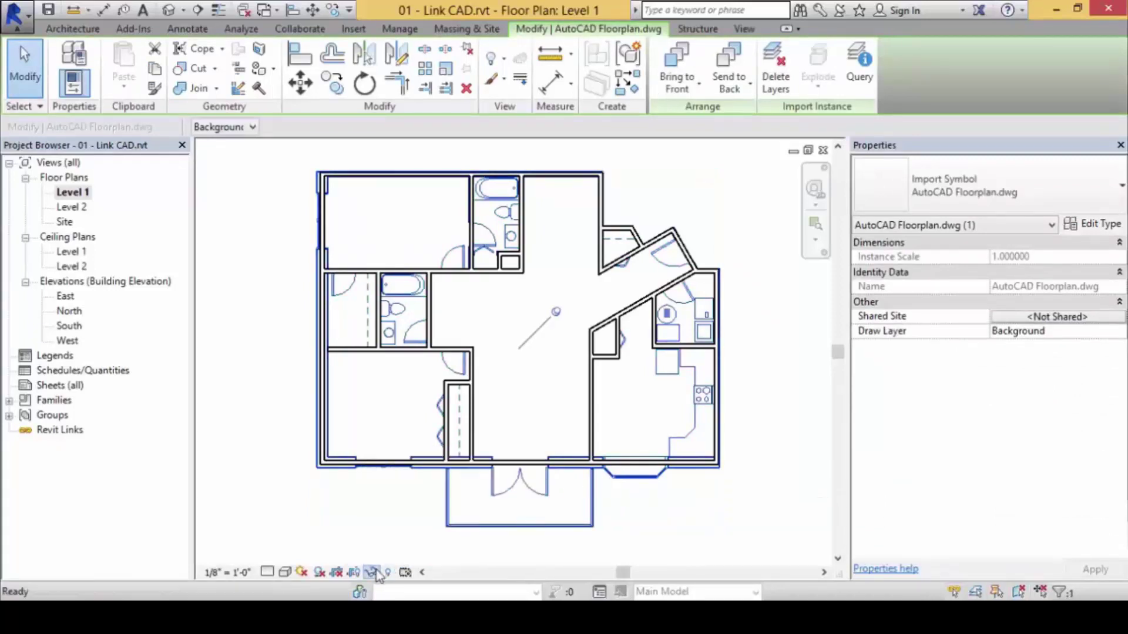
{"action": "left_click", "coordinate": [372, 572]}
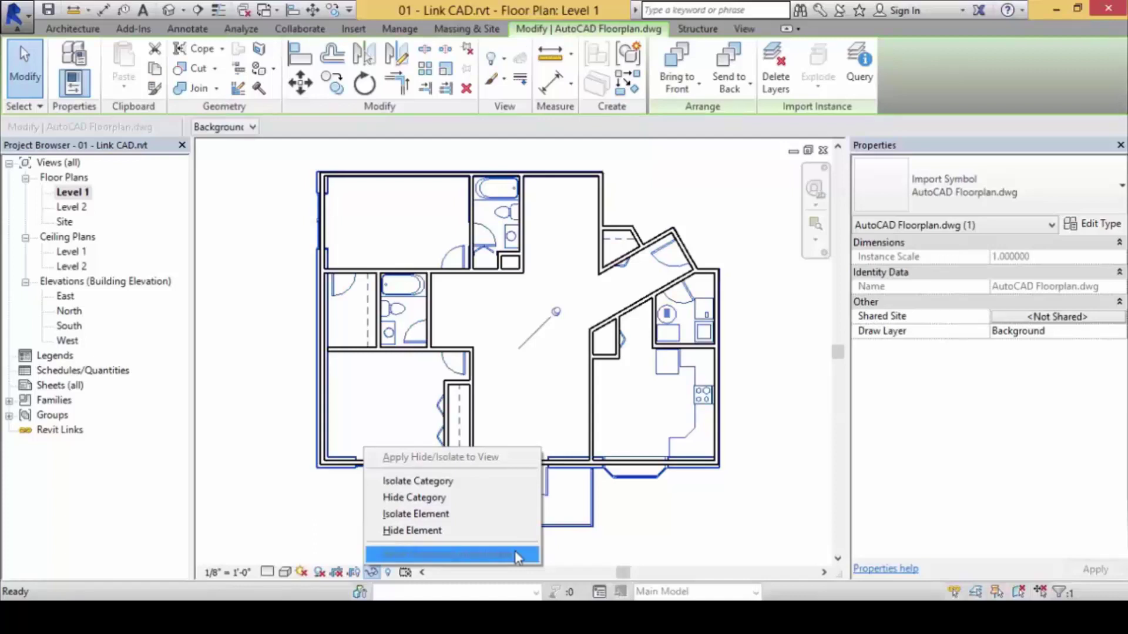
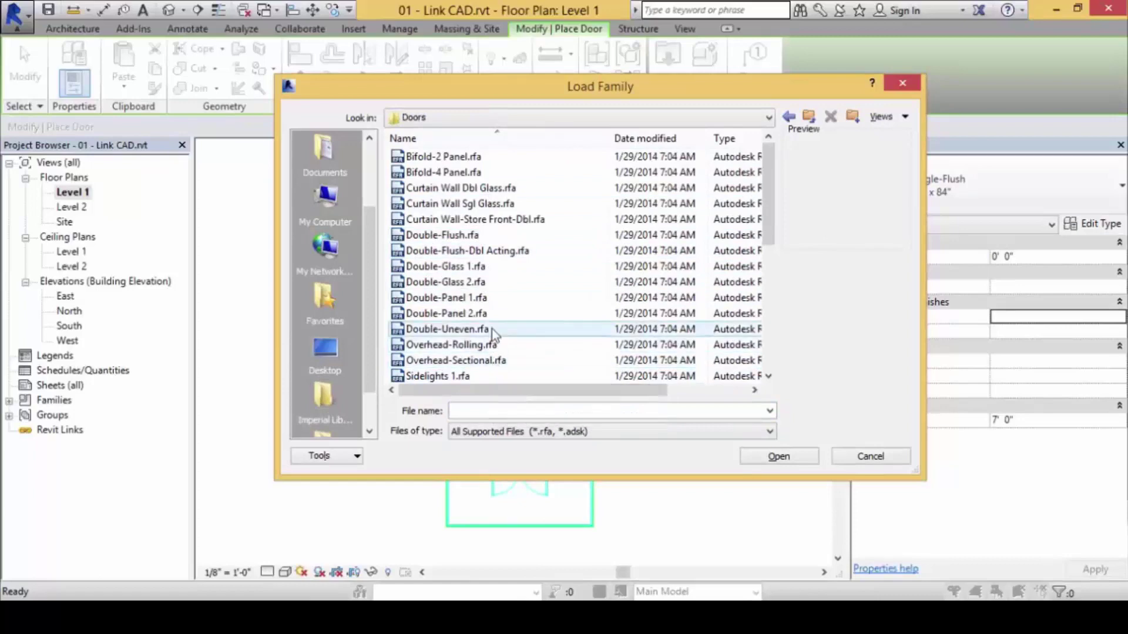
- Place a Double-Uneven 50" x 84" door in the lower-left bedroom's upper wall, below the bathroom, and end door placement
{"action": "left_click", "coordinate": [981, 194]}
{"action": "left_click", "coordinate": [969, 292]}
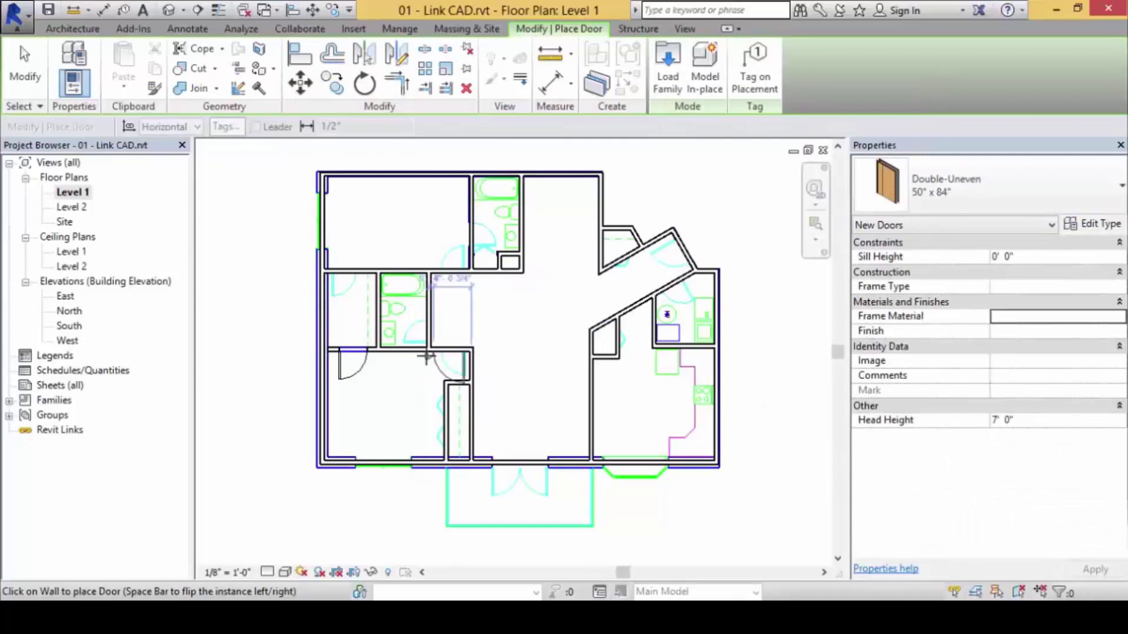
{"action": "left_click", "coordinate": [402, 351]}
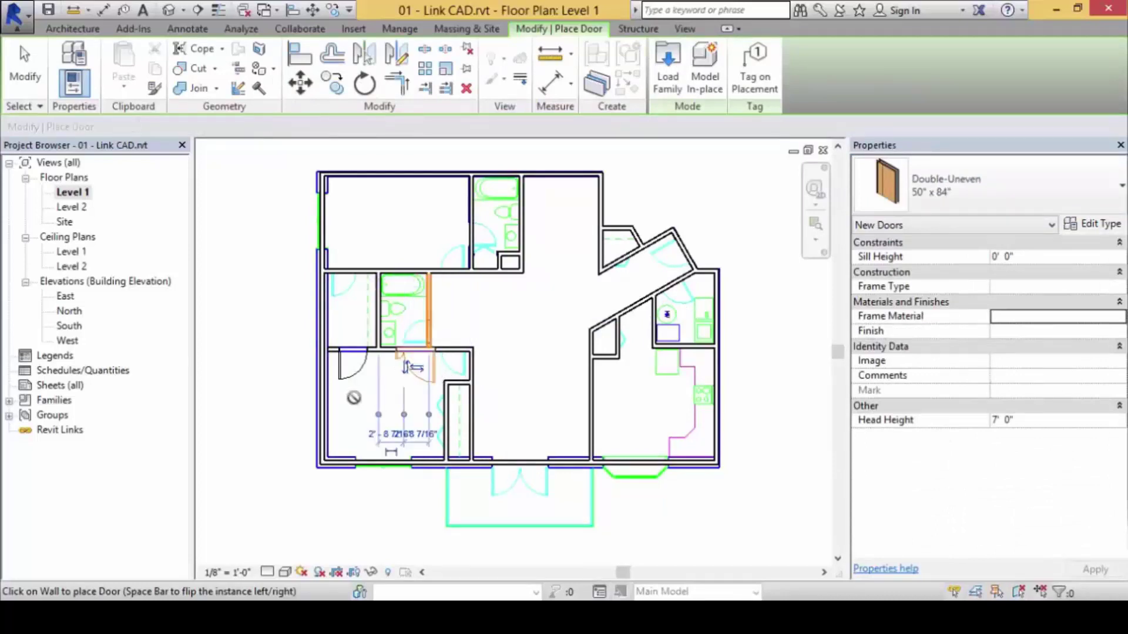
{"action": "scroll", "coordinate": [329, 382], "scroll_direction": "up", "scroll_amount": 1}
{"action": "left_click", "coordinate": [23, 77]}
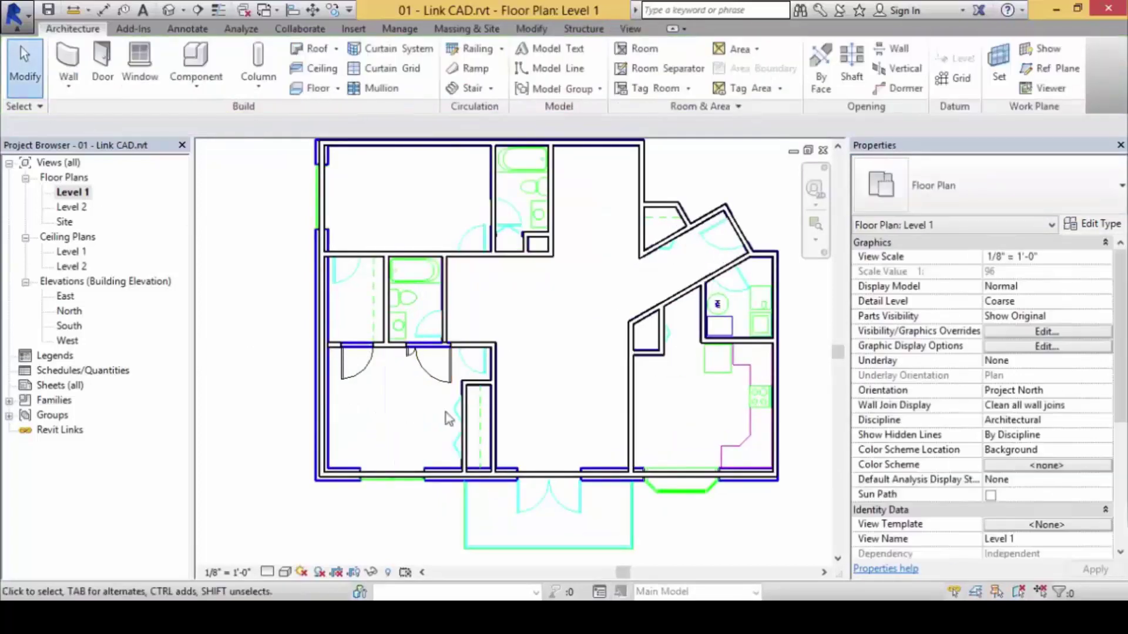
{"action": "scroll", "coordinate": [433, 420], "scroll_direction": "up", "scroll_amount": 2}
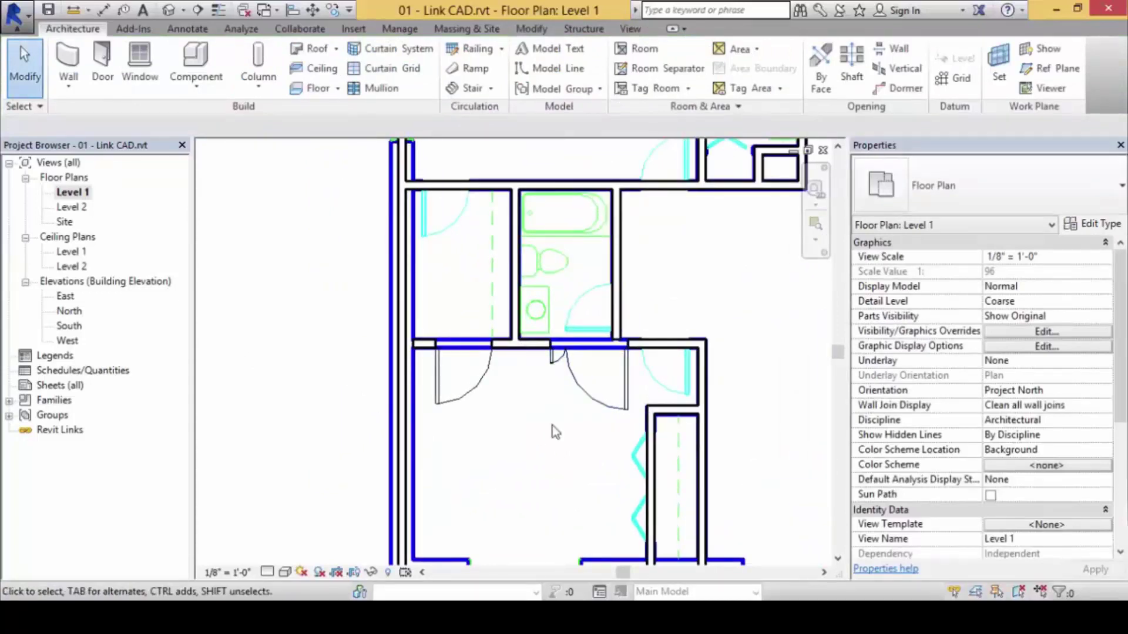
{"action": "scroll", "coordinate": [513, 409], "scroll_direction": "down", "scroll_amount": 1}
{"action": "middle_click_drag", "start_coordinate": [512, 409], "coordinate": [493, 392]}
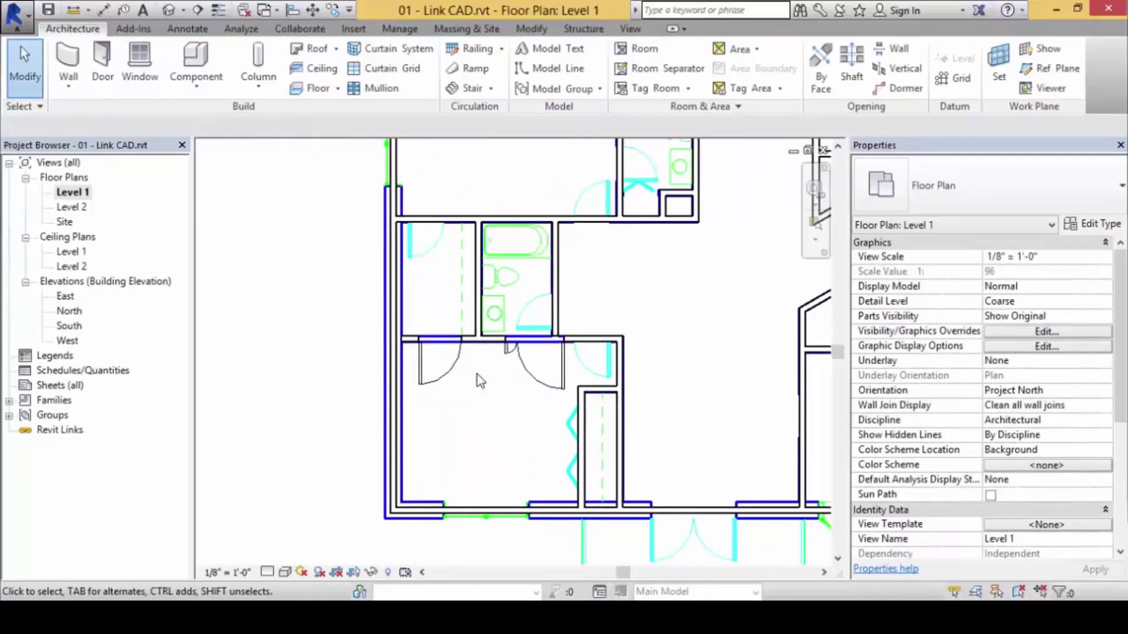
{"action": "middle_click_drag", "start_coordinate": [562, 427], "coordinate": [522, 406]}
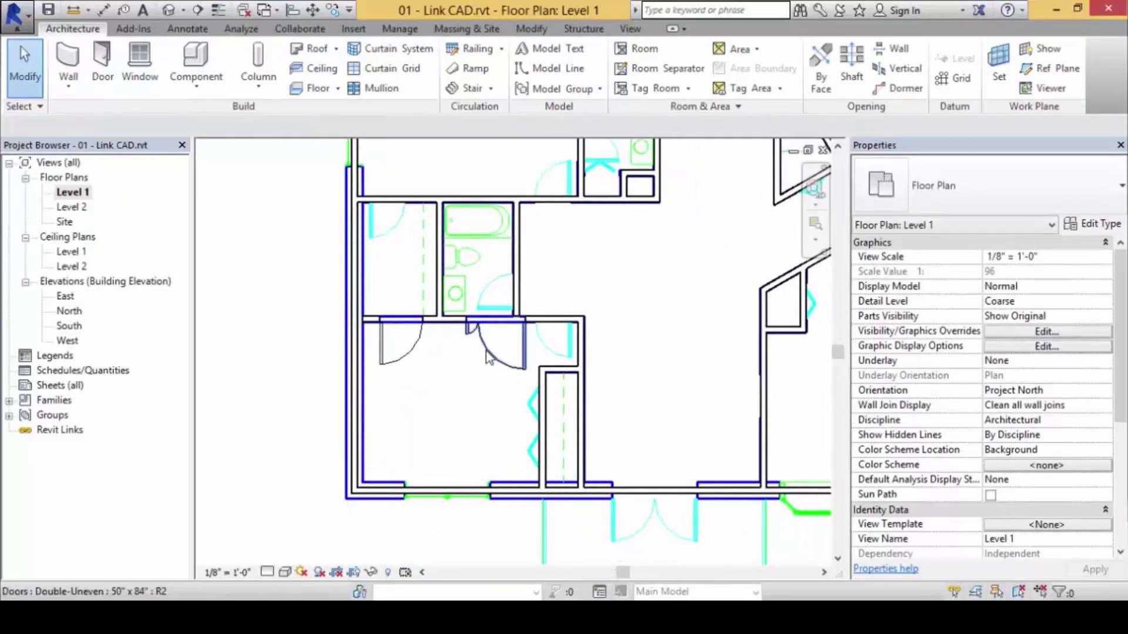
{"action": "left_click", "coordinate": [479, 382]}
{"action": "key", "text": "Escape"}
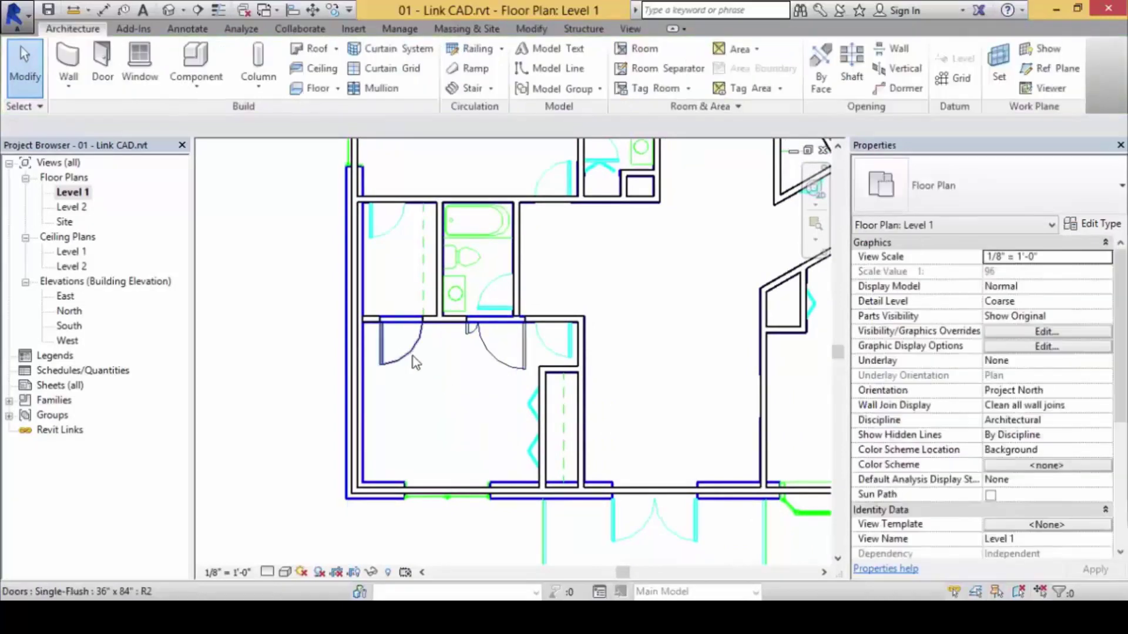
{"action": "left_click", "coordinate": [413, 357]}
{"action": "key", "text": "Escape"}
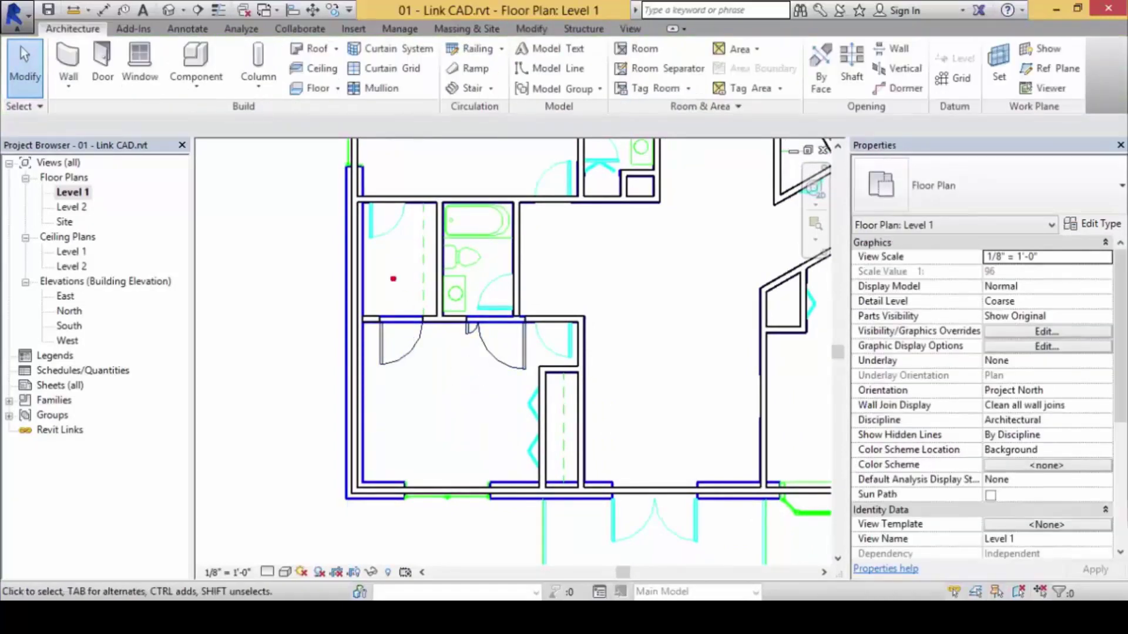
{"action": "mouse_move", "coordinate": [385, 303]}
{"action": "left_mouse_down"}
{"action": "mouse_move", "coordinate": [355, 308]}
{"action": "mouse_move", "coordinate": [346, 370]}
{"action": "mouse_move", "coordinate": [546, 384]}
{"action": "mouse_move", "coordinate": [550, 309]}
{"action": "mouse_move", "coordinate": [535, 294]}
{"action": "mouse_move", "coordinate": [367, 292]}
{"action": "left_mouse_up"}
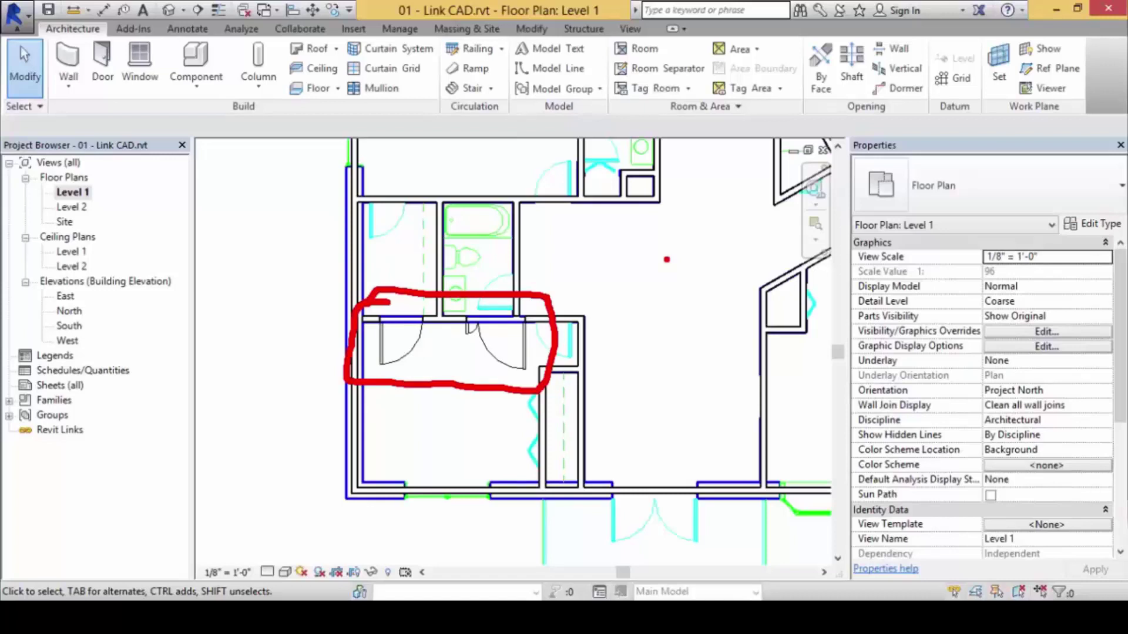
{"action": "mouse_move", "coordinate": [409, 360]}
{"action": "left_mouse_down"}
{"action": "mouse_move", "coordinate": [432, 334]}
{"action": "mouse_move", "coordinate": [432, 313]}
{"action": "mouse_move", "coordinate": [394, 304]}
{"action": "mouse_move", "coordinate": [375, 326]}
{"action": "mouse_move", "coordinate": [386, 366]}
{"action": "mouse_move", "coordinate": [428, 351]}
{"action": "left_mouse_up"}
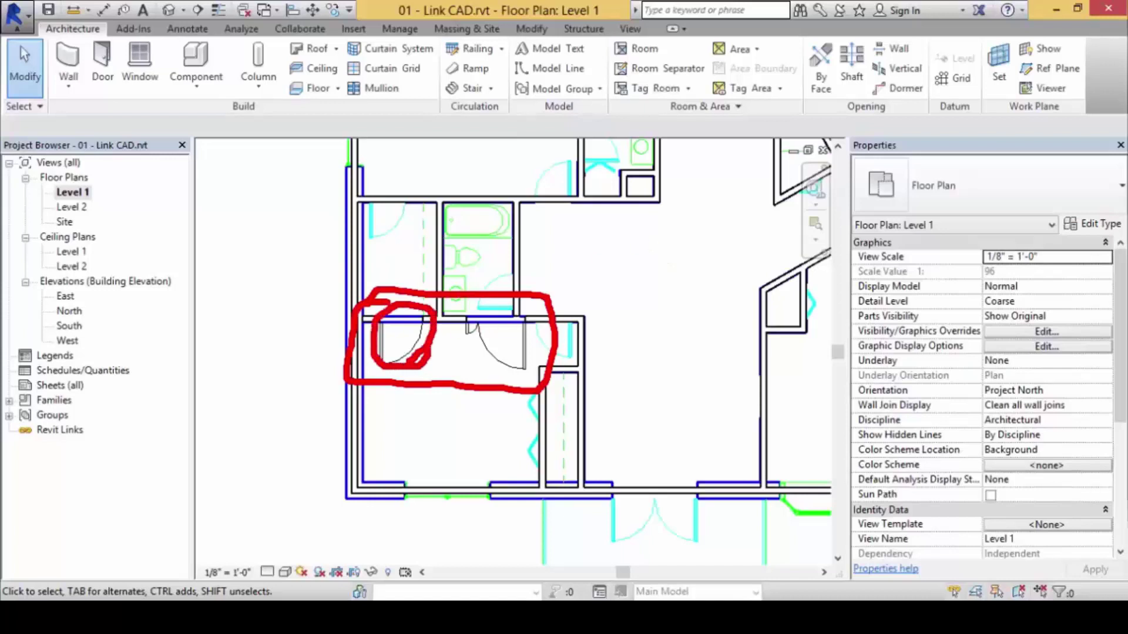
{"action": "mouse_move", "coordinate": [468, 300]}
{"action": "left_mouse_down"}
{"action": "mouse_move", "coordinate": [453, 339]}
{"action": "mouse_move", "coordinate": [478, 372]}
{"action": "mouse_move", "coordinate": [534, 380]}
{"action": "mouse_move", "coordinate": [546, 299]}
{"action": "mouse_move", "coordinate": [461, 291]}
{"action": "mouse_move", "coordinate": [435, 311]}
{"action": "left_mouse_up"}
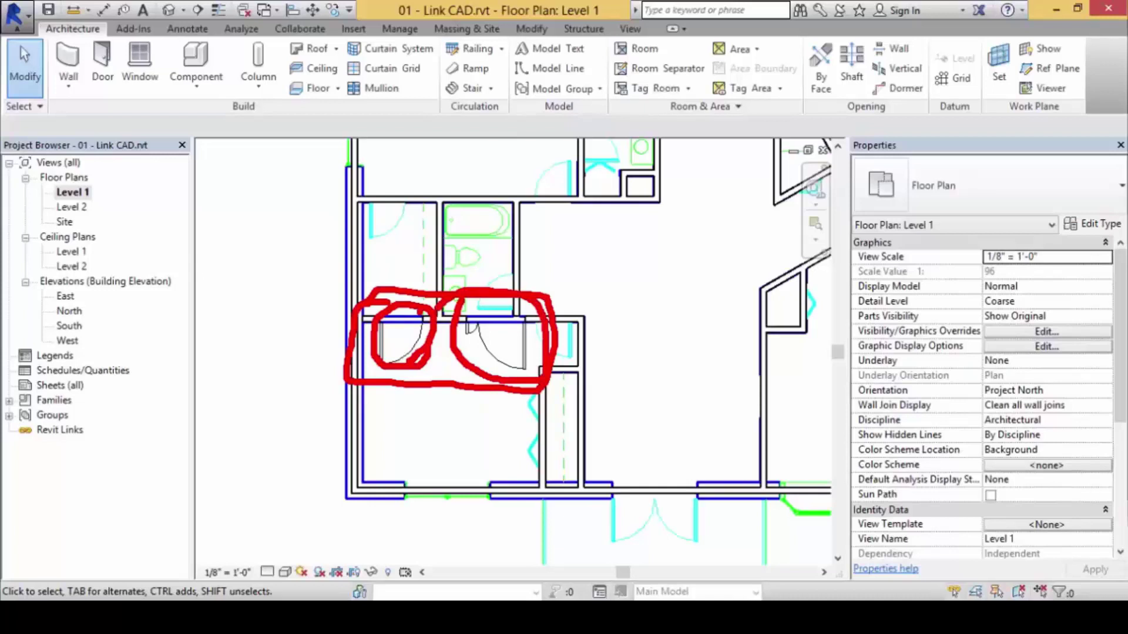
- Temporarily hide the whole door category using the Double-Uneven door, and reset the temporary hide/isolate
{"action": "left_click", "coordinate": [497, 368]}
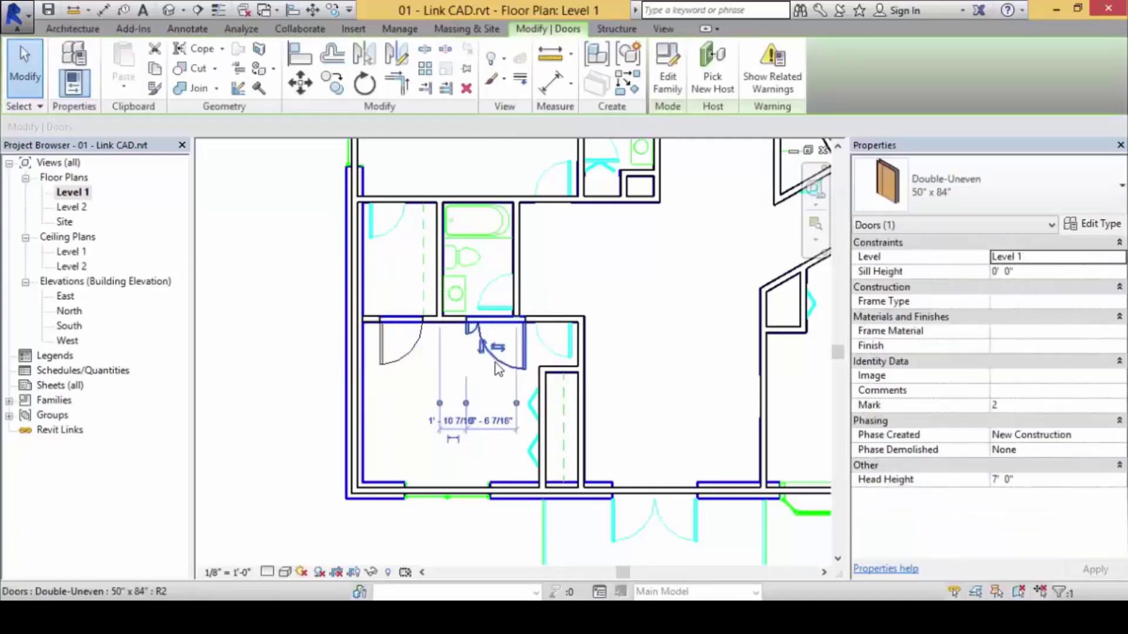
{"action": "left_click", "coordinate": [372, 573]}
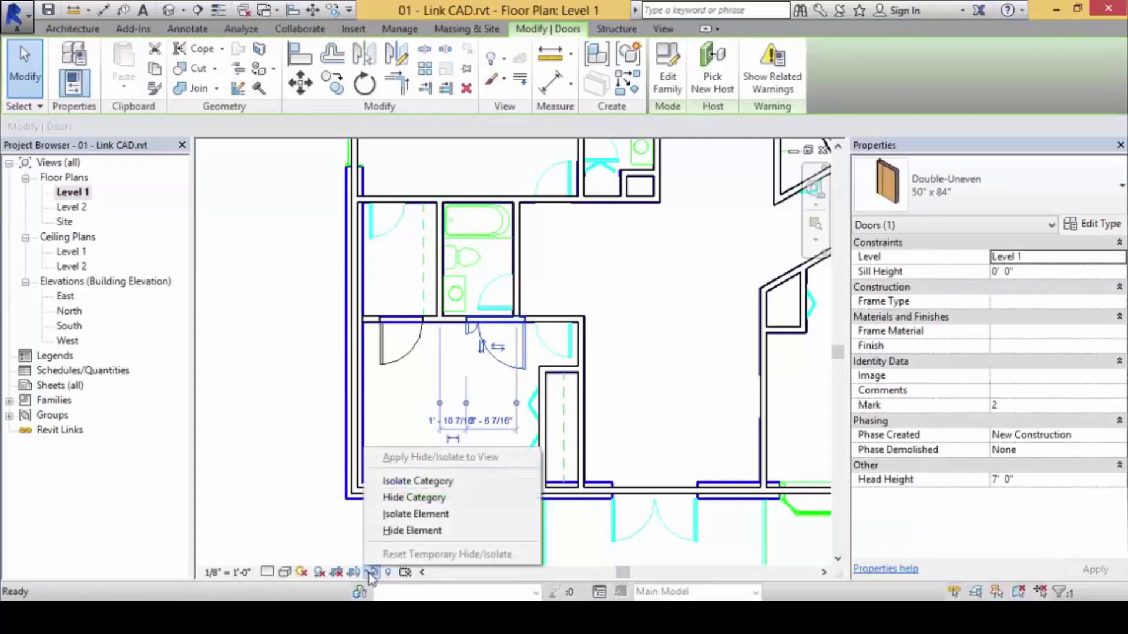
{"action": "left_click", "coordinate": [475, 503]}
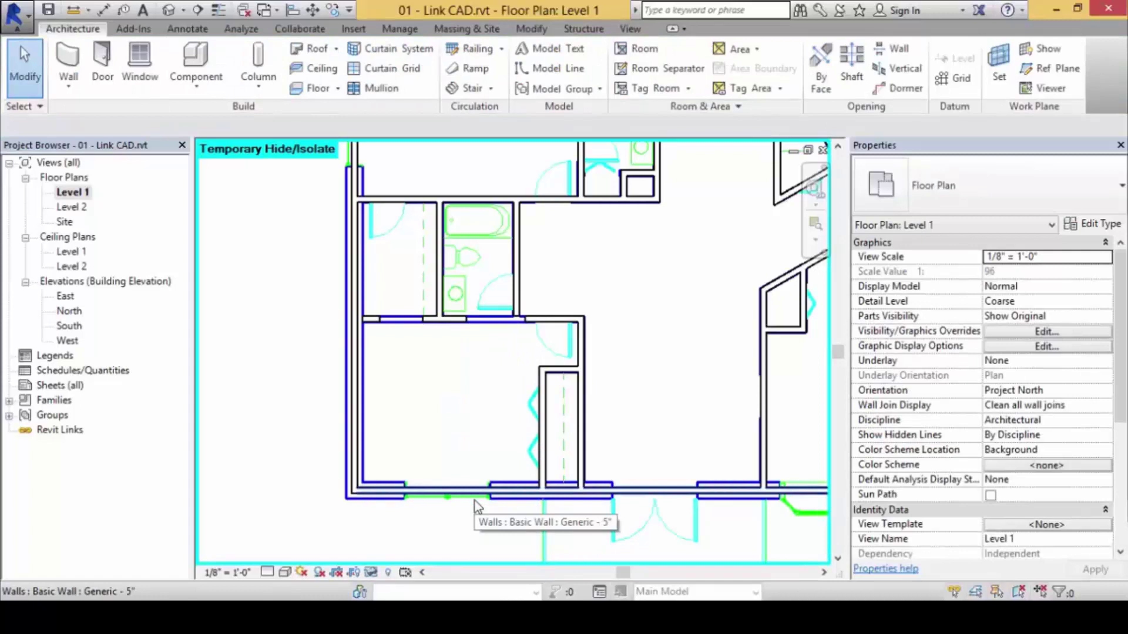
{"action": "key", "text": "h"}
{"action": "key", "text": "r"}
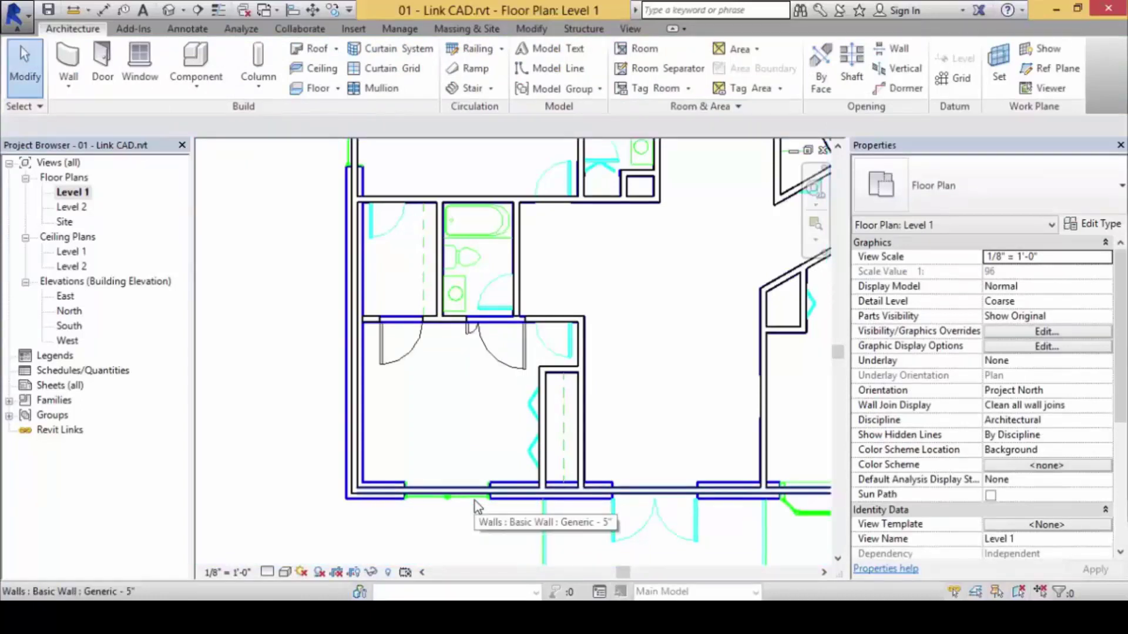
- Temporarily hide only the Double-Uneven door with Hide Element, and reset the temporary hide/isolate
{"action": "left_click", "coordinate": [488, 355]}
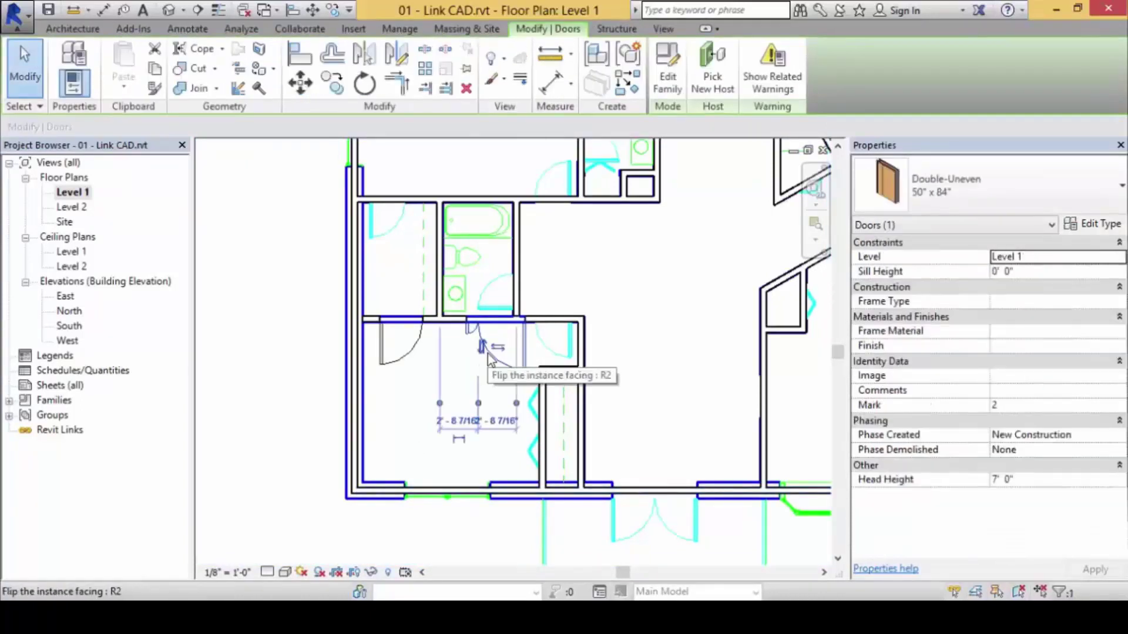
{"action": "left_click", "coordinate": [372, 571]}
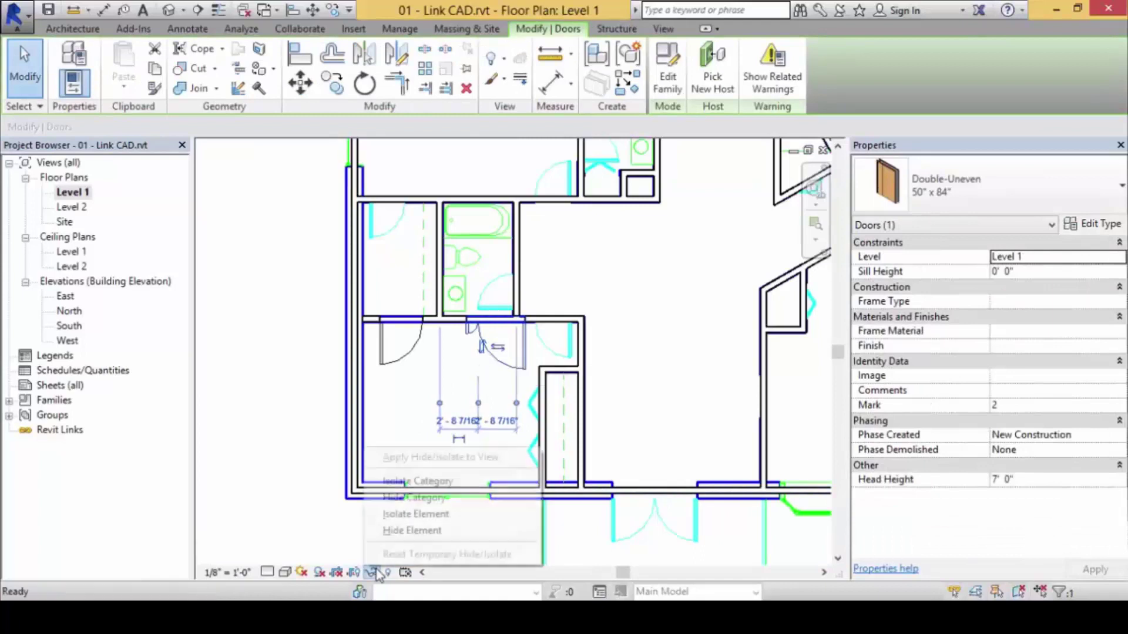
{"action": "left_click", "coordinate": [466, 538]}
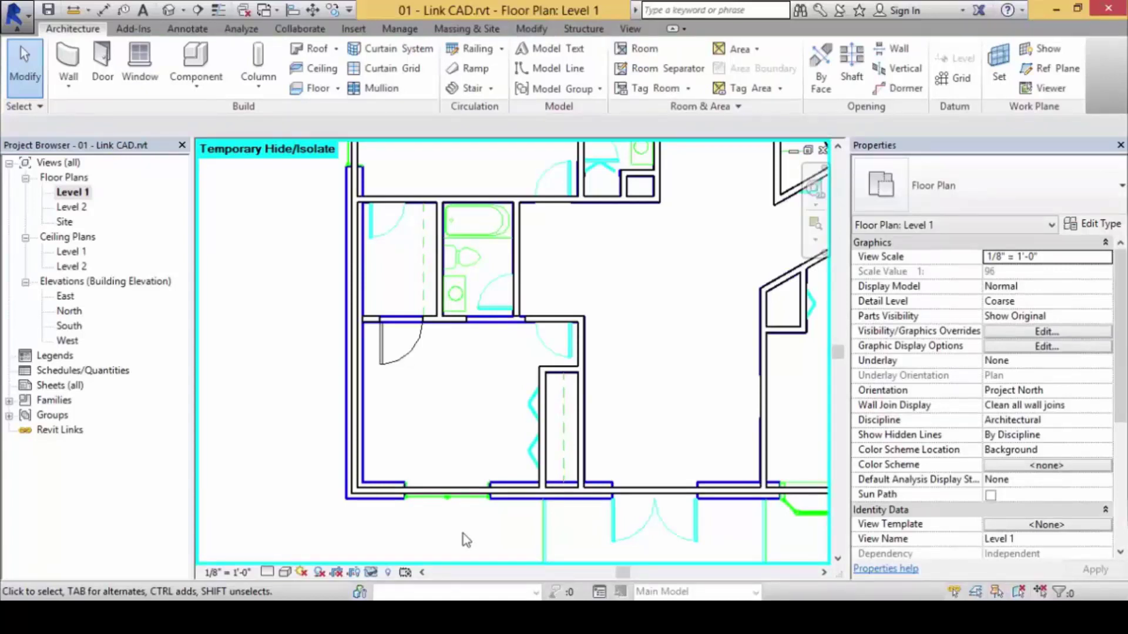
{"action": "key", "text": "h"}
{"action": "key", "text": "r"}
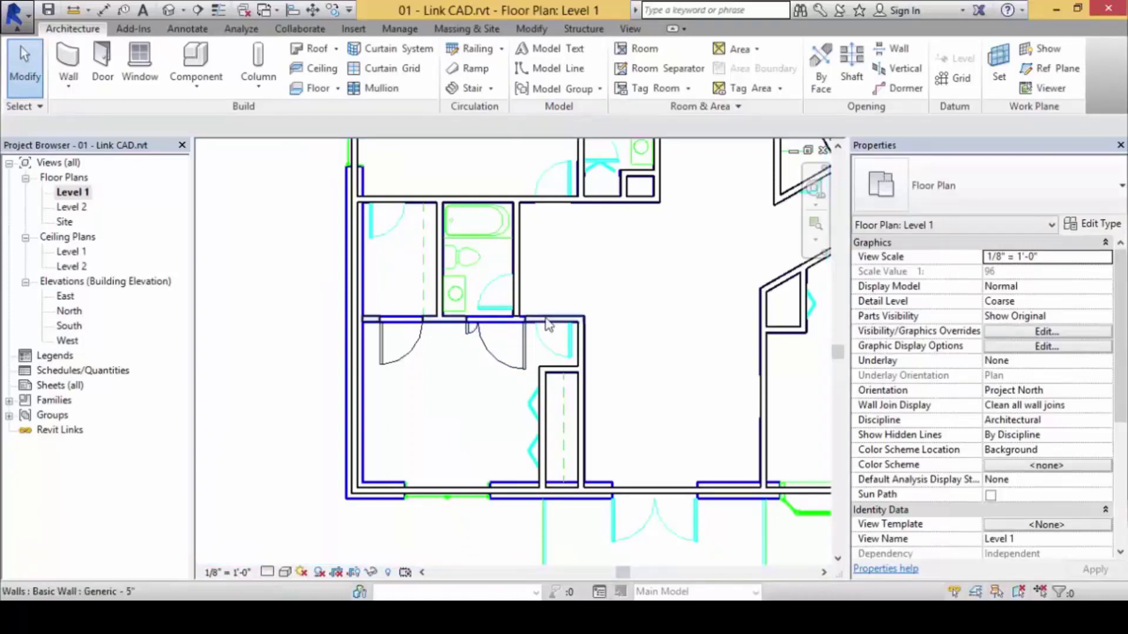
- Delete the Double-Uneven and Single-Flush doors from the lower-left bedroom's upper wall
{"action": "left_click", "coordinate": [495, 355]}
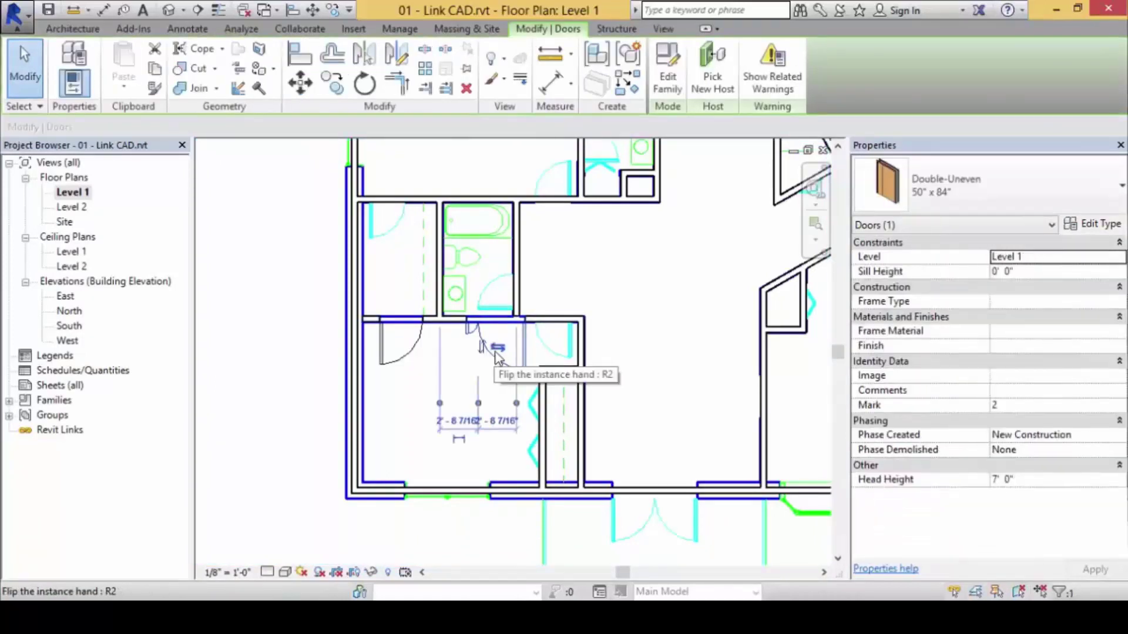
{"action": "key", "text": "Delete"}
{"action": "left_click", "coordinate": [417, 352]}
{"action": "key", "text": "Delete"}
- Temporarily hide the linked AutoCAD Floorplan.dwg with Hide Element to check the bare walls, and reset the temporary hide/isolate
{"action": "scroll", "coordinate": [434, 335], "scroll_direction": "down", "scroll_amount": 3}
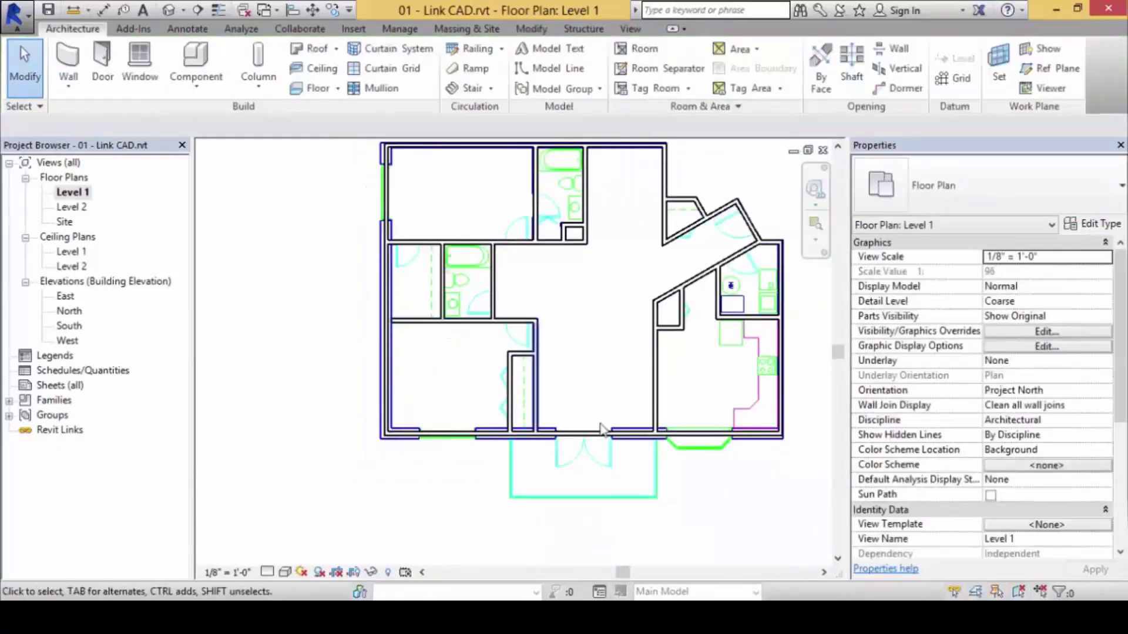
{"action": "left_click", "coordinate": [629, 499]}
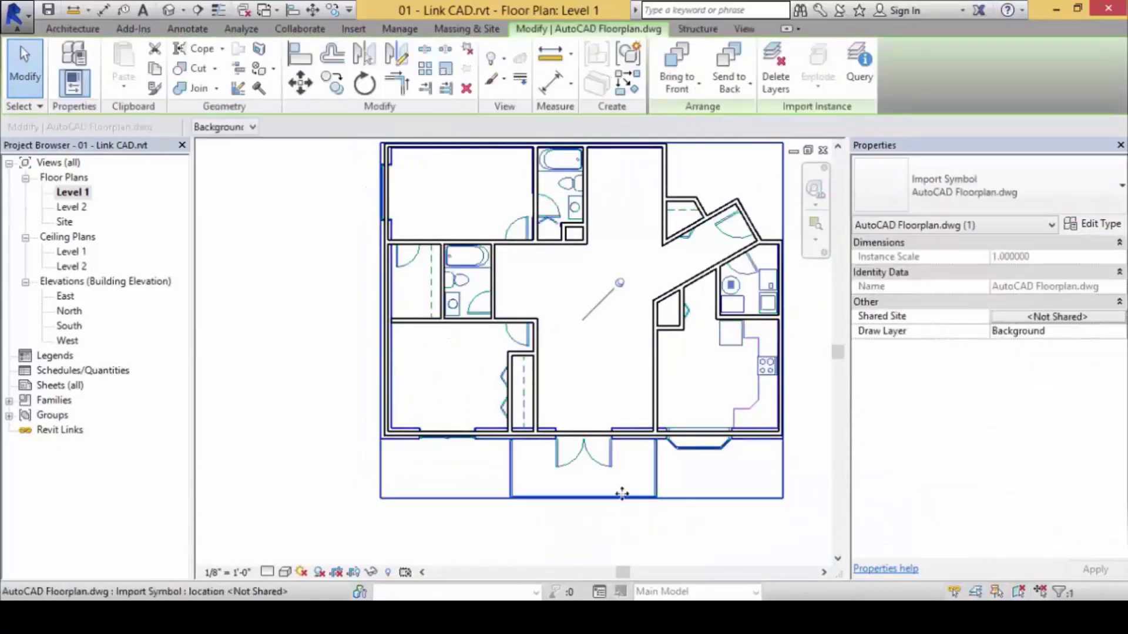
{"action": "scroll", "coordinate": [630, 503], "scroll_direction": "down", "scroll_amount": 2}
{"action": "middle_click_drag", "start_coordinate": [630, 503], "coordinate": [589, 485]}
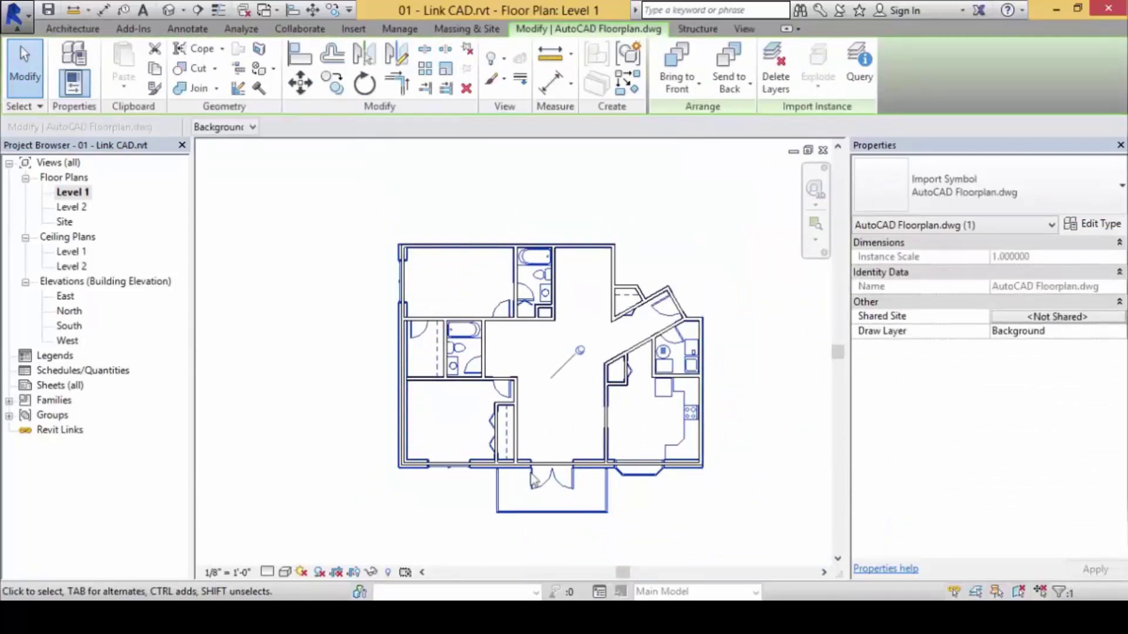
{"action": "left_click", "coordinate": [371, 572]}
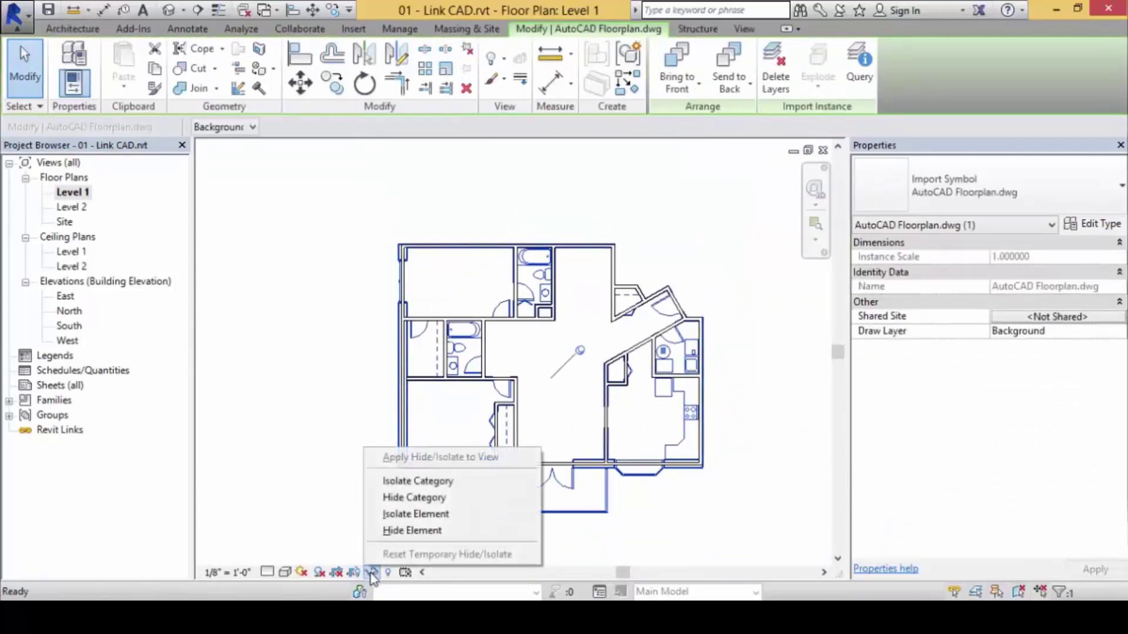
{"action": "left_click", "coordinate": [474, 530]}
{"action": "middle_click_drag", "start_coordinate": [690, 488], "coordinate": [658, 485]}
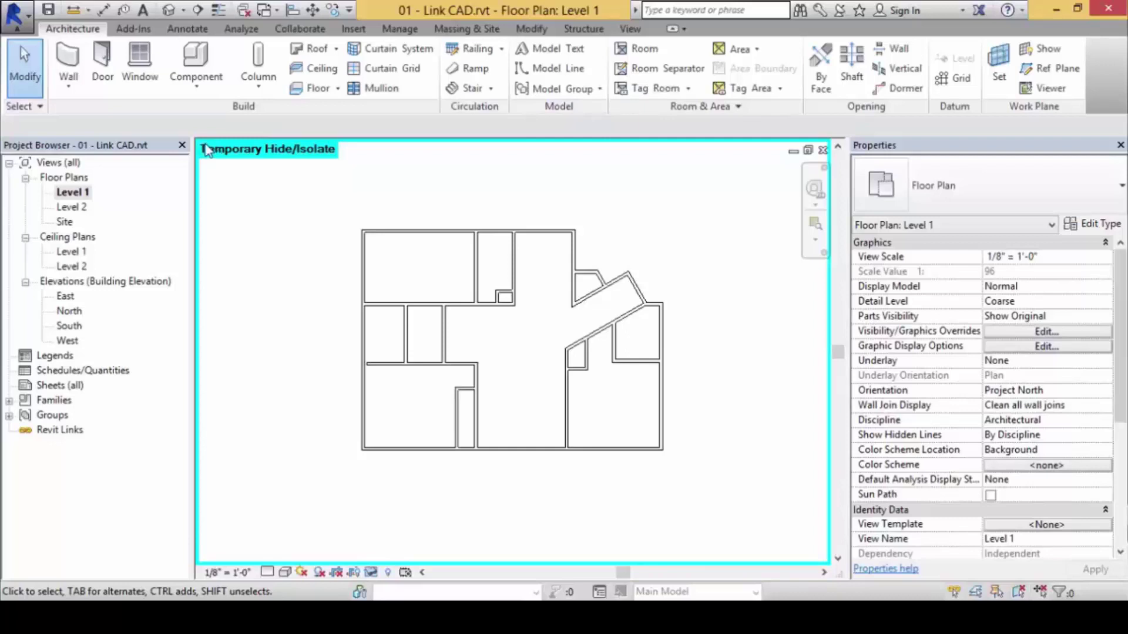
{"action": "left_click", "coordinate": [371, 574]}
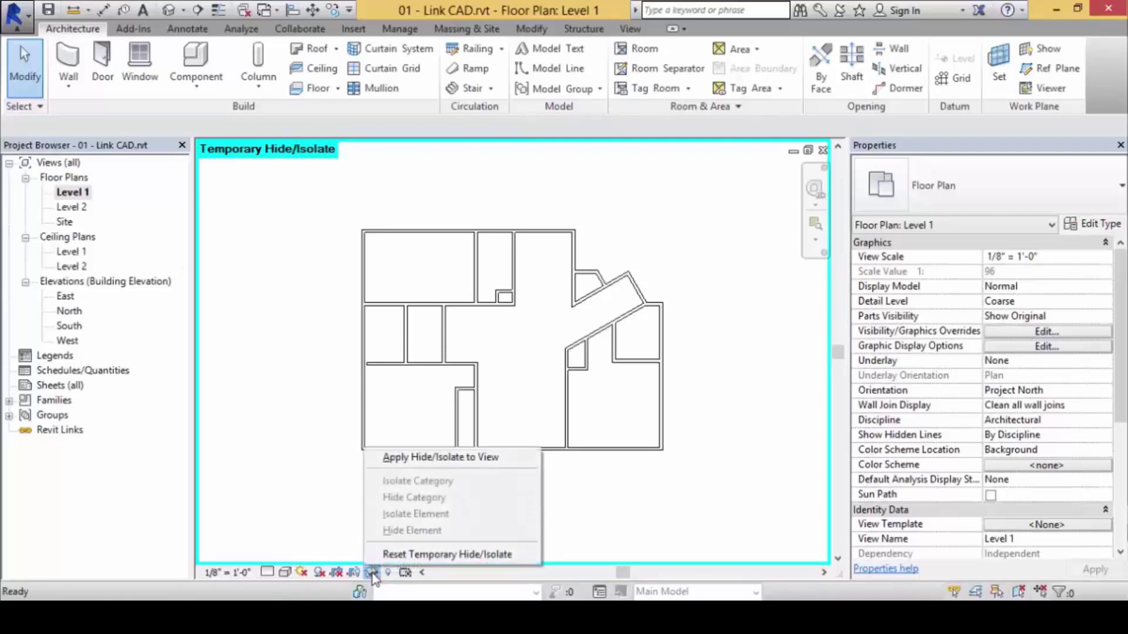
{"action": "left_click", "coordinate": [406, 555]}
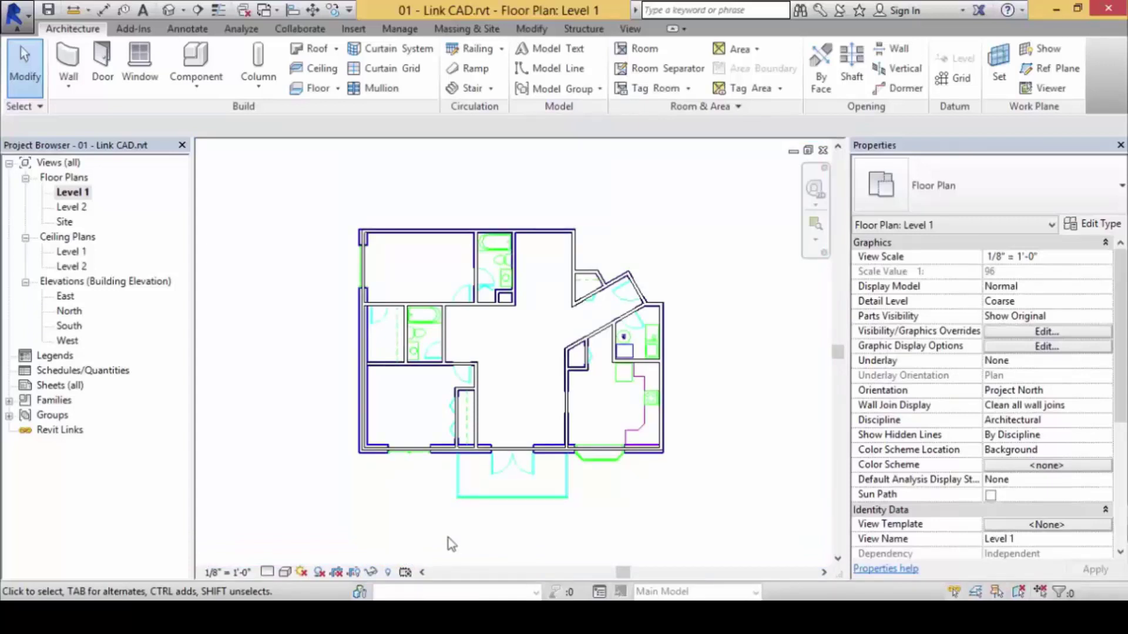
- Change the floor plan's long lower exterior wall and left exterior wall to the Generic - 12" wall type
{"action": "scroll", "coordinate": [446, 412], "scroll_direction": "up", "scroll_amount": 1}
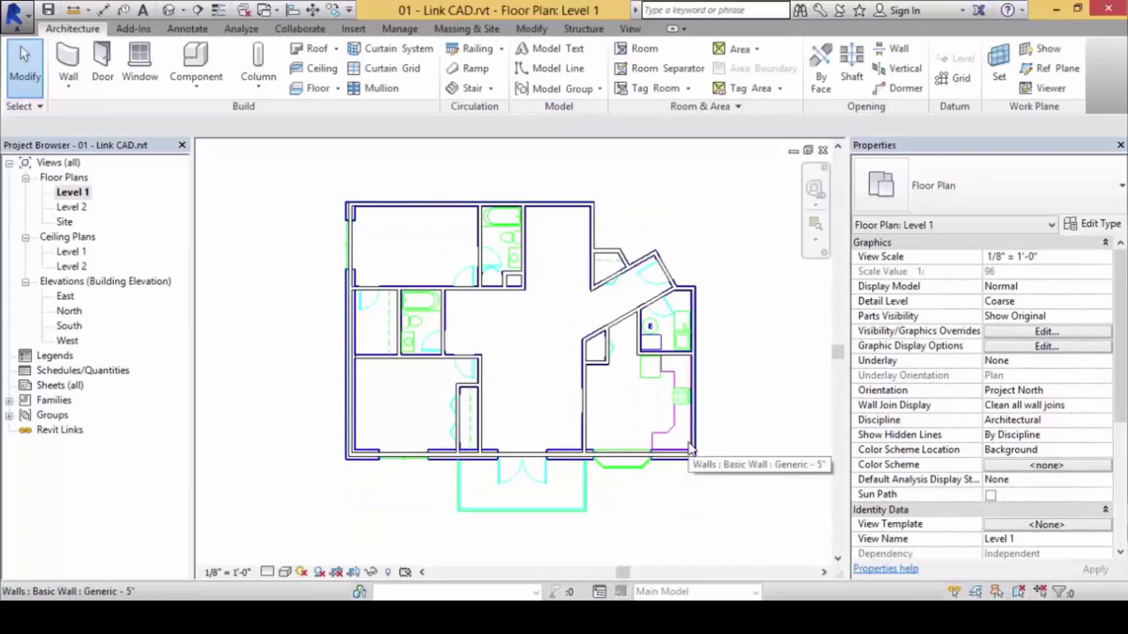
{"action": "scroll", "coordinate": [326, 253], "scroll_direction": "up", "scroll_amount": 4}
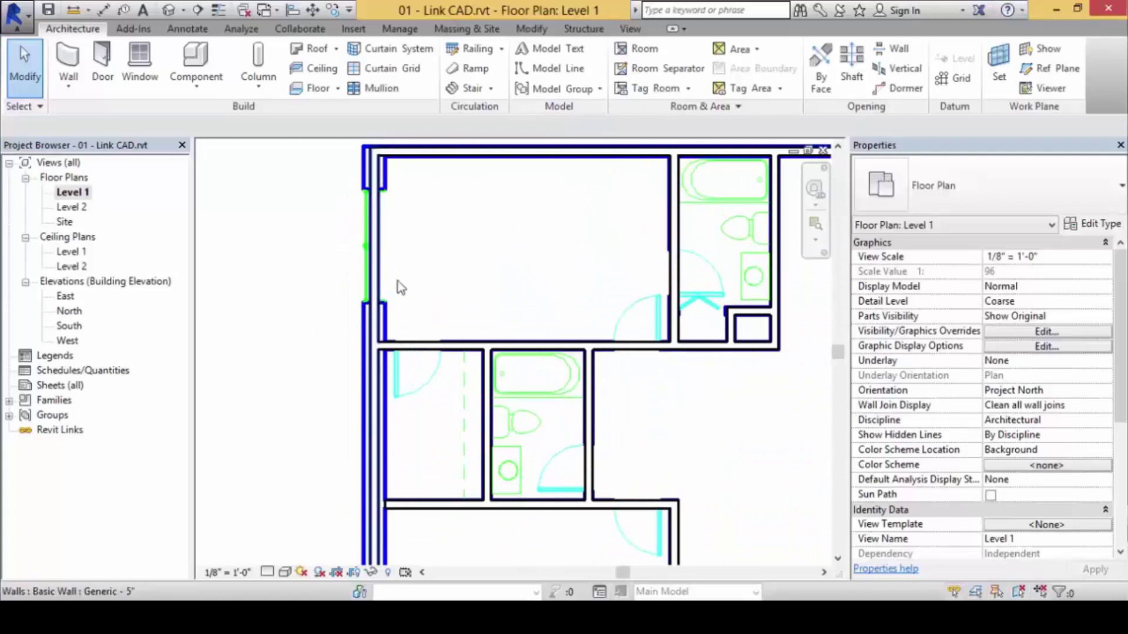
{"action": "scroll", "coordinate": [397, 294], "scroll_direction": "down", "scroll_amount": 4}
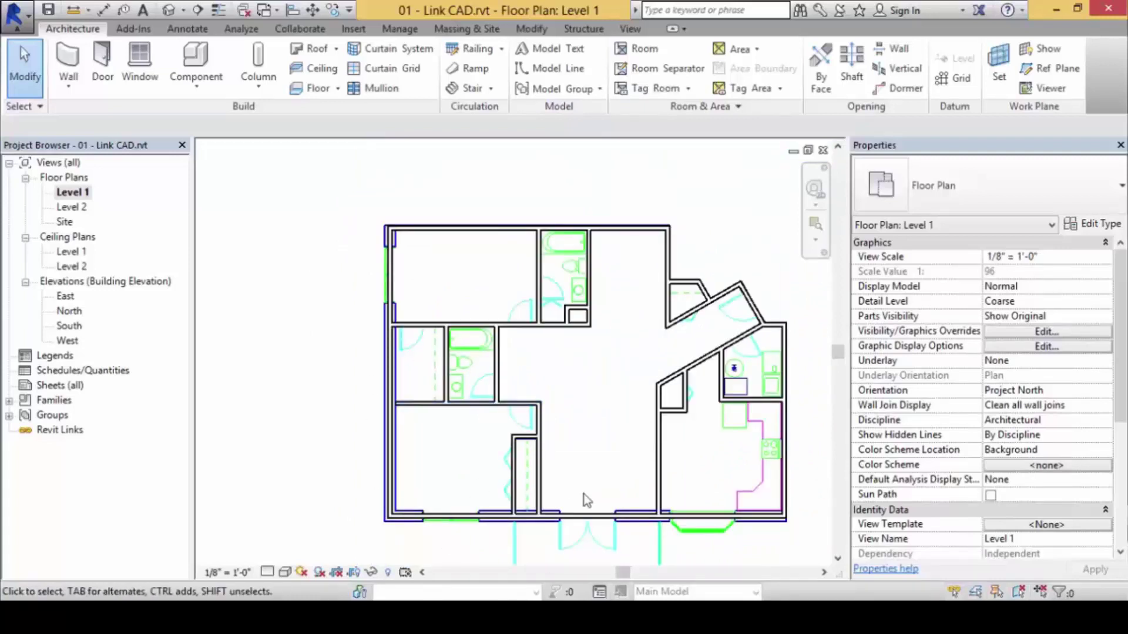
{"action": "left_click", "coordinate": [610, 518]}
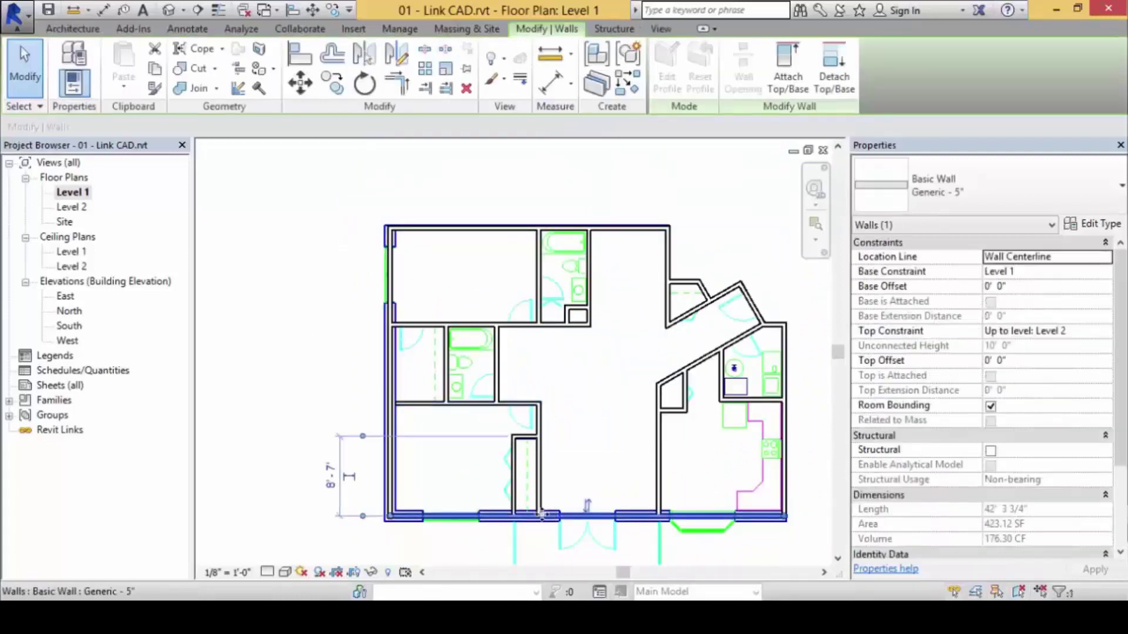
{"action": "left_click", "coordinate": [390, 295], "text": "ctrl"}
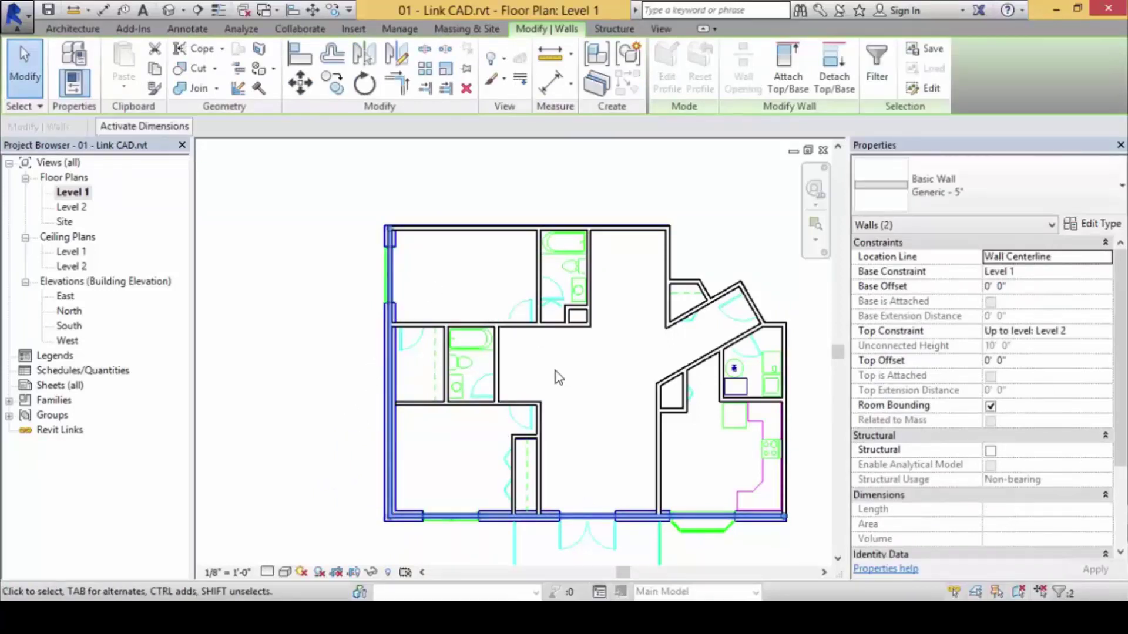
{"action": "left_click", "coordinate": [1007, 198]}
{"action": "scroll", "coordinate": [1019, 446], "scroll_direction": "down", "scroll_amount": 3}
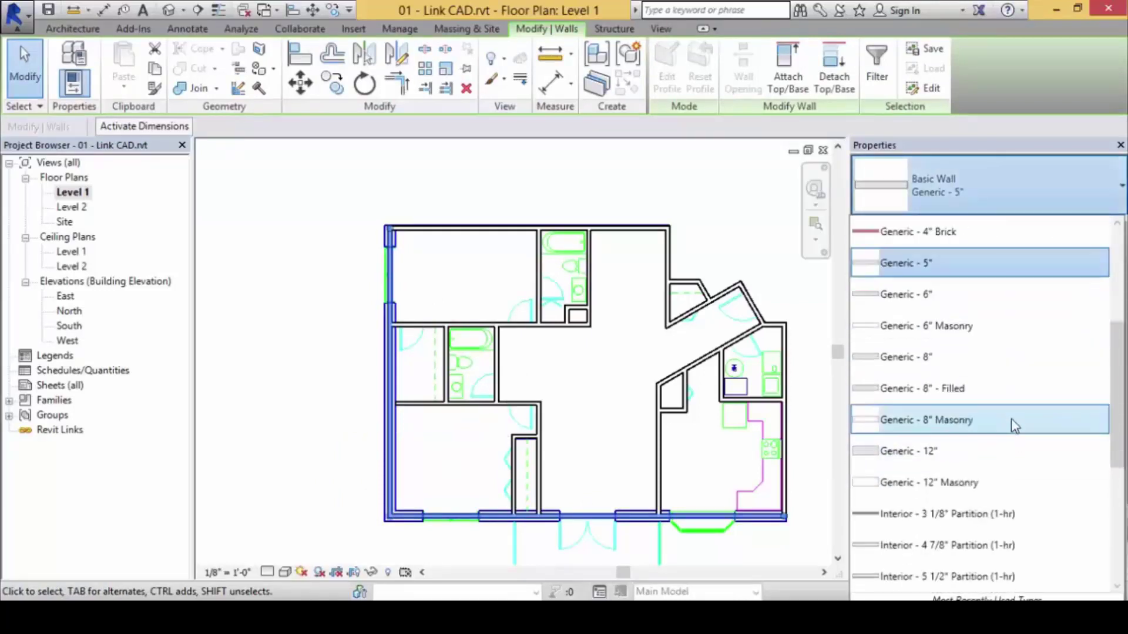
{"action": "left_click", "coordinate": [976, 450]}
{"action": "left_click", "coordinate": [325, 363]}
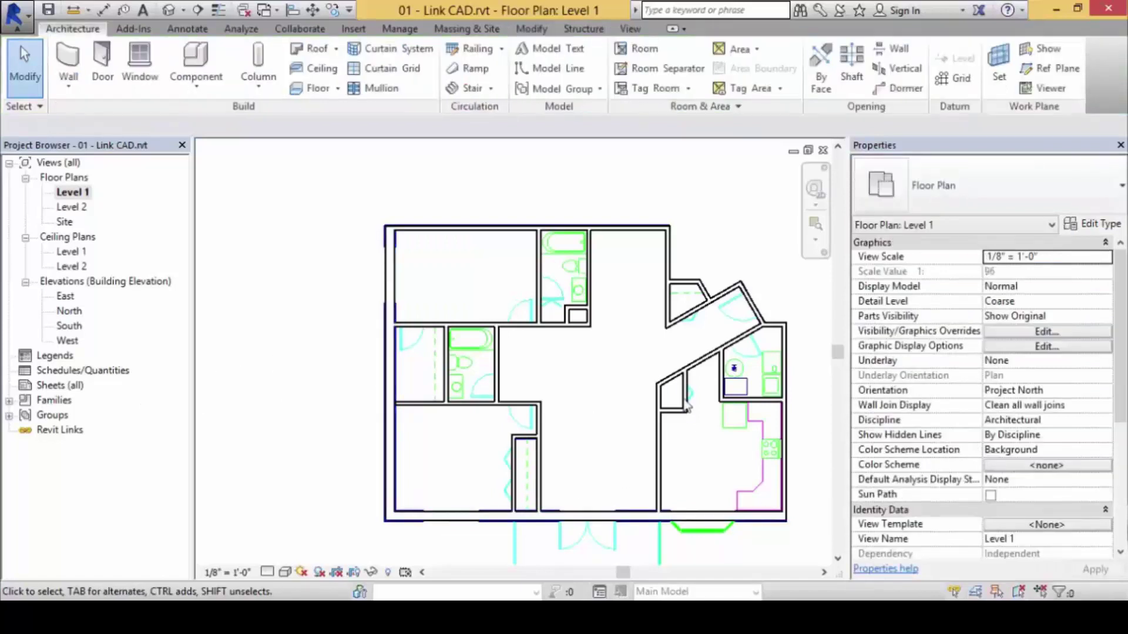
{"action": "left_click", "coordinate": [599, 517]}
{"action": "left_click", "coordinate": [392, 449], "text": "ctrl"}
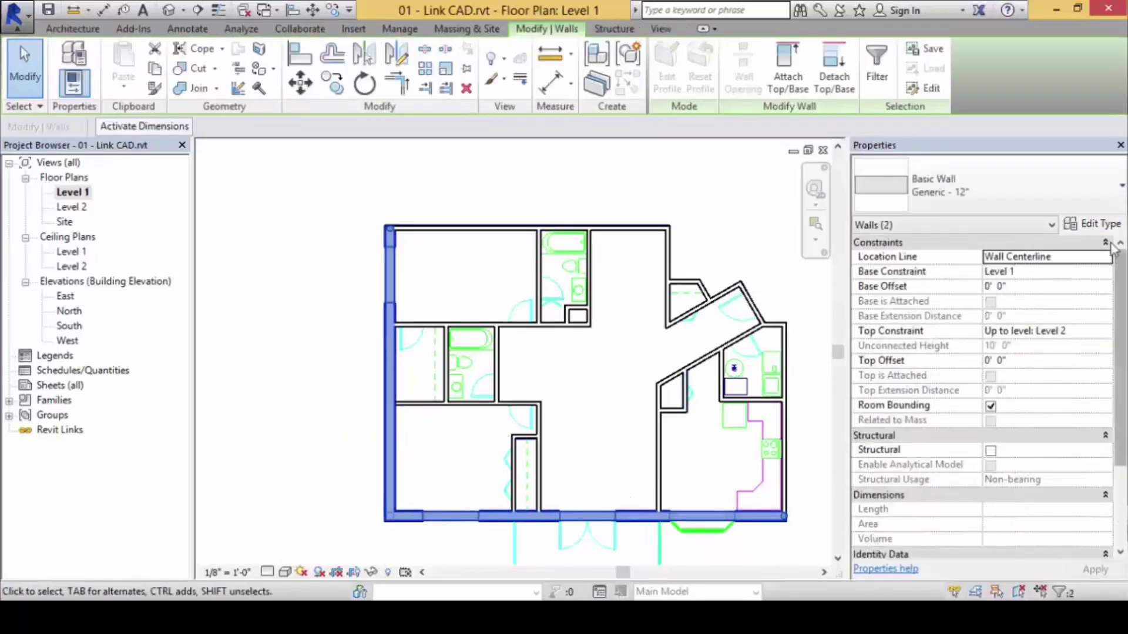
{"action": "left_click", "coordinate": [1038, 200]}
{"action": "scroll", "coordinate": [993, 439], "scroll_direction": "down", "scroll_amount": 2}
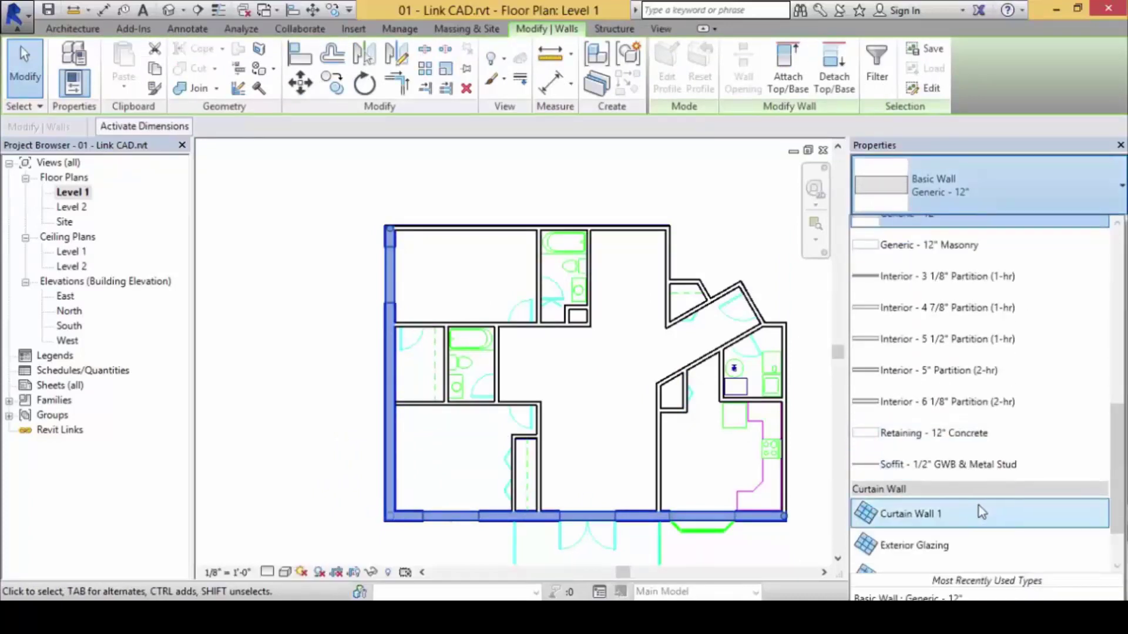
{"action": "key", "text": "Escape"}
{"action": "scroll", "coordinate": [365, 235], "scroll_direction": "up", "scroll_amount": 3}
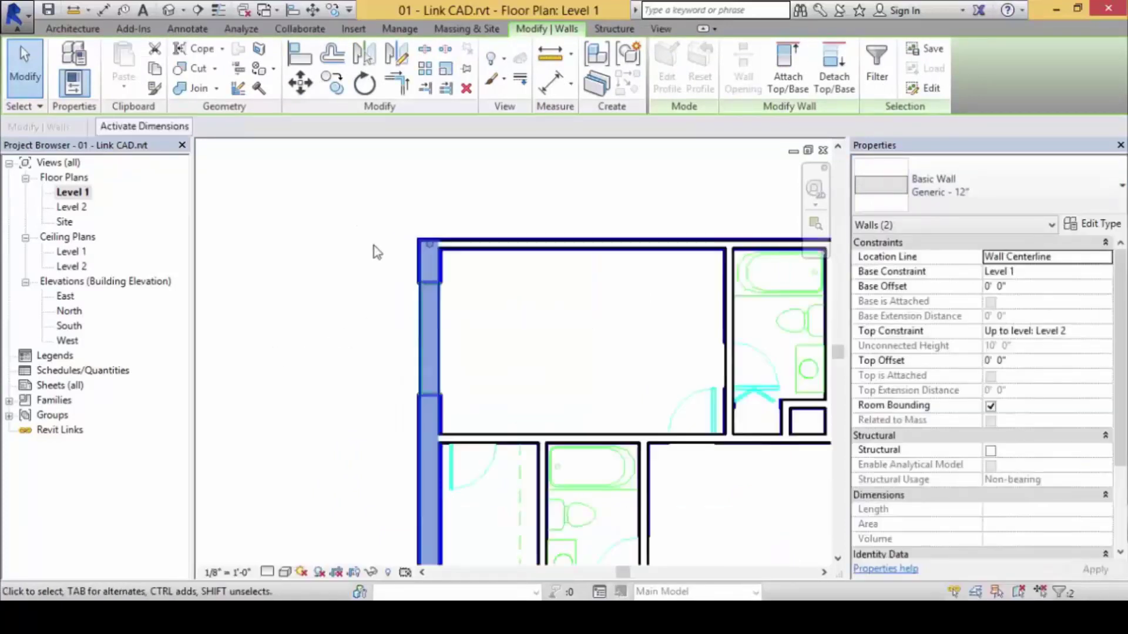
{"action": "left_click", "coordinate": [374, 246]}
{"action": "scroll", "coordinate": [552, 322], "scroll_direction": "down", "scroll_amount": 5}
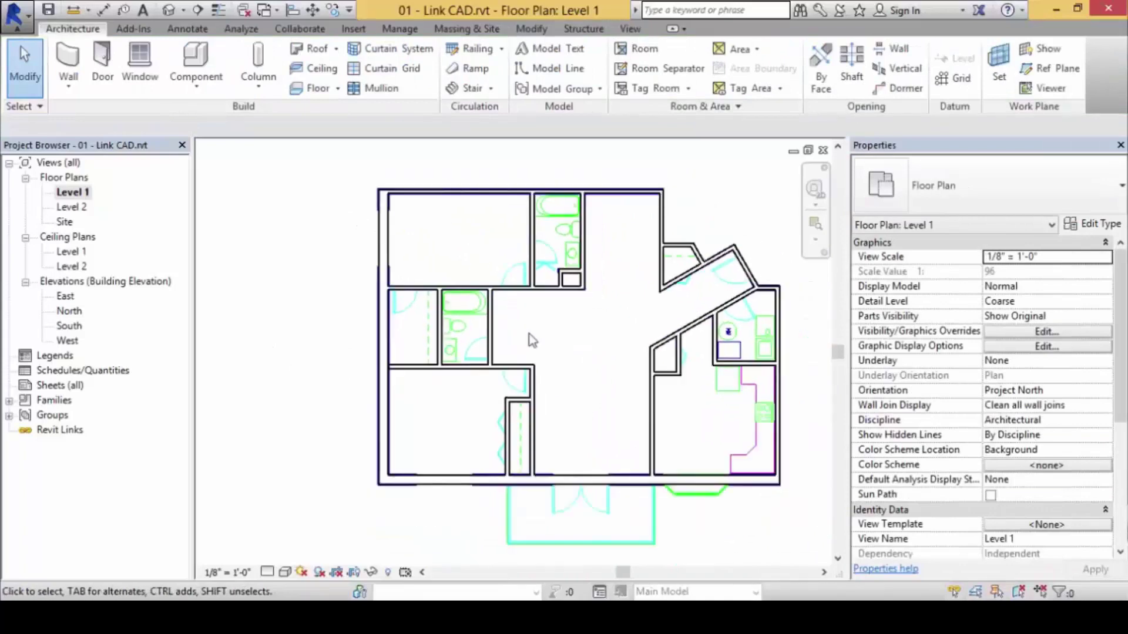
{"action": "middle_click_drag", "start_coordinate": [569, 309], "coordinate": [574, 381]}
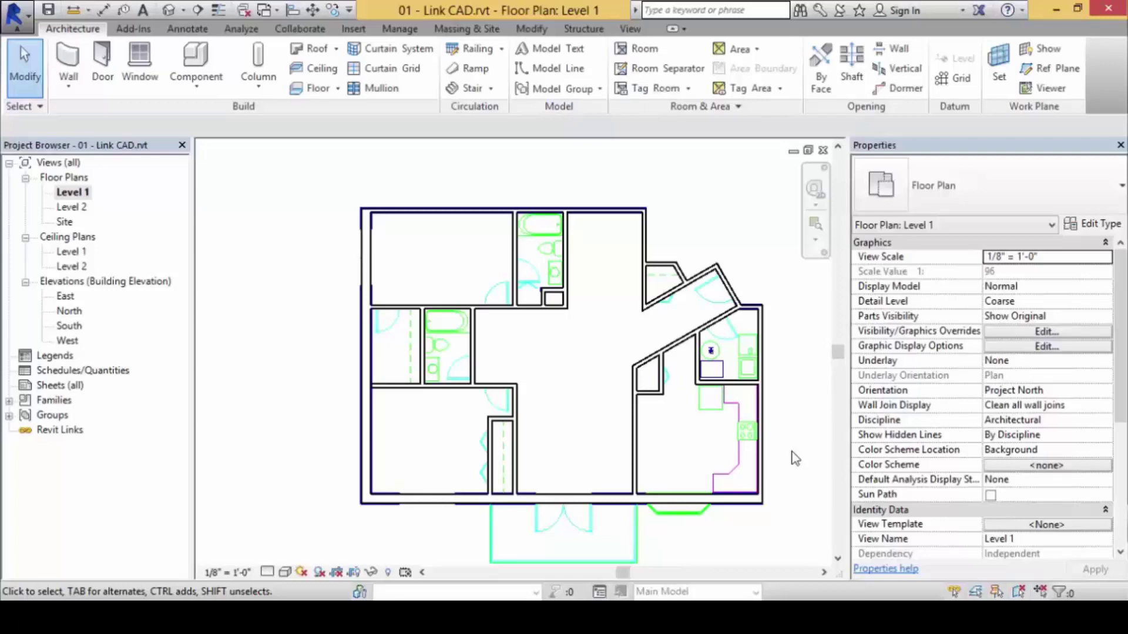
- Switch to Adobe Reader and read through the lesson notes in Semester 02 Lesson 02.pdf
{"action": "key", "text": "alt+Tab"}
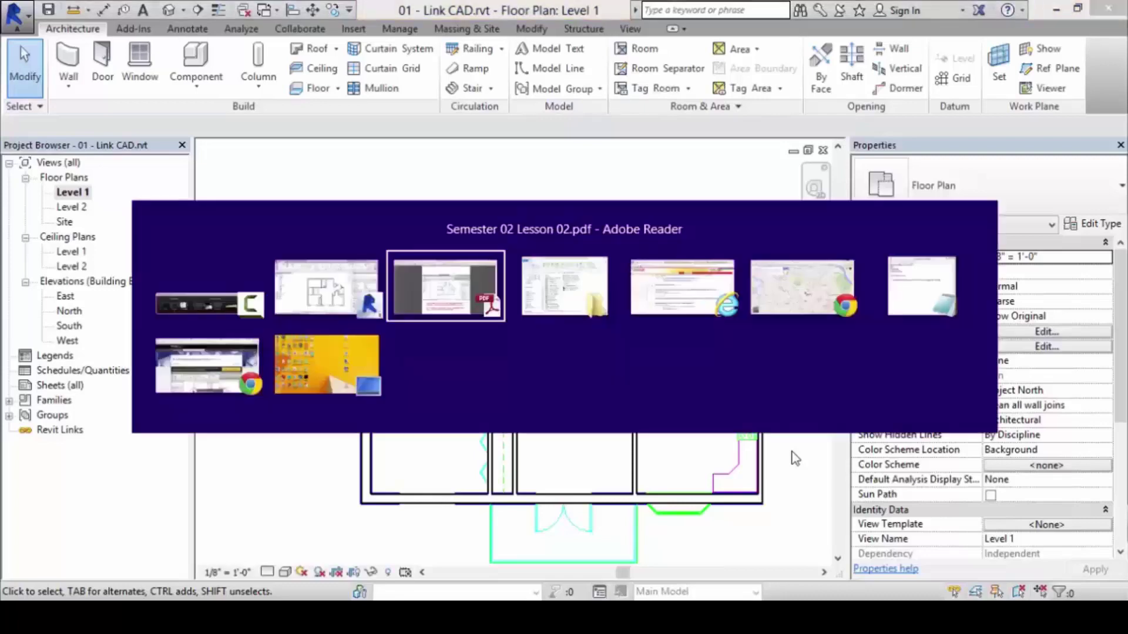
{"action": "scroll", "coordinate": [716, 376], "scroll_direction": "down", "scroll_amount": 3}
{"action": "scroll", "coordinate": [715, 376], "scroll_direction": "down", "scroll_amount": 6}
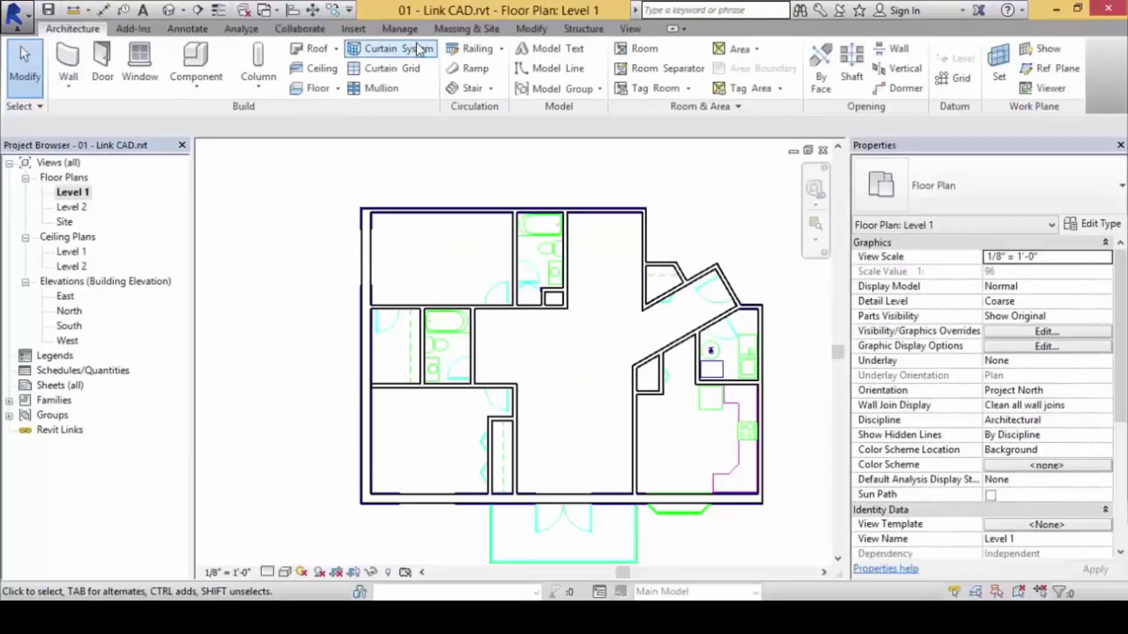
{"action": "left_click", "coordinate": [353, 28]}
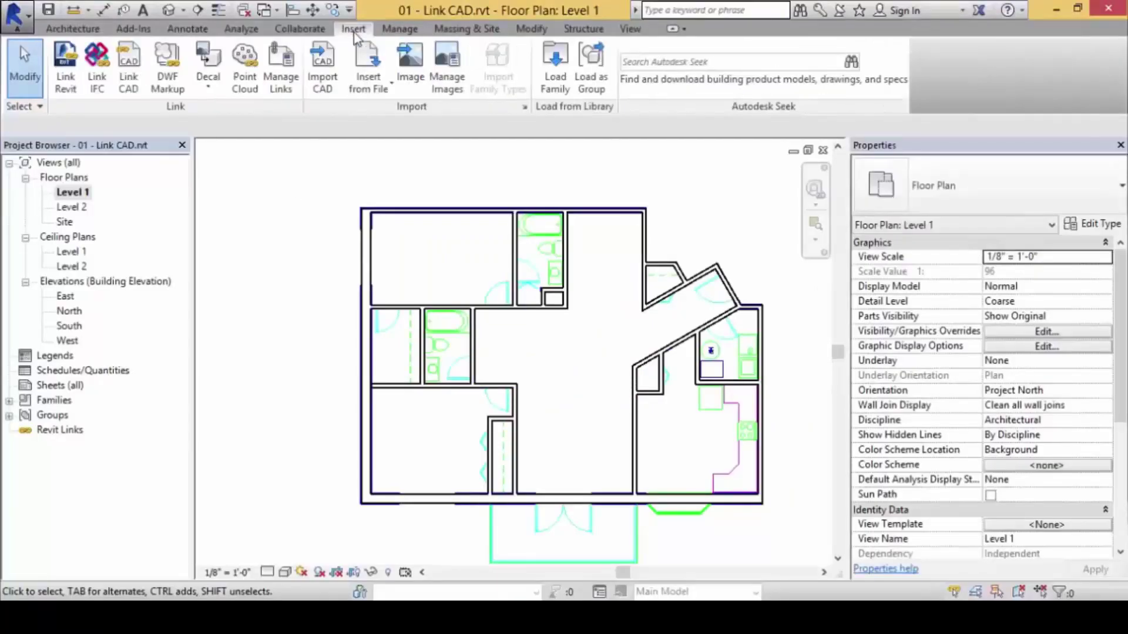
{"action": "mouse_move", "coordinate": [342, 4]}
{"action": "left_mouse_down"}
{"action": "mouse_move", "coordinate": [398, 50]}
{"action": "mouse_move", "coordinate": [385, 19]}
{"action": "mouse_move", "coordinate": [264, 25]}
{"action": "mouse_move", "coordinate": [251, 75]}
{"action": "mouse_move", "coordinate": [282, 100]}
{"action": "mouse_move", "coordinate": [312, 64]}
{"action": "mouse_move", "coordinate": [261, 27]}
{"action": "left_mouse_up"}
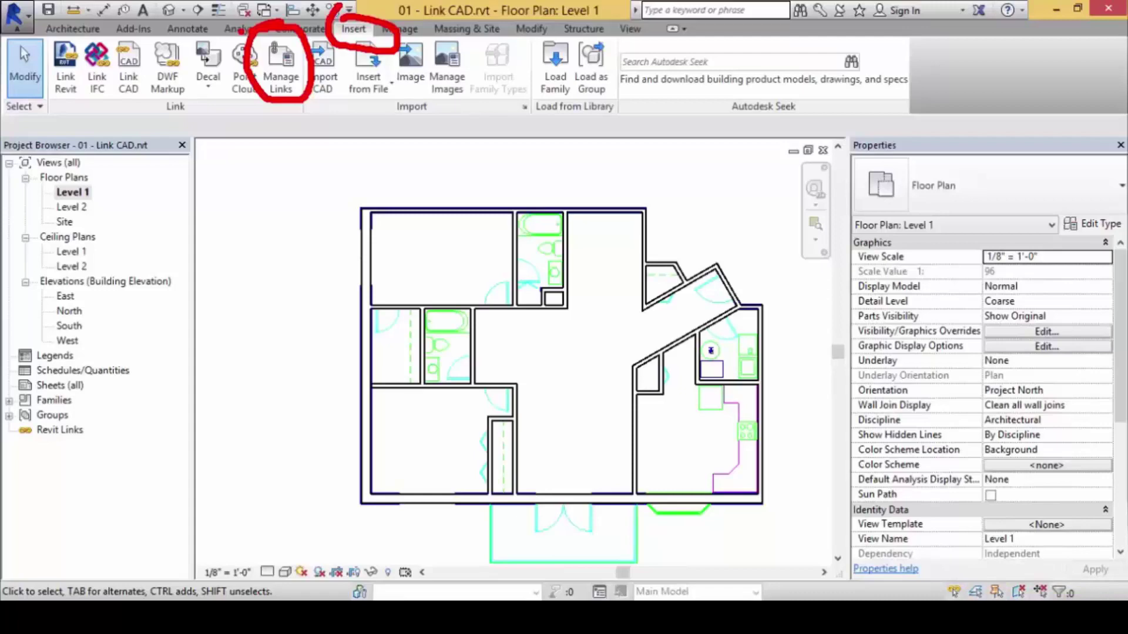
{"action": "left_click", "coordinate": [280, 69]}
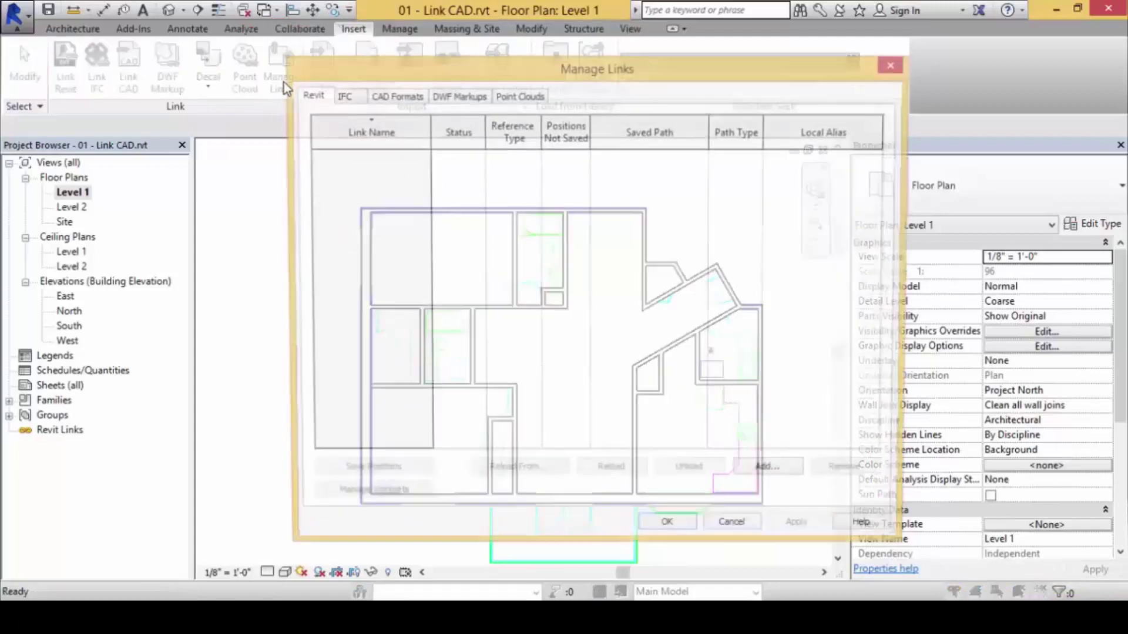
{"action": "left_click_drag", "start_coordinate": [677, 69], "coordinate": [659, 60]}
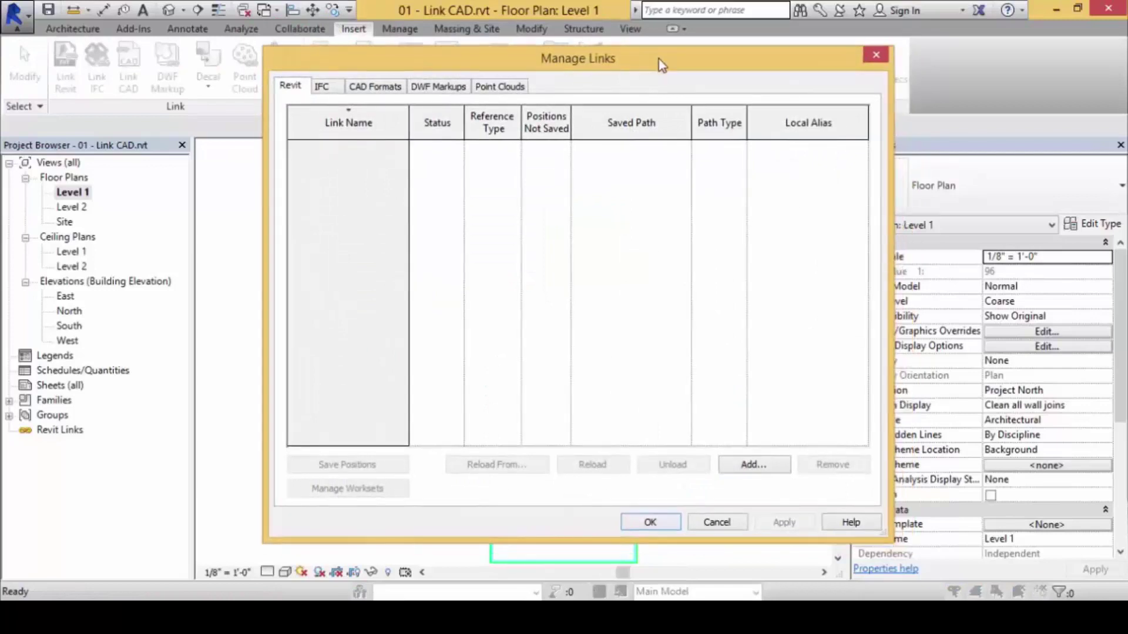
{"action": "left_click", "coordinate": [875, 54]}
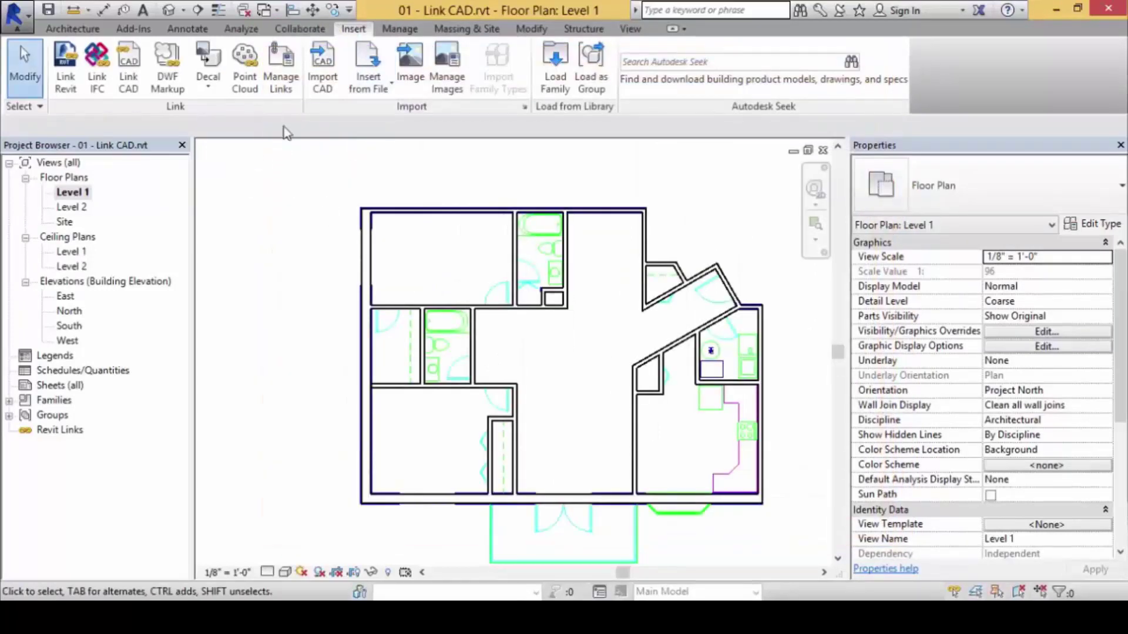
- Unload the linked AutoCAD Floorplan.dwg under CAD Formats in Manage Links and apply the change
{"action": "left_click", "coordinate": [281, 82]}
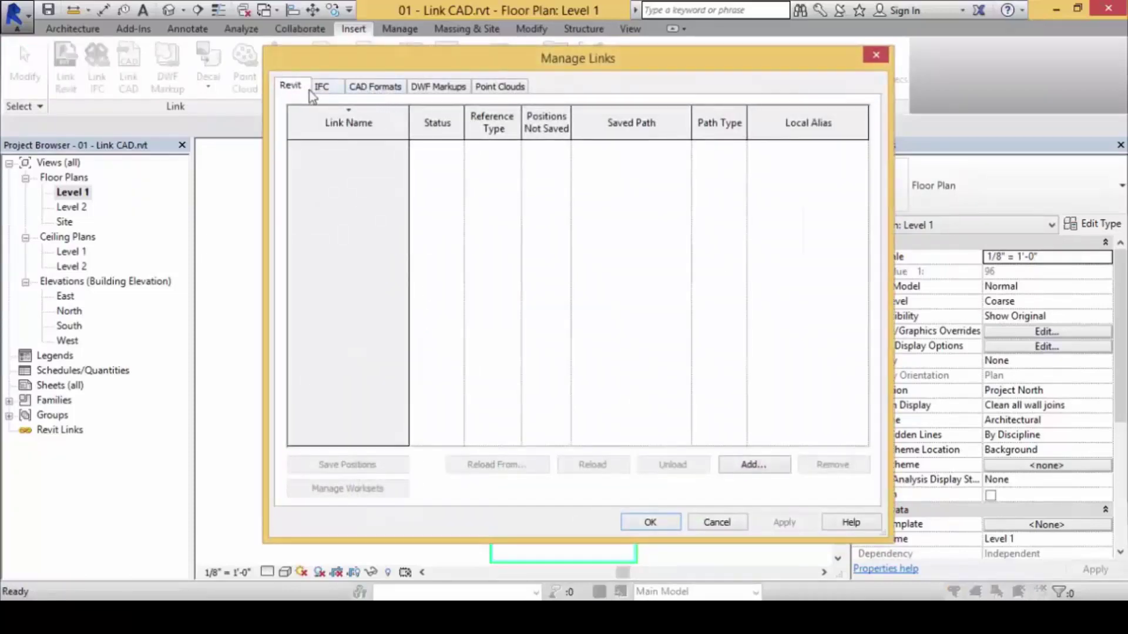
{"action": "left_click", "coordinate": [368, 92]}
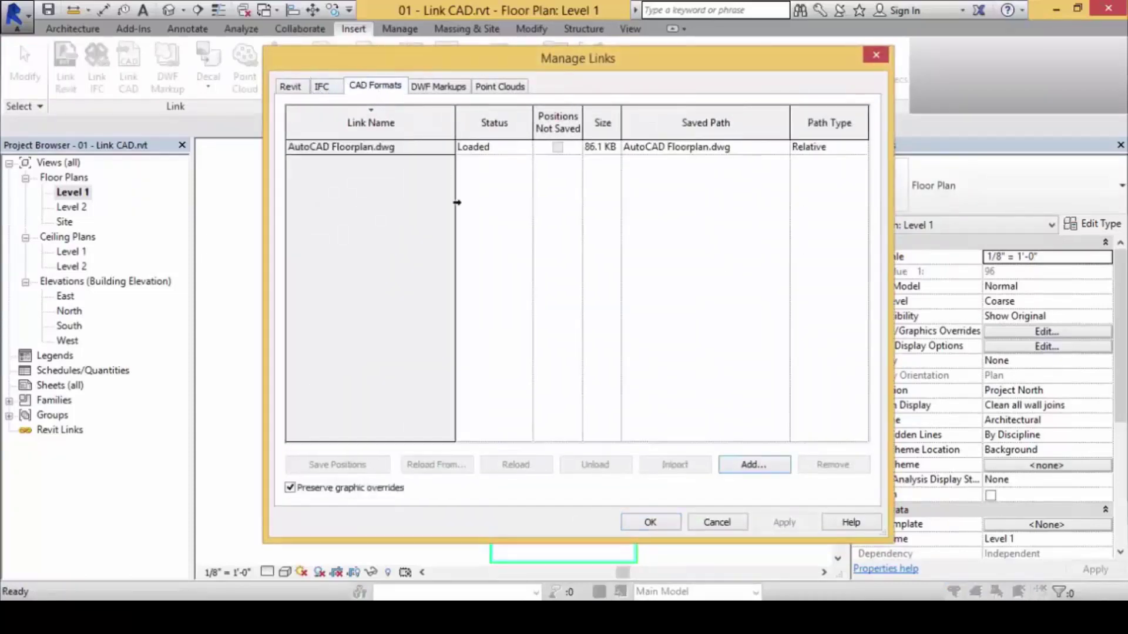
{"action": "left_click", "coordinate": [414, 148]}
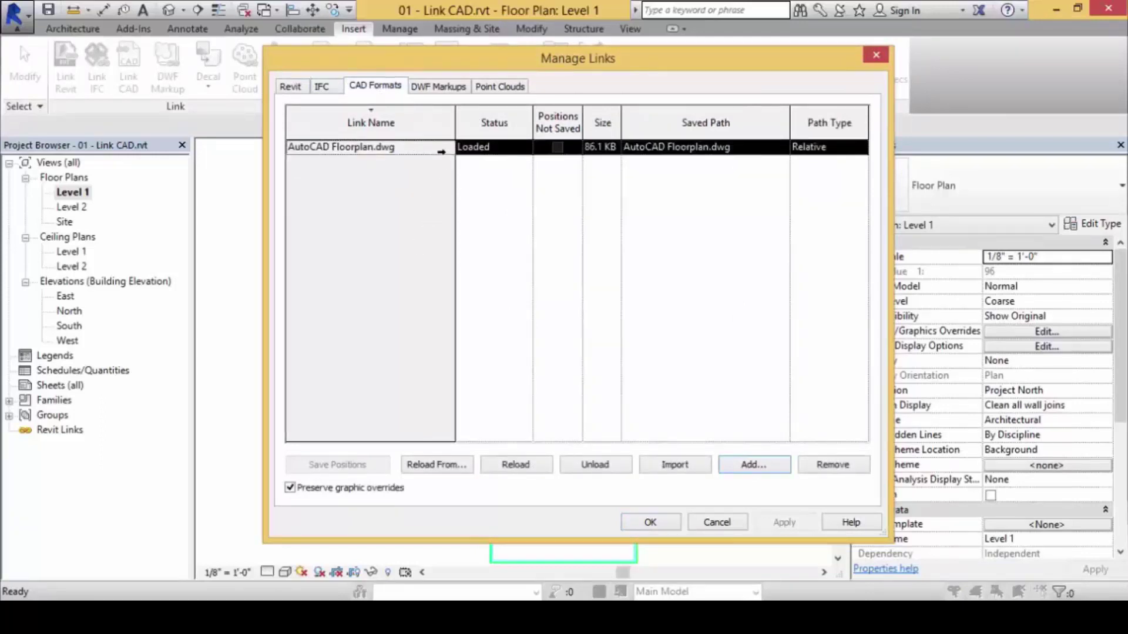
{"action": "left_click", "coordinate": [692, 149]}
{"action": "left_click", "coordinate": [695, 154]}
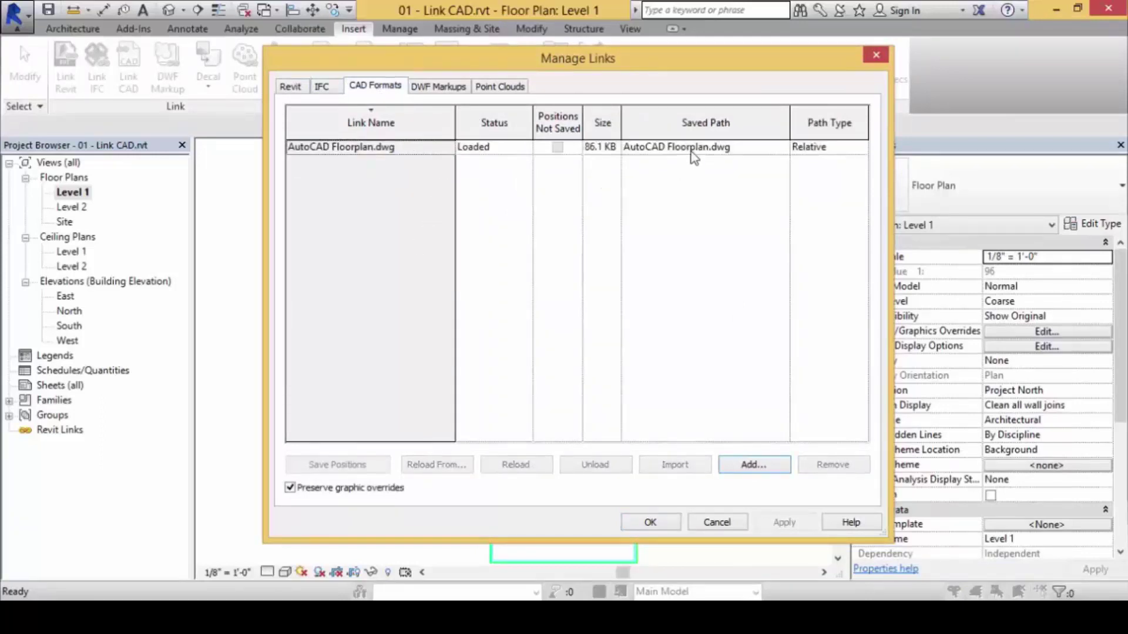
{"action": "left_click", "coordinate": [293, 145]}
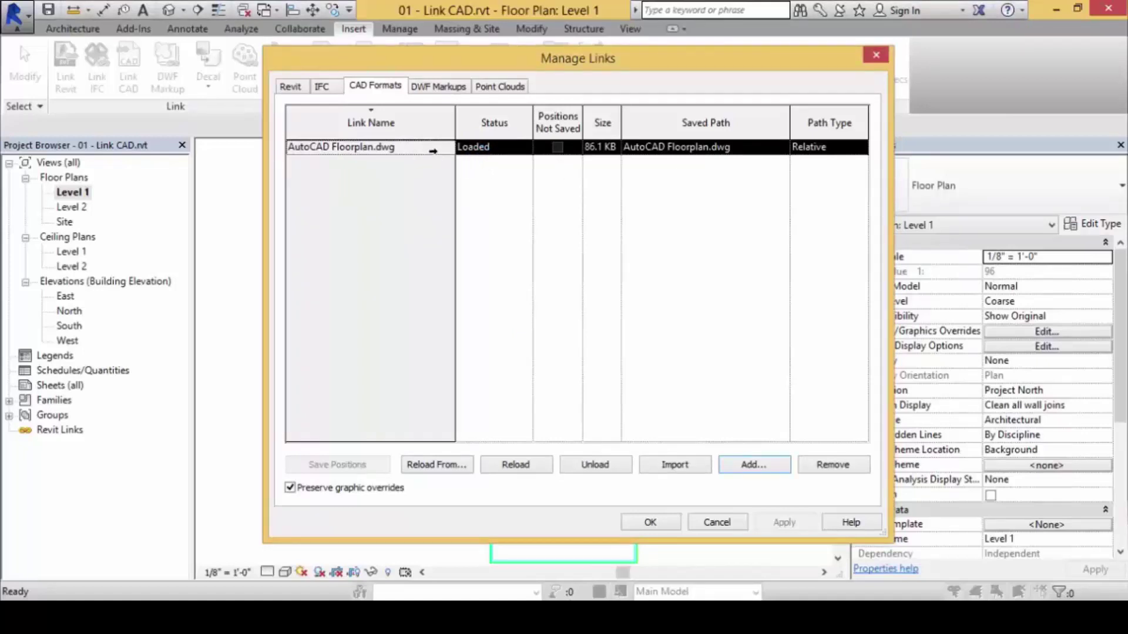
{"action": "left_click", "coordinate": [595, 470]}
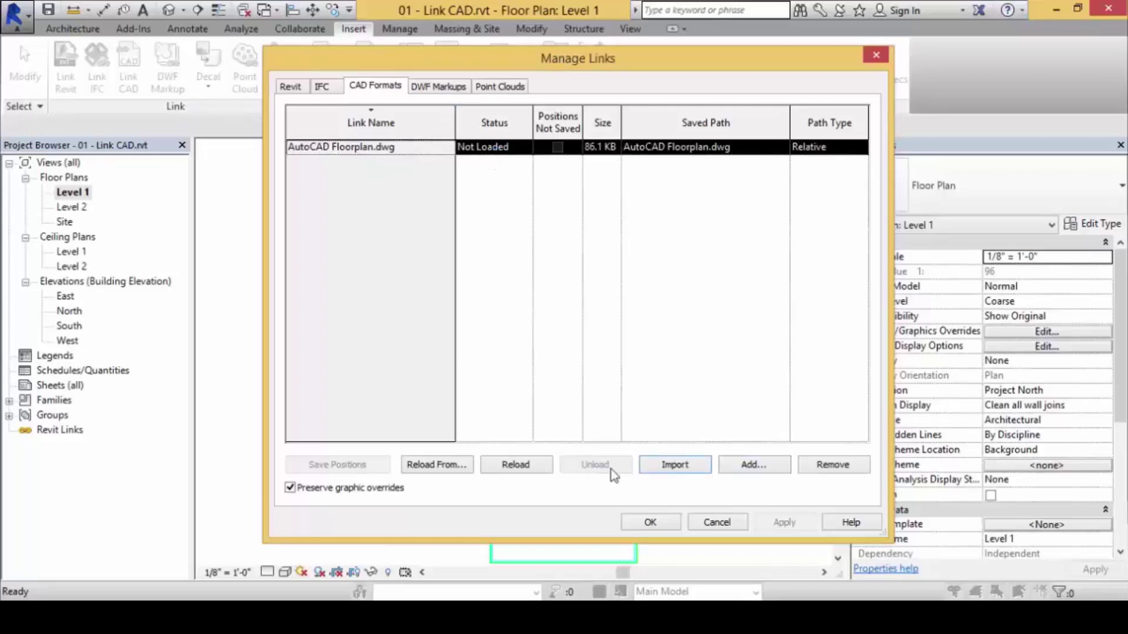
{"action": "left_click", "coordinate": [650, 523]}
{"action": "scroll", "coordinate": [561, 297], "scroll_direction": "down", "scroll_amount": 2}
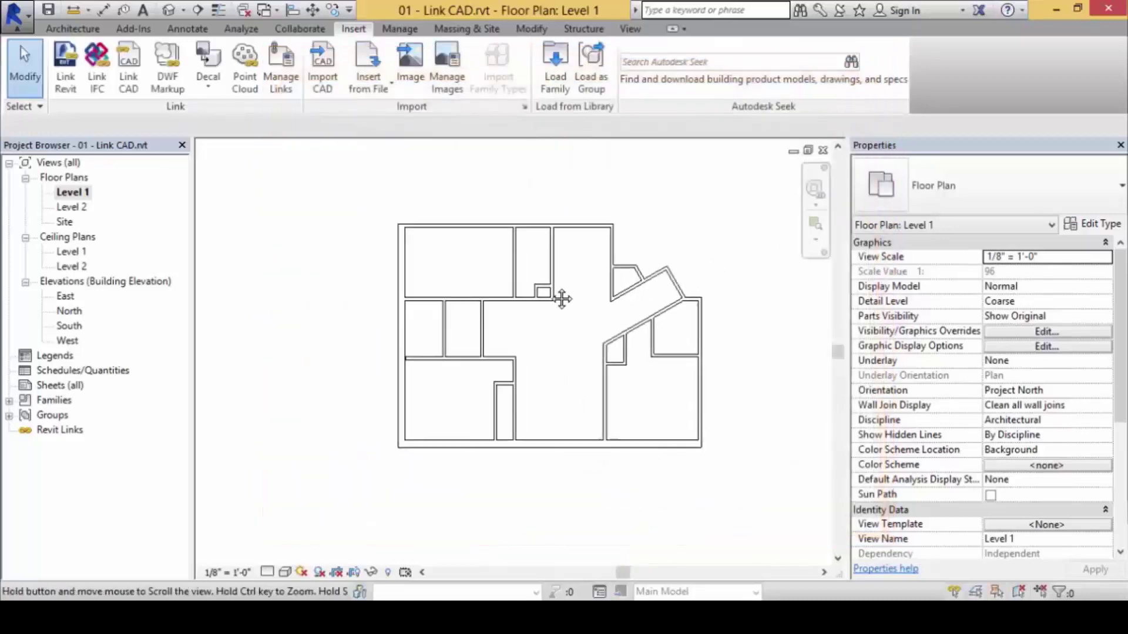
{"action": "scroll", "coordinate": [555, 300], "scroll_direction": "up", "scroll_amount": 1}
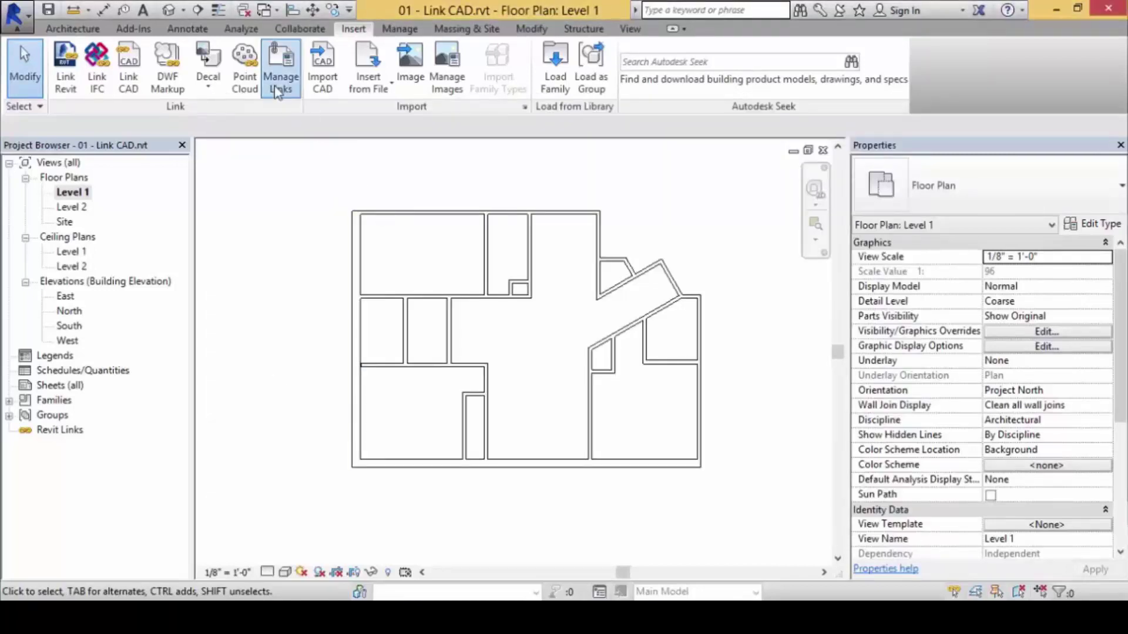
- Reopen Manage Links and select the AutoCAD Floorplan.dwg link under CAD Formats
{"action": "left_click", "coordinate": [280, 66]}
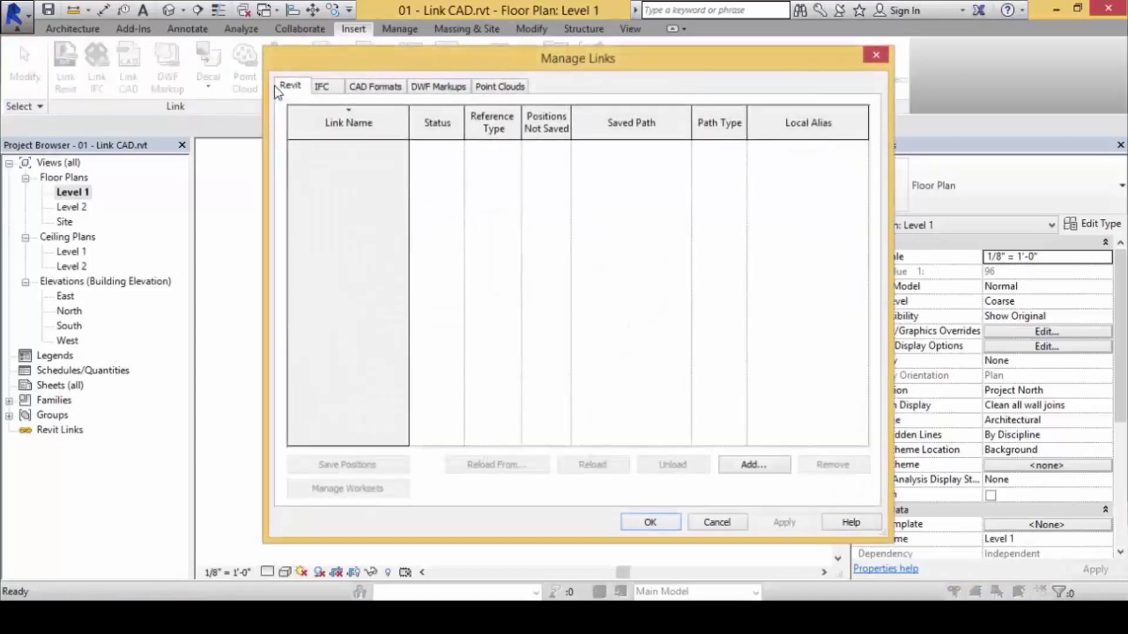
{"action": "left_click", "coordinate": [382, 88]}
{"action": "left_click", "coordinate": [419, 148]}
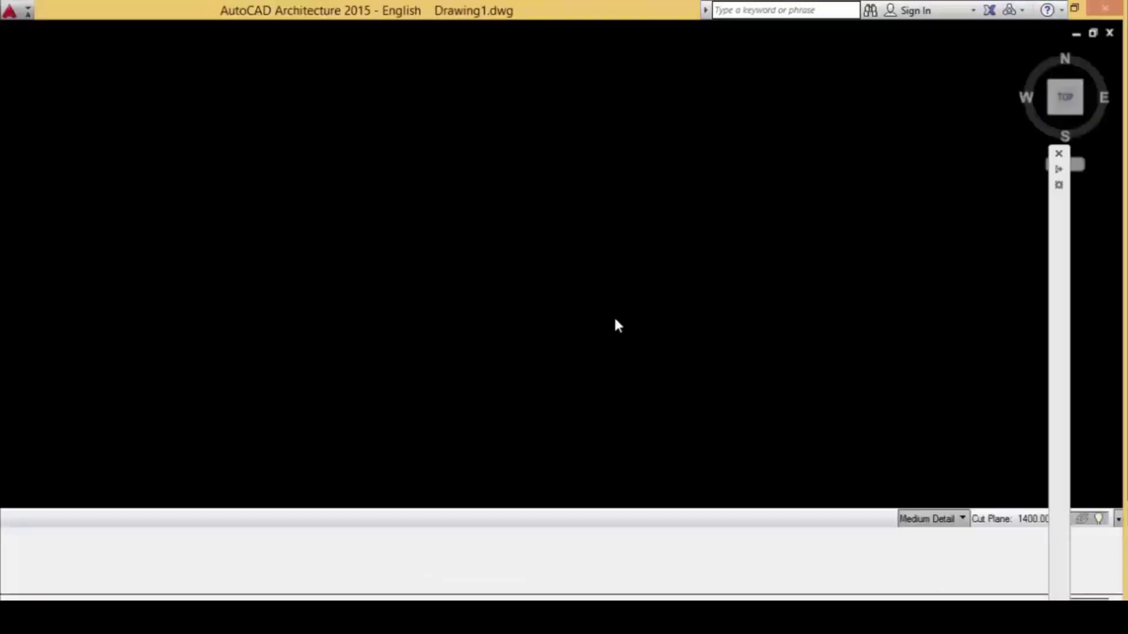
- Open AutoCAD Floorplan.dwg from the lesson folder in AutoCAD Architecture and show the whole floor plan
{"action": "mouse_move", "coordinate": [235, 617]}
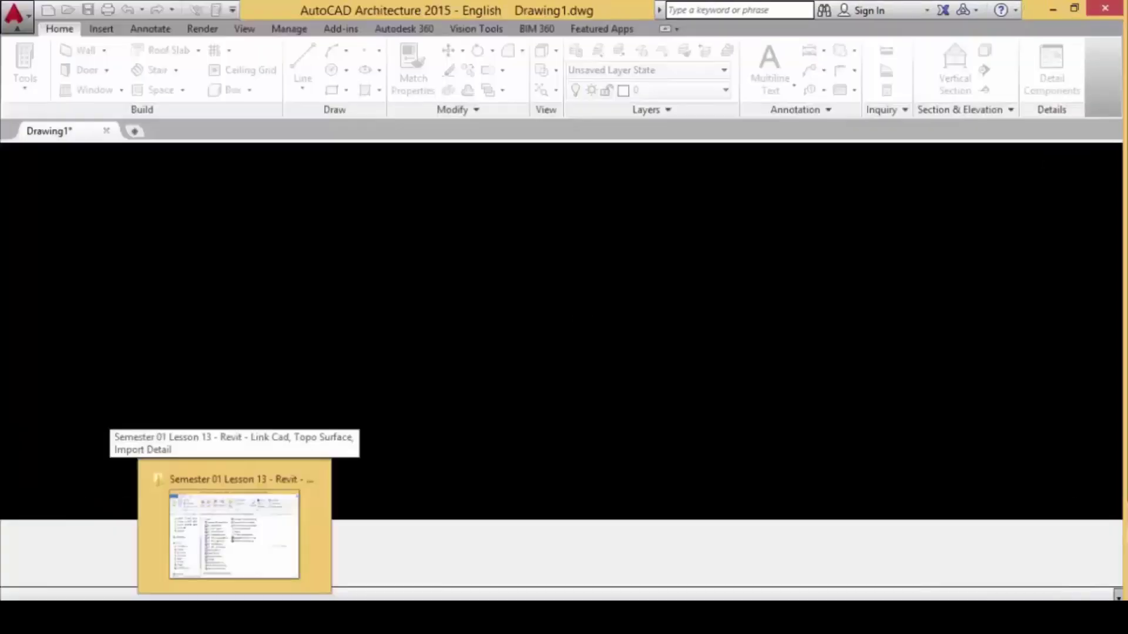
{"action": "left_click", "coordinate": [245, 598]}
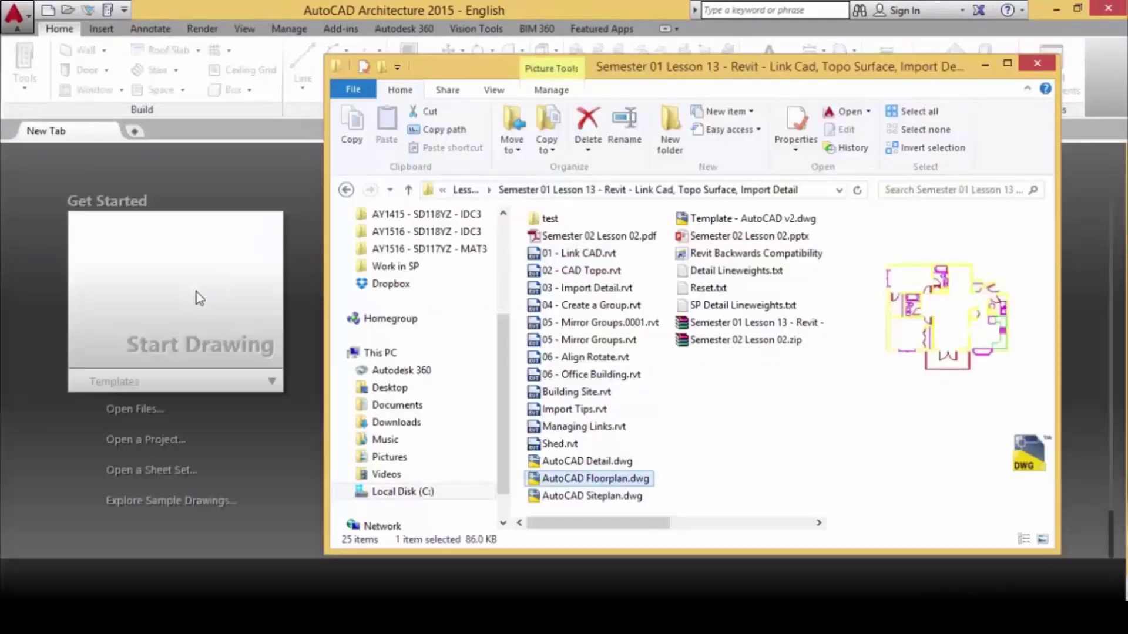
{"action": "left_click_drag", "start_coordinate": [586, 479], "coordinate": [15, 458]}
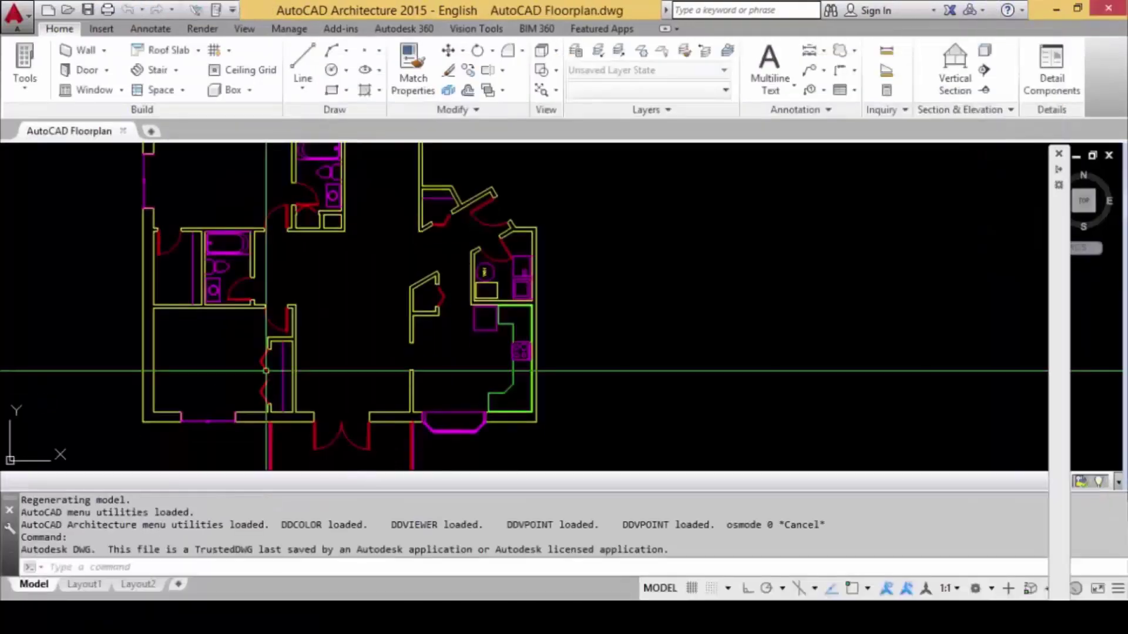
{"action": "middle_click", "coordinate": [265, 371]}
{"action": "middle_click", "coordinate": [266, 370]}
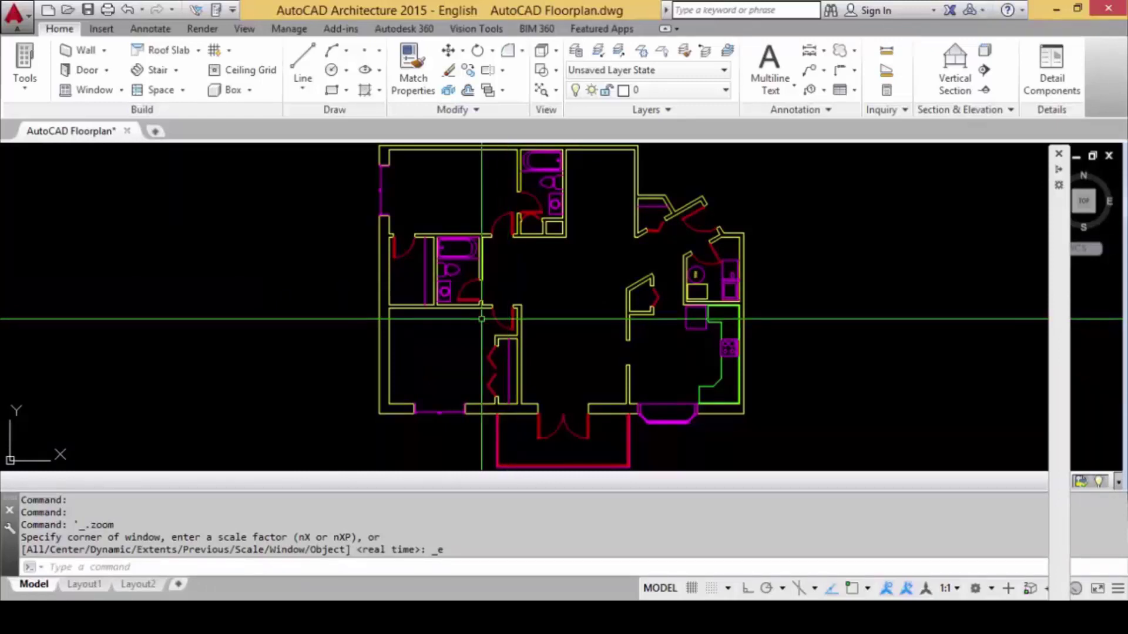
- Draw two overlapping circles across the central living area of the floor plan, the second with a radius of about 8'-3"
{"action": "type", "text": "ci"}
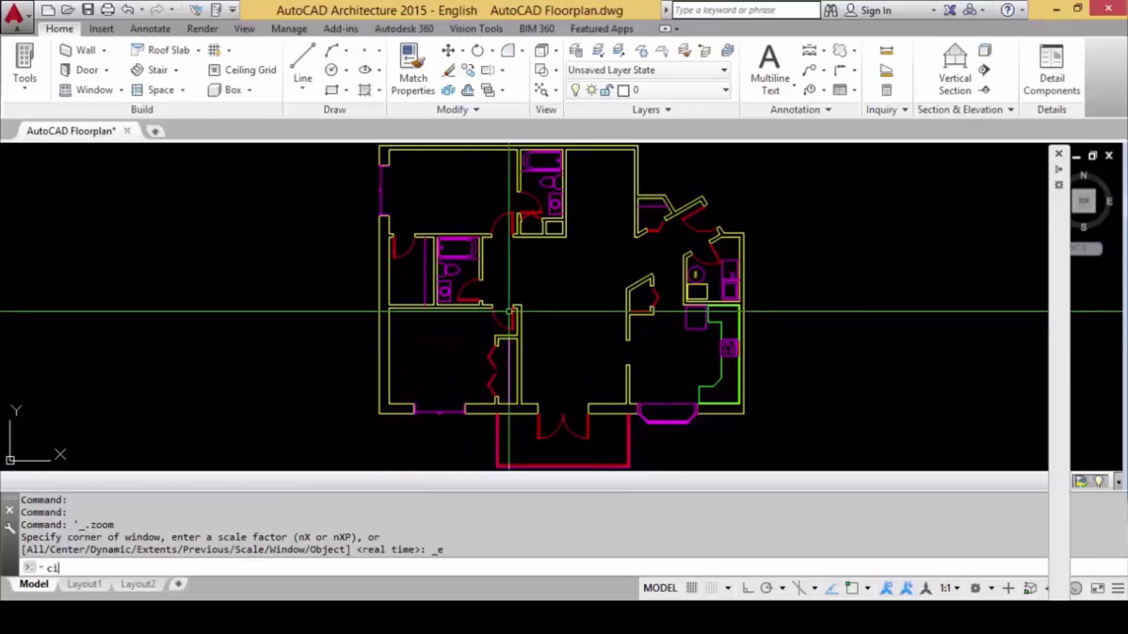
{"action": "key", "text": "Return"}
{"action": "left_click", "coordinate": [527, 290]}
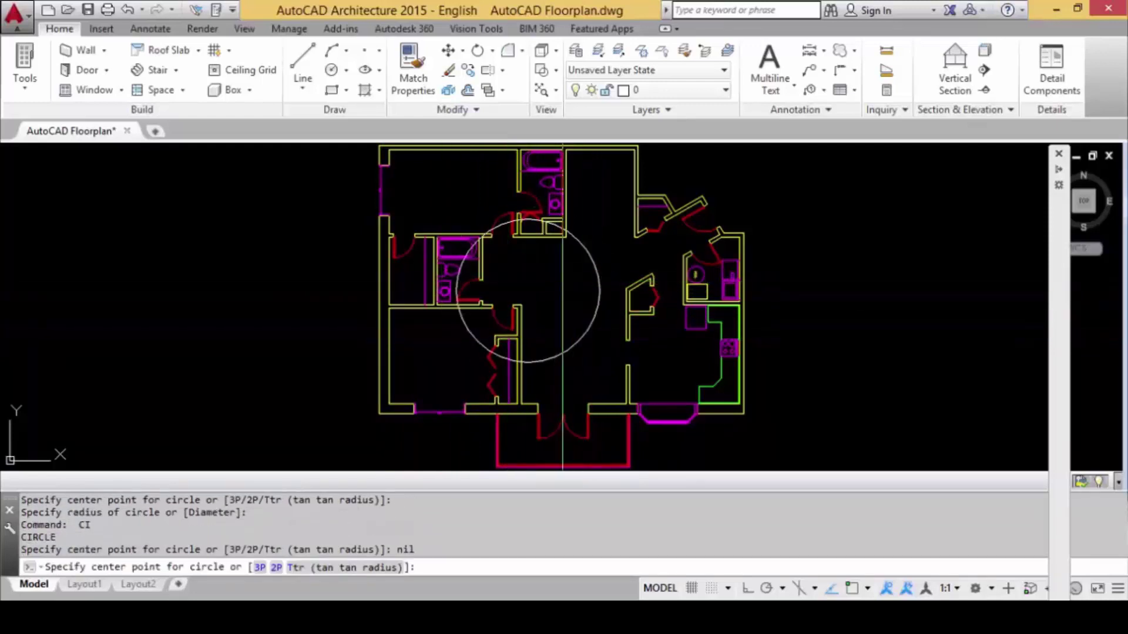
{"action": "left_click", "coordinate": [565, 282]}
{"action": "left_click", "coordinate": [633, 276]}
- Draw a circle of about 5'-9" radius over the kitchen and a smaller circle in the upper-left bedroom
{"action": "type", "text": "ci"}
{"action": "key", "text": "Return"}
{"action": "left_click", "coordinate": [657, 319]}
{"action": "left_click", "coordinate": [657, 369]}
{"action": "key", "text": "Return"}
{"action": "left_click", "coordinate": [442, 181]}
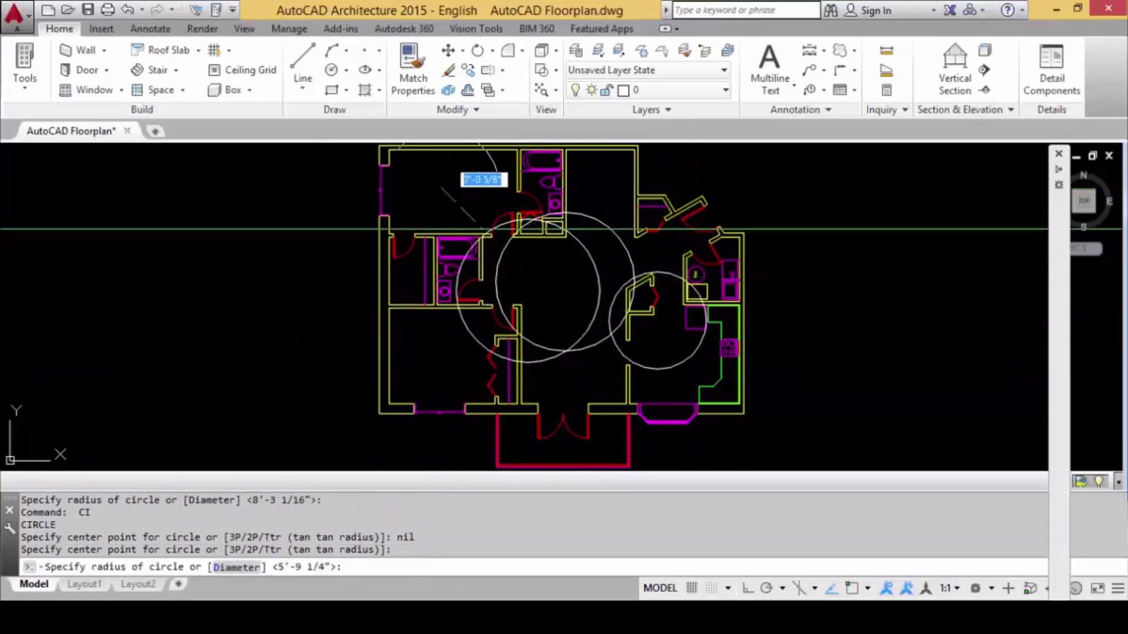
{"action": "left_click", "coordinate": [468, 214]}
- Move the upper-left bedroom circle slightly down and to the right, and save the drawing
{"action": "left_click", "coordinate": [468, 206]}
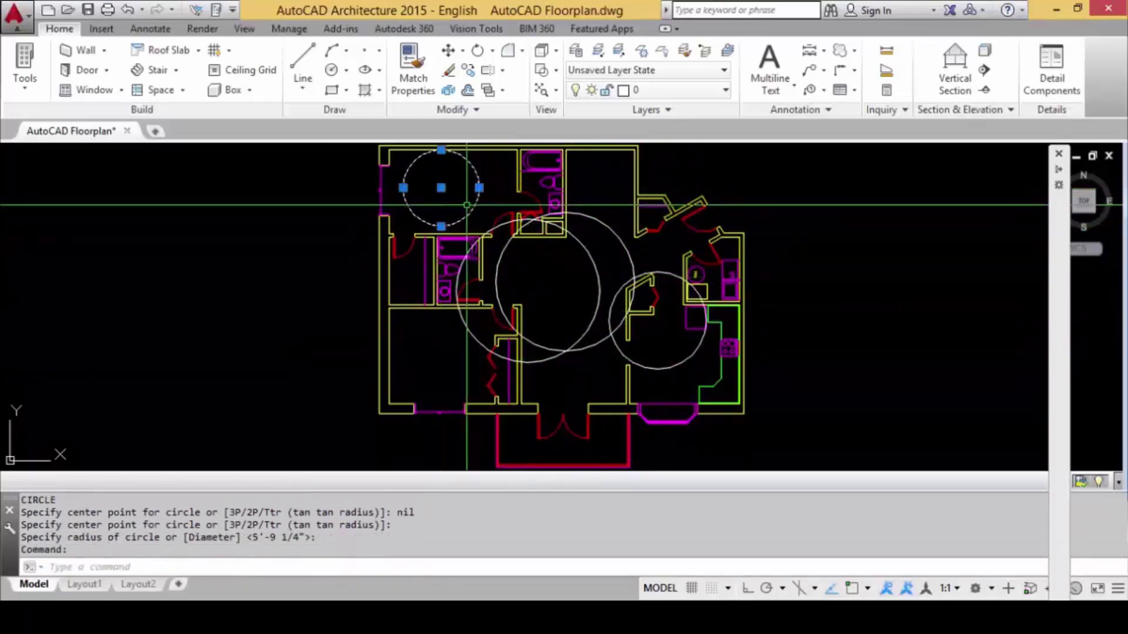
{"action": "type", "text": "m"}
{"action": "key", "text": "Return"}
{"action": "left_click", "coordinate": [468, 205]}
{"action": "left_click", "coordinate": [482, 228]}
{"action": "key", "text": "Escape"}
{"action": "key", "text": "Escape"}
{"action": "key", "text": "Escape"}
{"action": "key", "text": "Escape"}
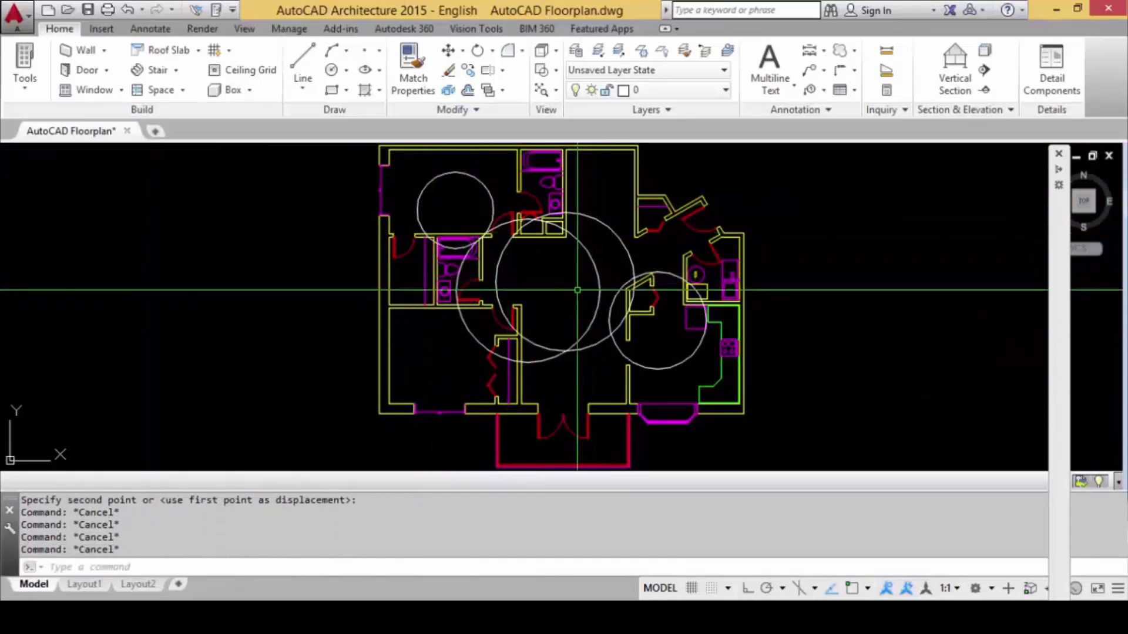
{"action": "key", "text": "ctrl+s"}
- Switch to Revit, reload the AutoCAD Floorplan.dwg link in Manage Links and accept the dialog
{"action": "key", "text": "alt+Tab"}
{"action": "key", "text": "alt+Tab"}
{"action": "key", "text": "alt+Tab"}
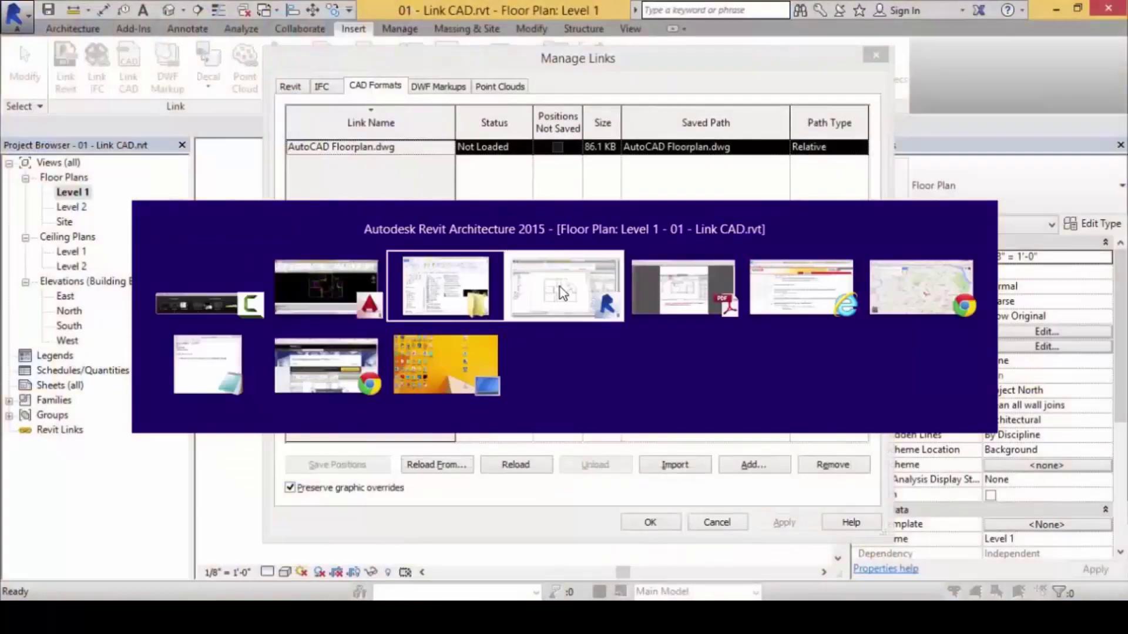
{"action": "left_click", "coordinate": [559, 287]}
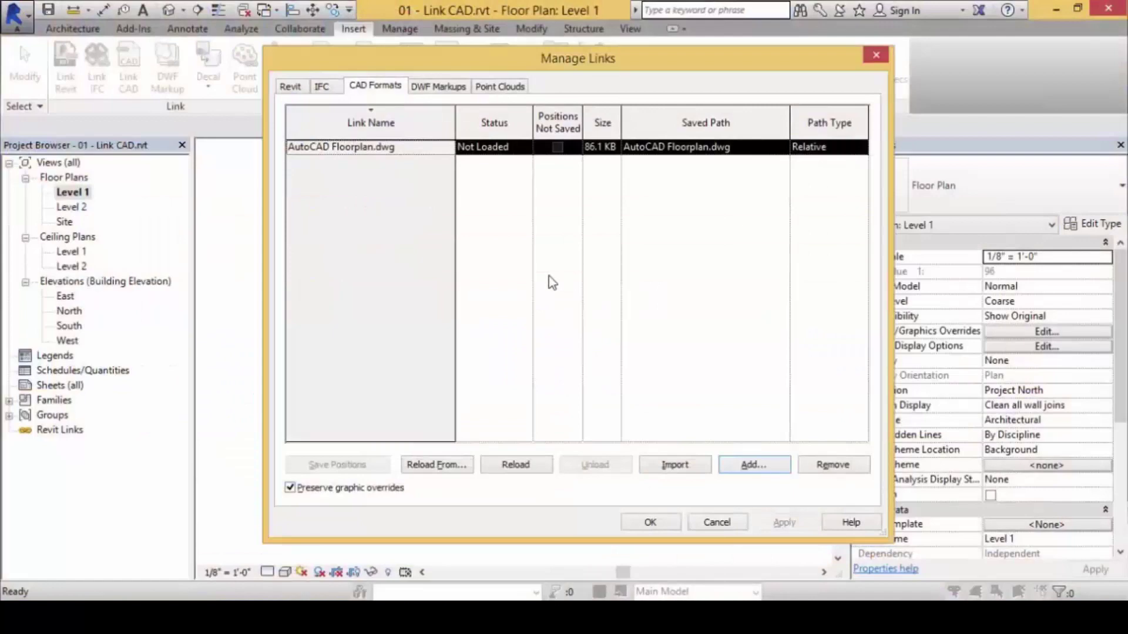
{"action": "left_click", "coordinate": [518, 465]}
{"action": "left_click", "coordinate": [650, 522]}
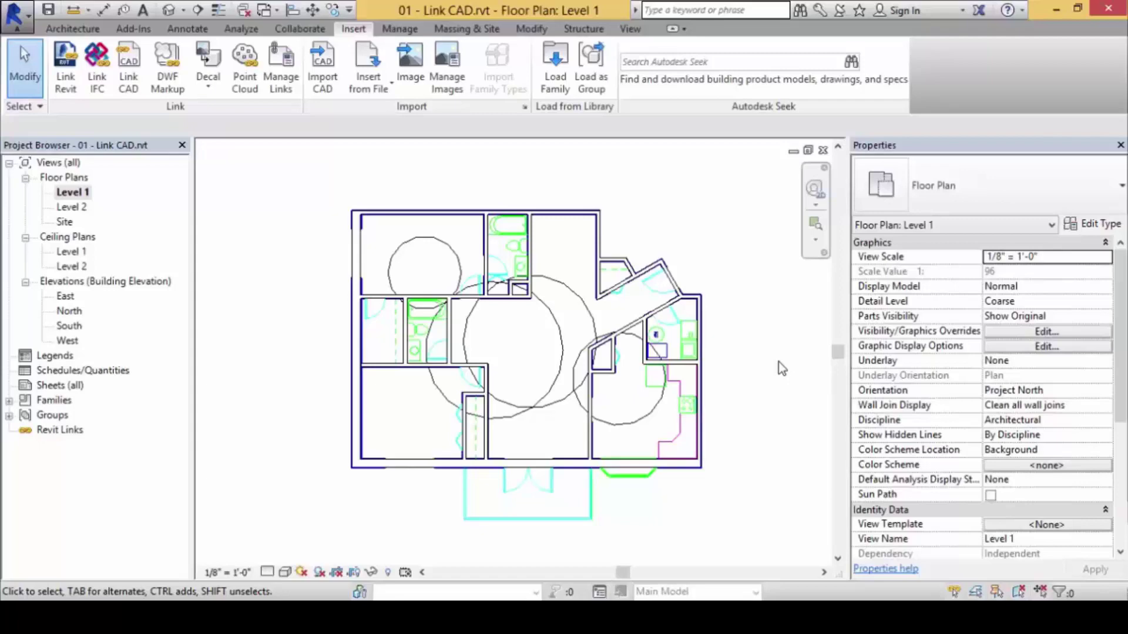
- Unload the AutoCAD Floorplan.dwg link under CAD Formats in Manage Links, reload it and accept the dialog
{"action": "left_click", "coordinate": [272, 87]}
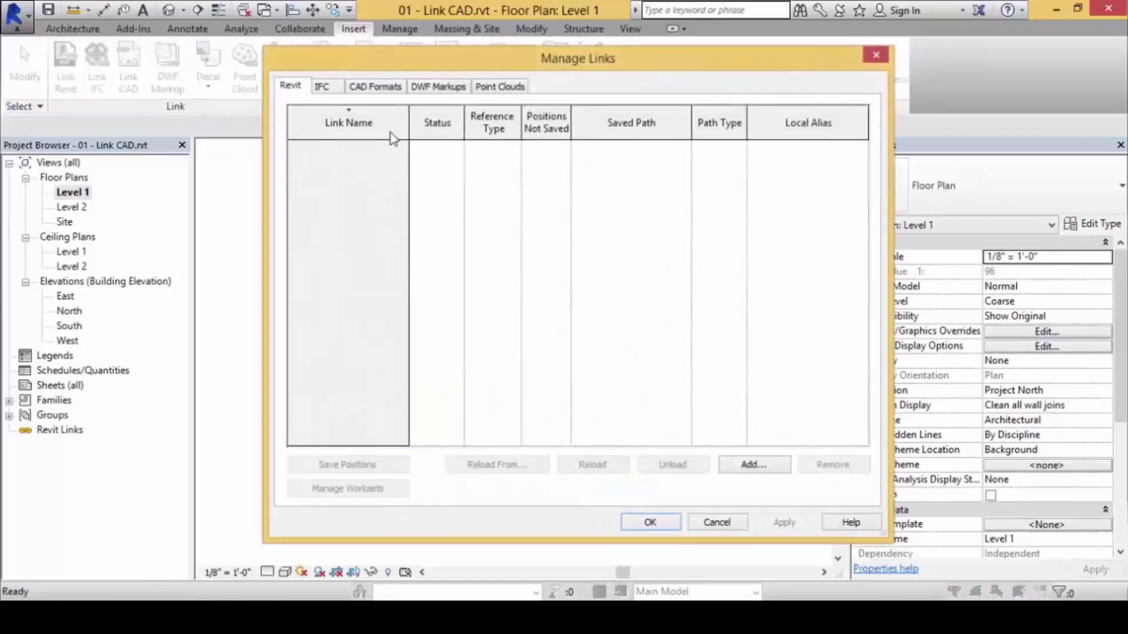
{"action": "left_click", "coordinate": [381, 87]}
{"action": "left_click", "coordinate": [425, 146]}
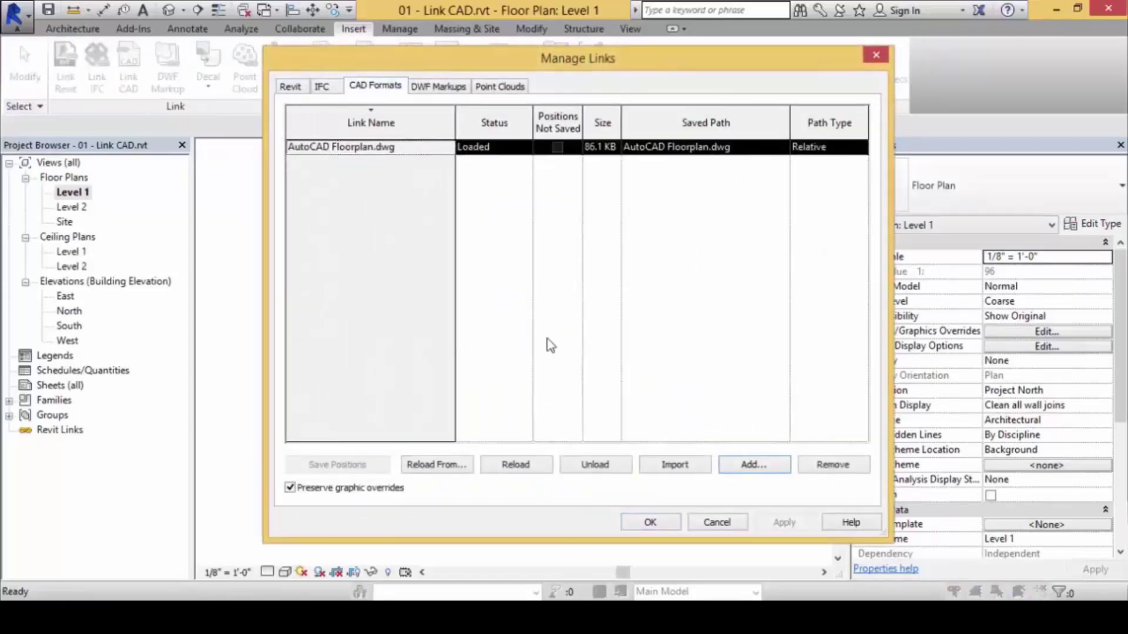
{"action": "left_click", "coordinate": [608, 470]}
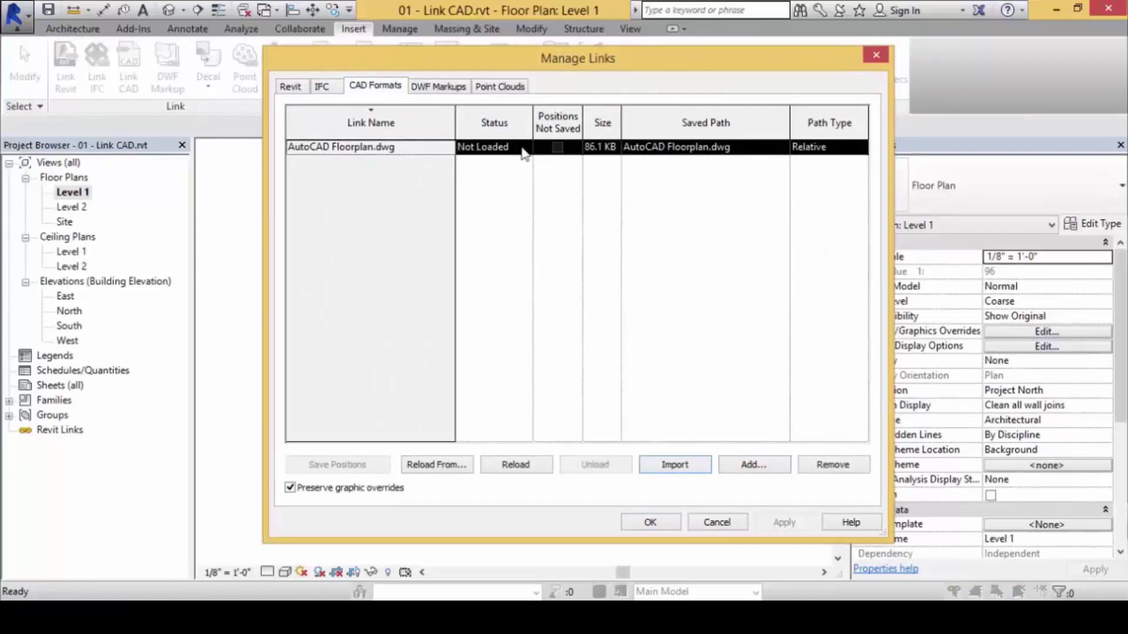
{"action": "left_click", "coordinate": [531, 467]}
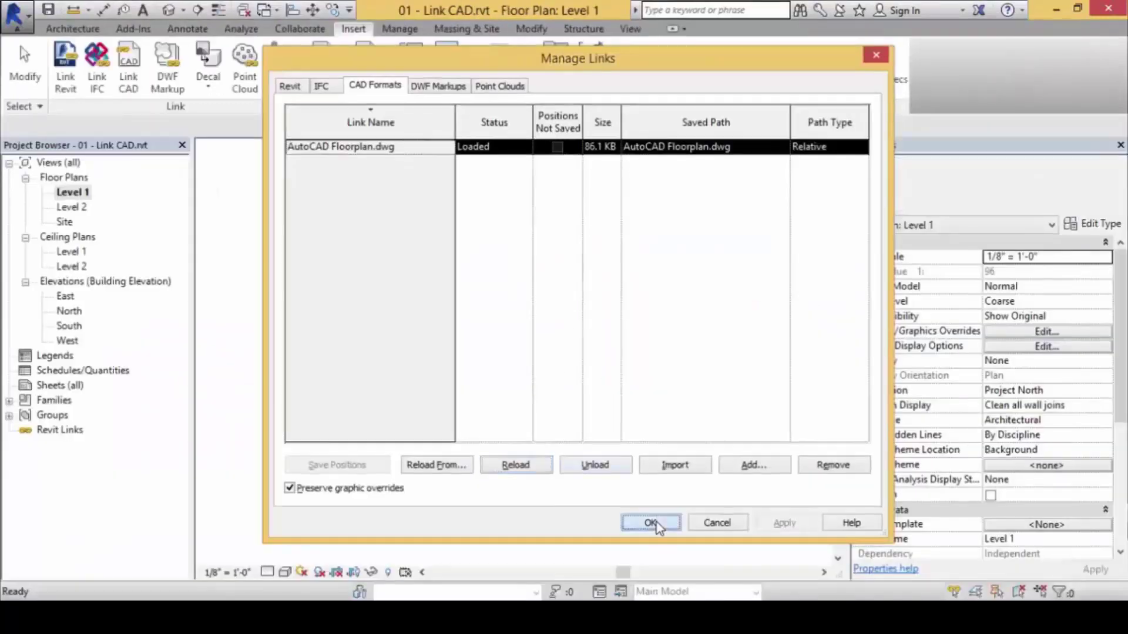
{"action": "left_click", "coordinate": [651, 523]}
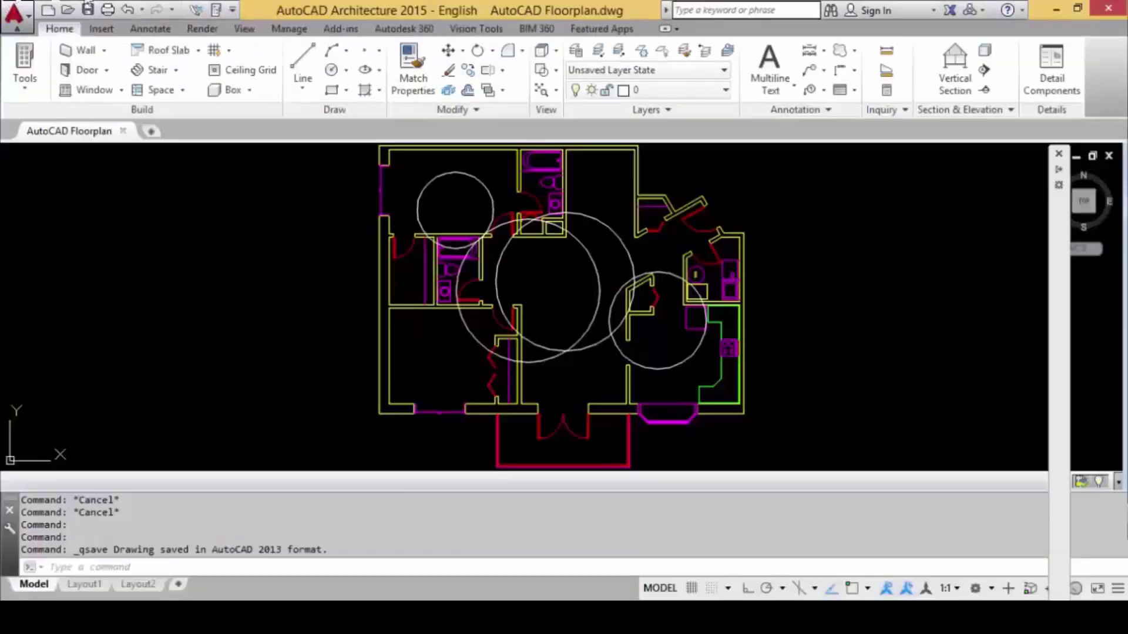
- Switch to AutoCAD, erase all four circles from the floor plan and save the drawing
{"action": "key", "text": "Escape"}
{"action": "key", "text": "Escape"}
{"action": "left_click", "coordinate": [680, 376]}
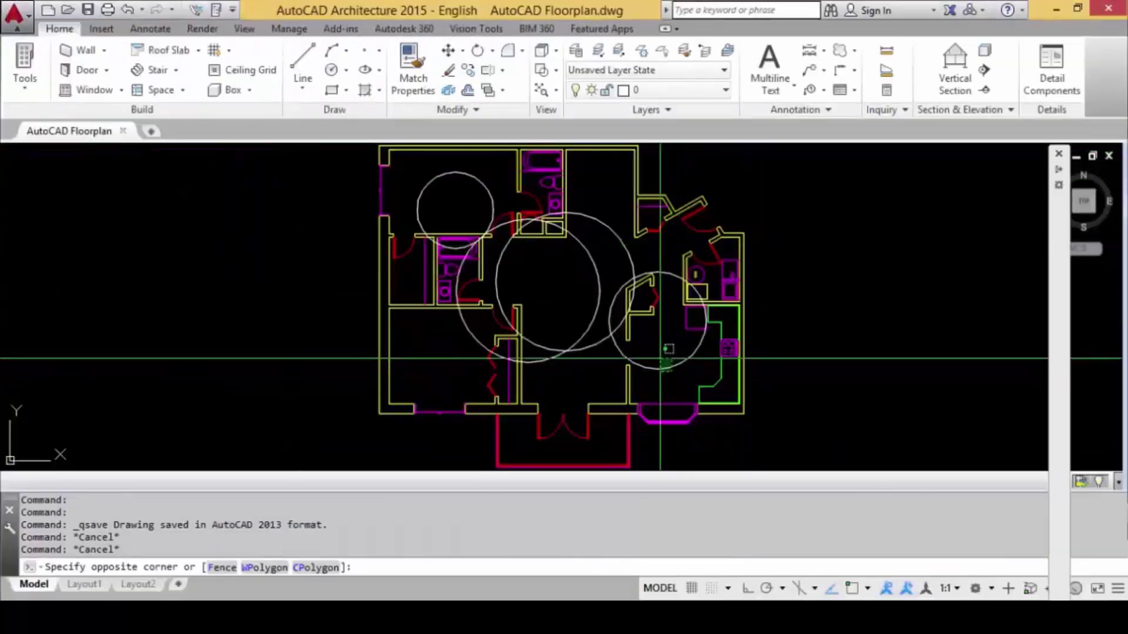
{"action": "left_click", "coordinate": [644, 299]}
{"action": "type", "text": "e"}
{"action": "key", "text": "Return"}
{"action": "left_click", "coordinate": [588, 352]}
{"action": "left_click", "coordinate": [516, 227]}
{"action": "left_click", "coordinate": [517, 230]}
{"action": "left_click", "coordinate": [415, 148]}
{"action": "right_click", "coordinate": [573, 259]}
{"action": "left_click", "coordinate": [573, 259]}
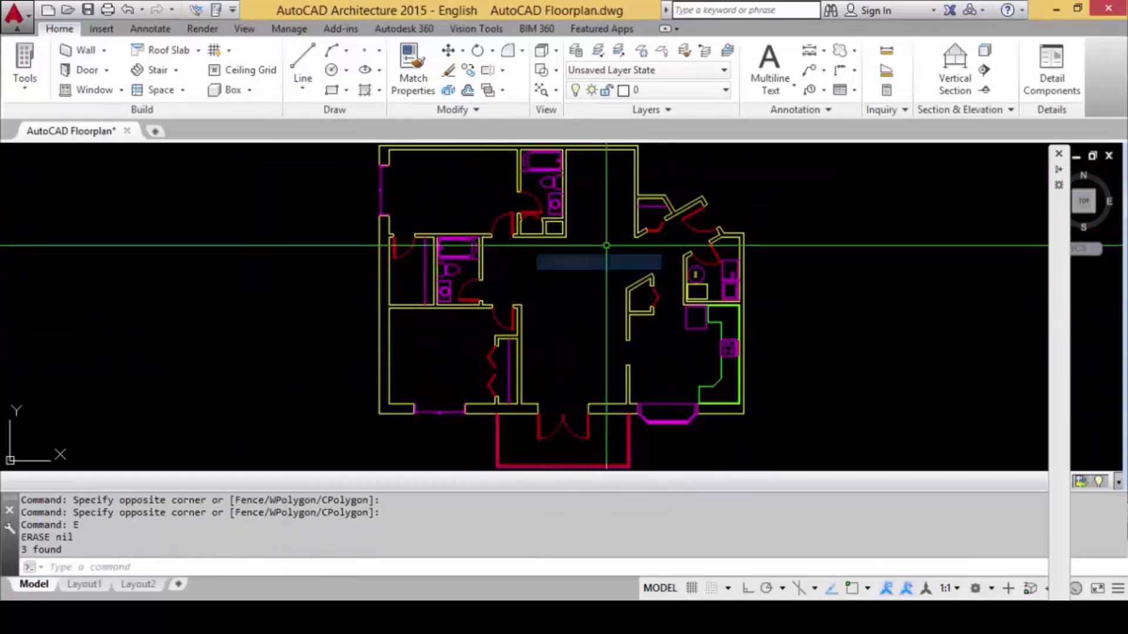
{"action": "type", "text": "s"}
{"action": "key", "text": "Return"}
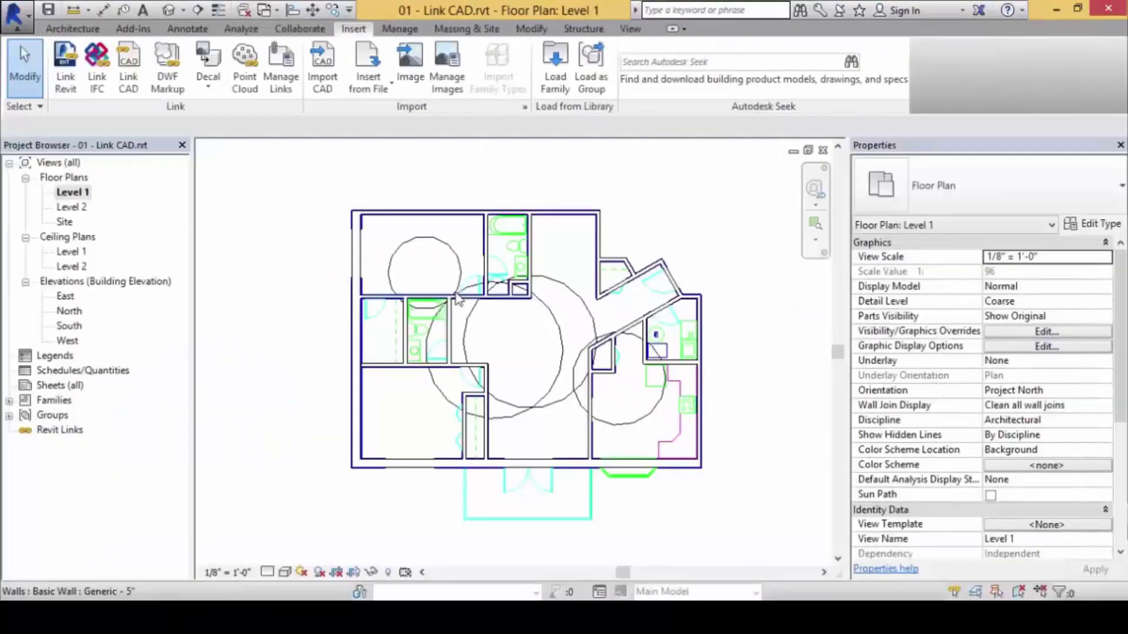
- Switch to Revit and reload the AutoCAD Floorplan.dwg link under CAD Formats in Manage Links
{"action": "left_click", "coordinate": [280, 73]}
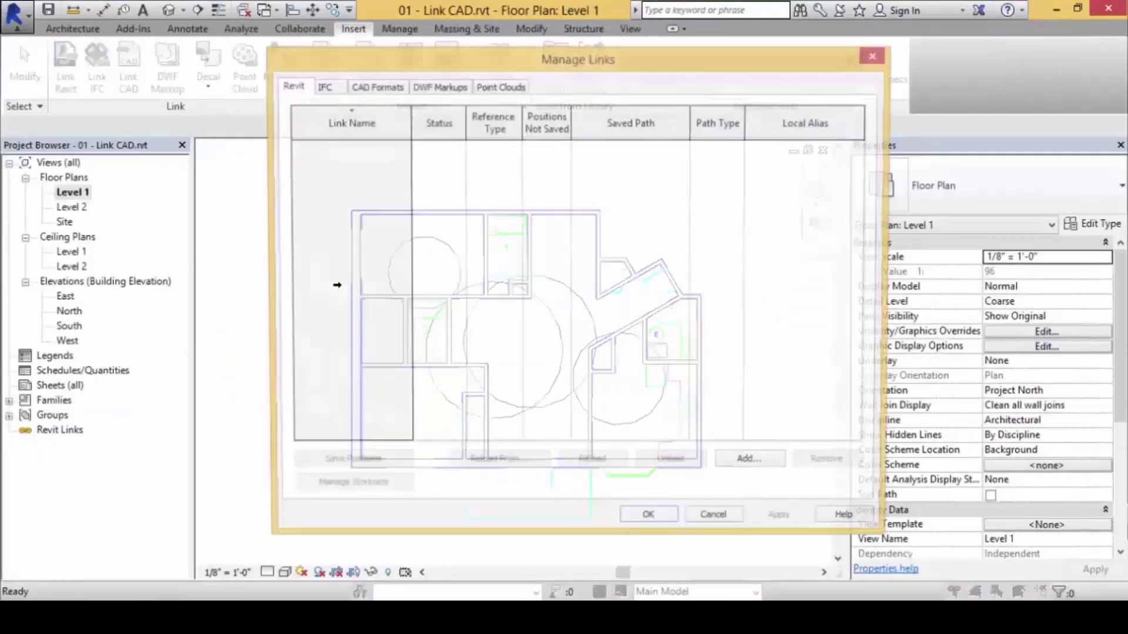
{"action": "left_click", "coordinate": [371, 87]}
{"action": "left_click", "coordinate": [389, 149]}
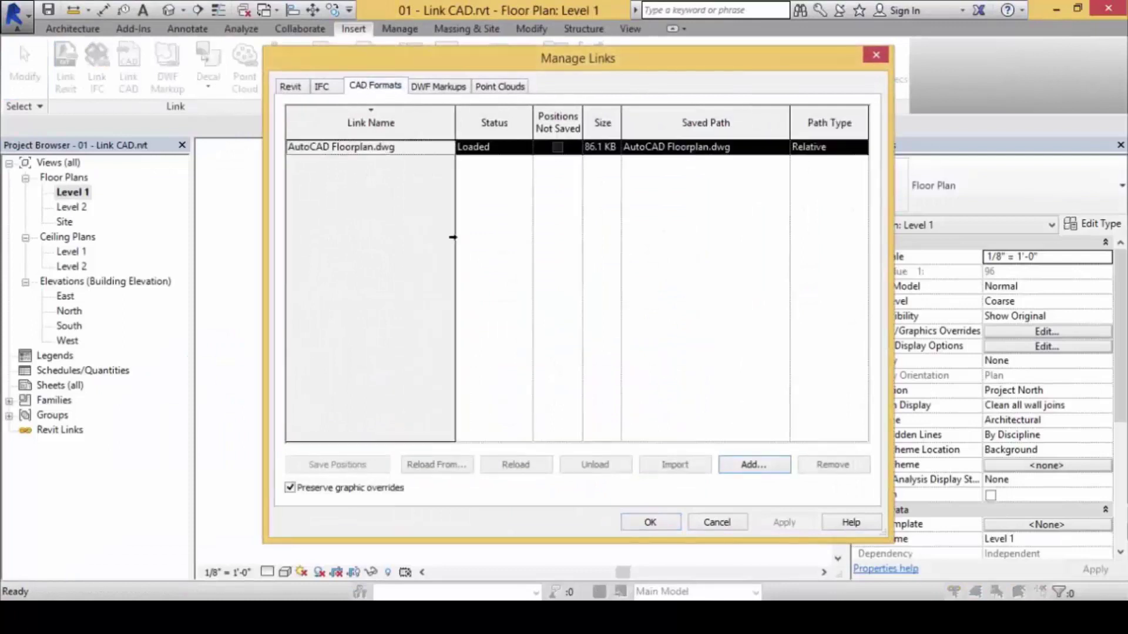
{"action": "left_click", "coordinate": [648, 522]}
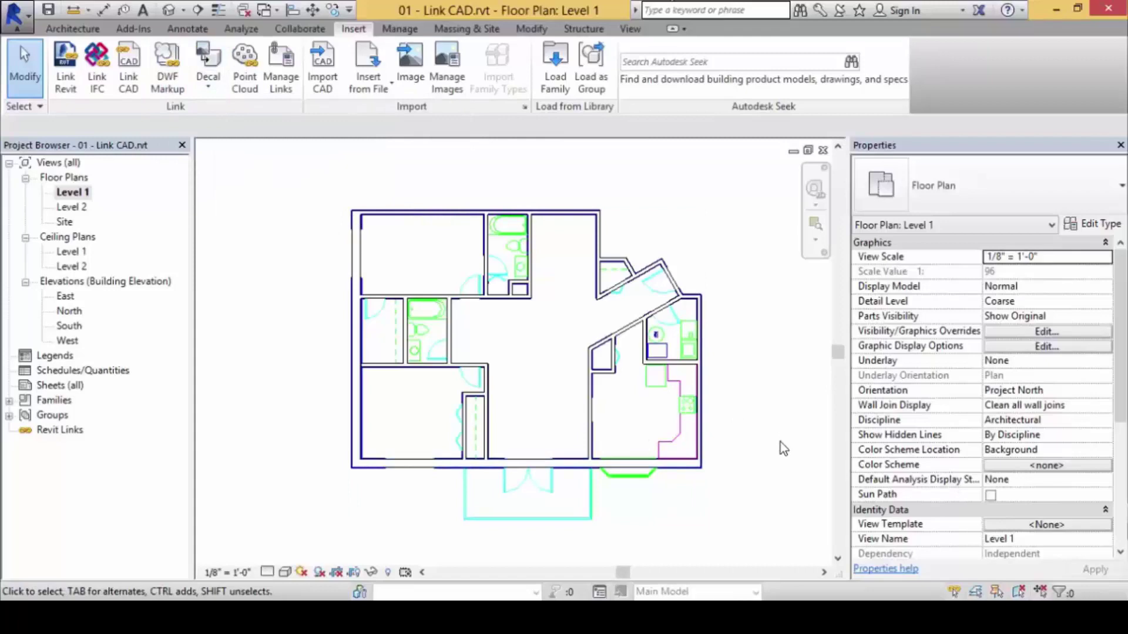
- Switch to Adobe Reader to view the note on linked CAD files in Semester 02 Lesson 02.pdf
{"action": "key", "text": "alt+Tab"}
{"action": "key", "text": "alt+Tab"}
{"action": "left_click", "coordinate": [724, 306]}
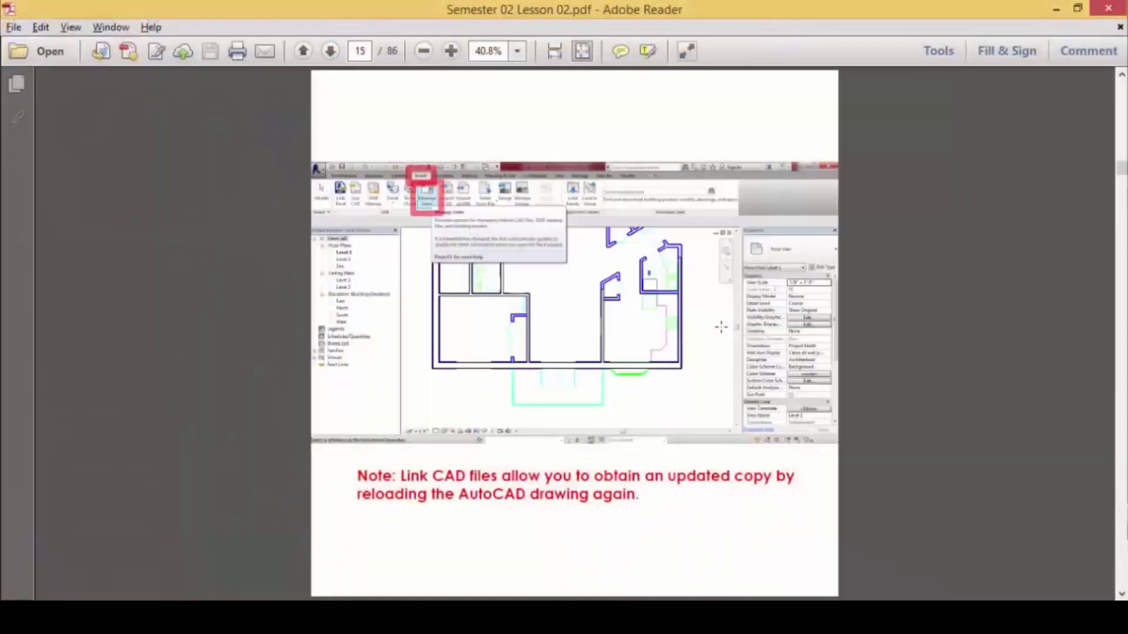